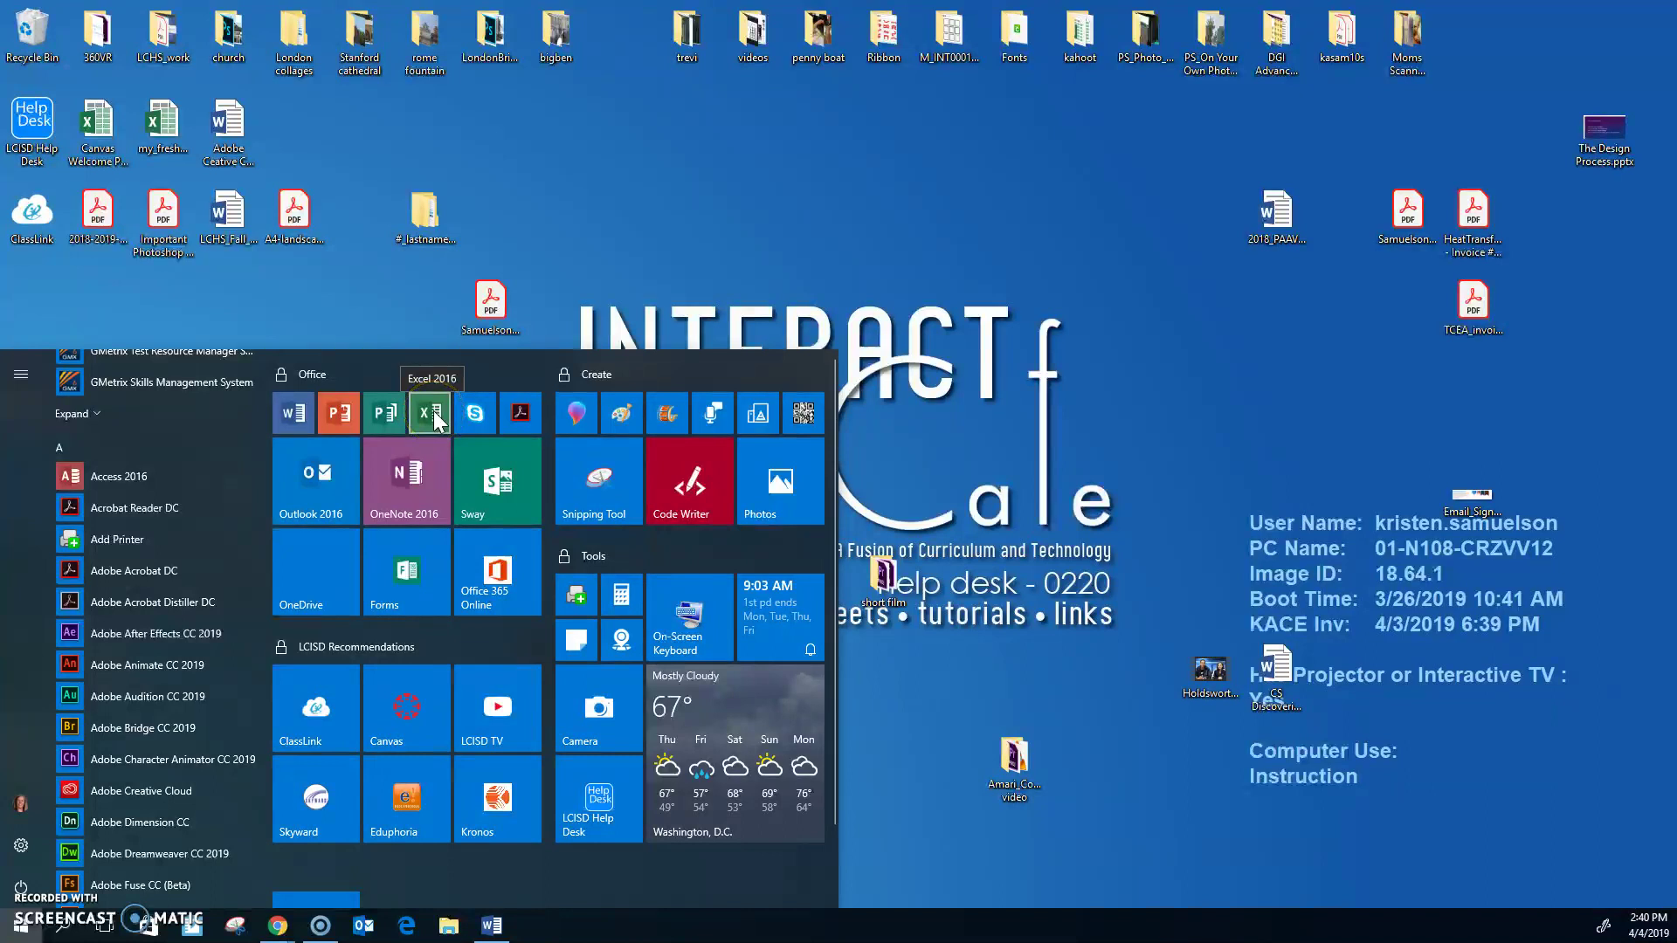
Launch Excel 2016 and create a new blank workbook.
click(432, 415)
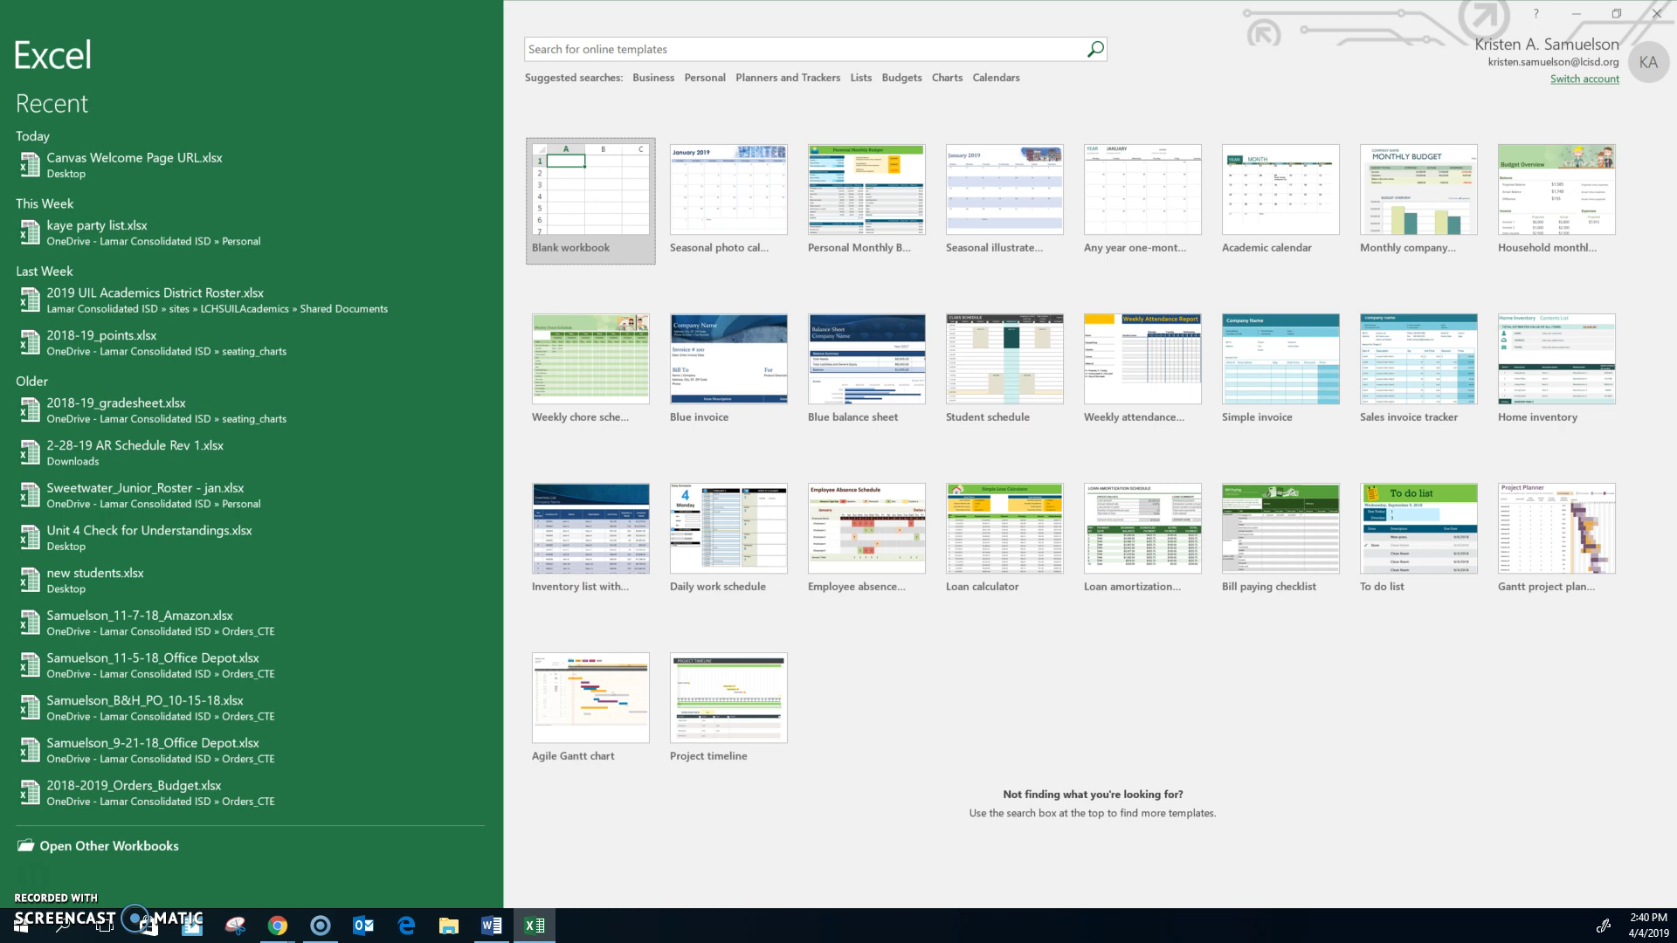
key(alt+Tab)
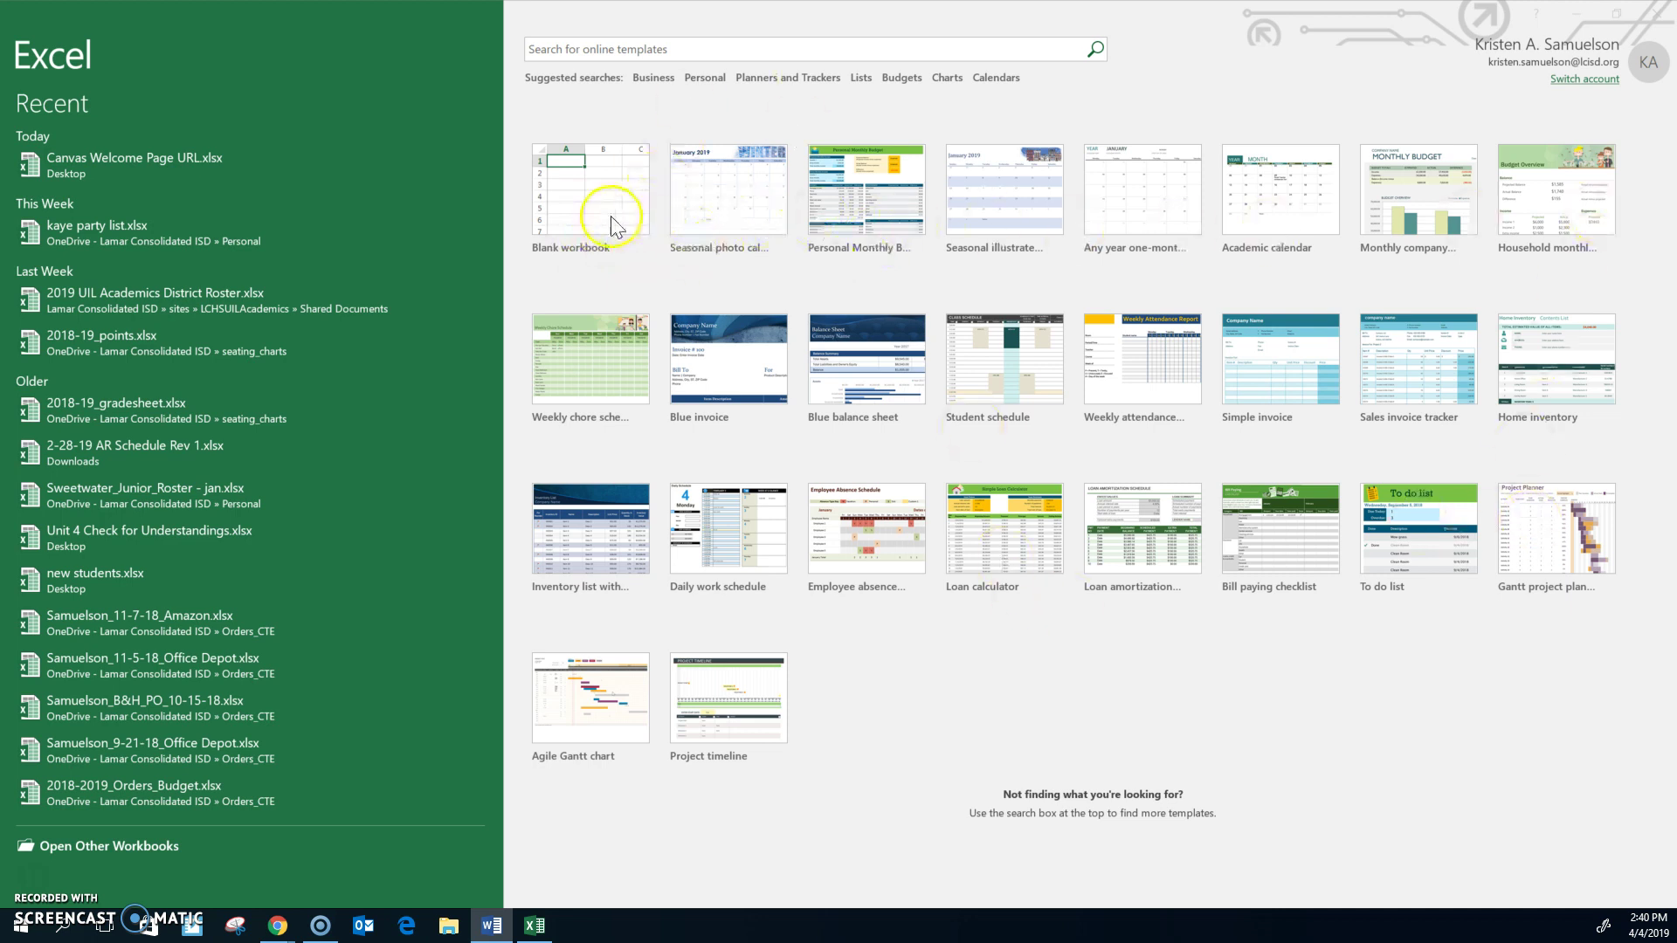
click(582, 212)
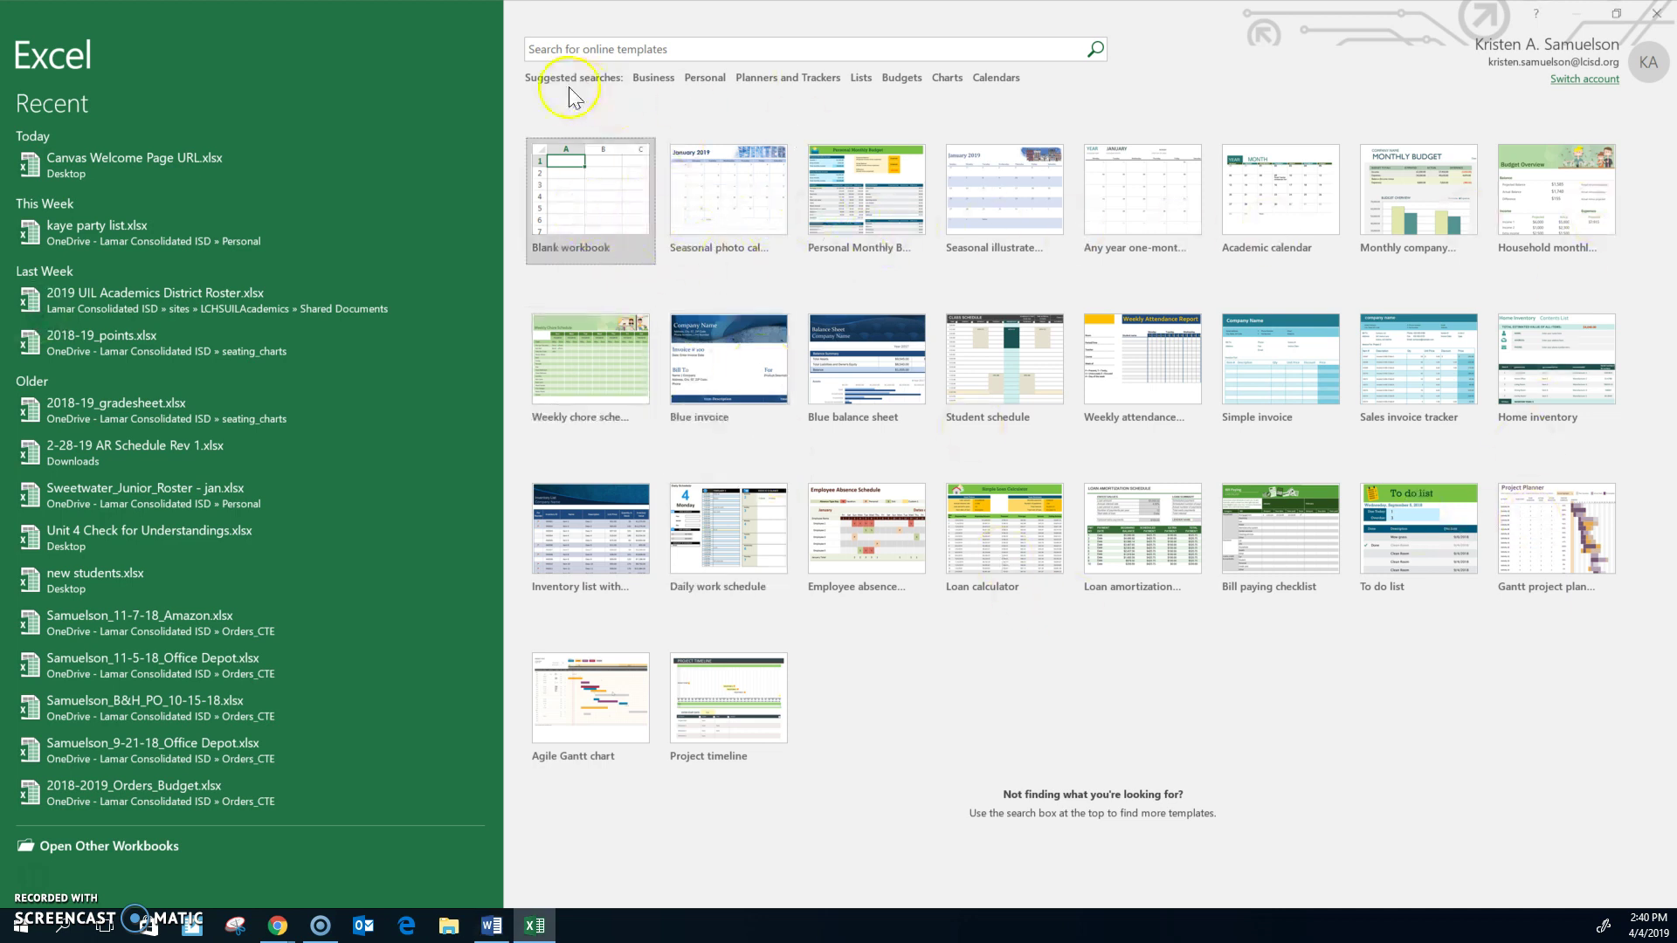
click(619, 206)
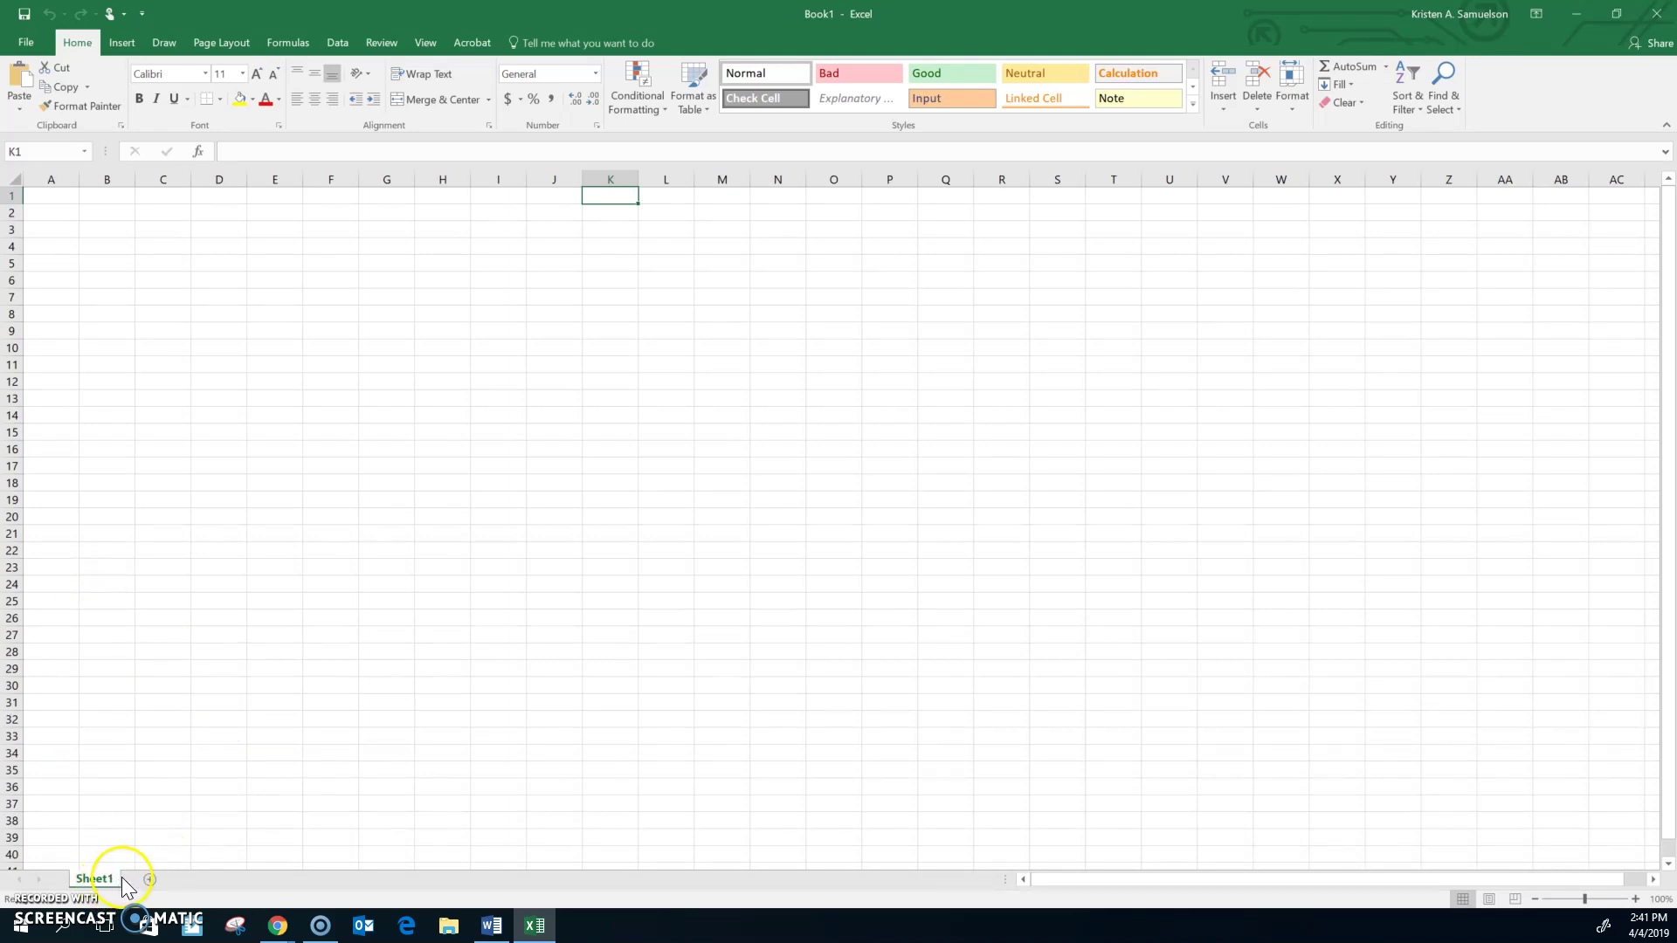
Add three new worksheets to the workbook, view Sheet2 and return to Sheet1.
click(150, 879)
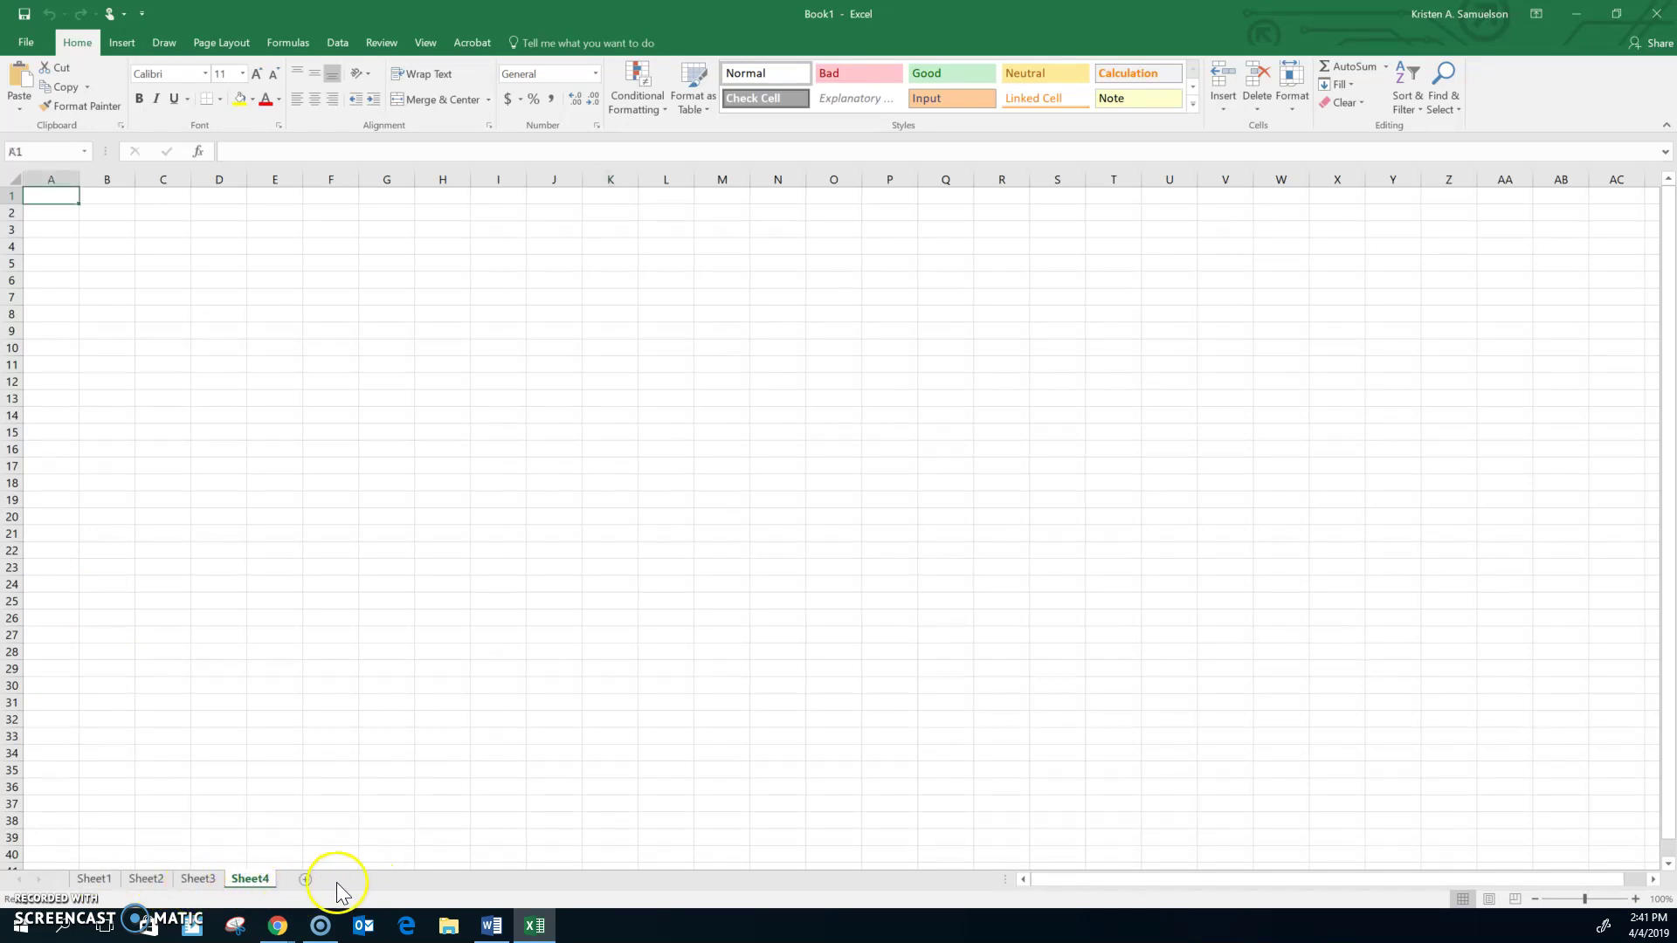
click(144, 880)
click(94, 880)
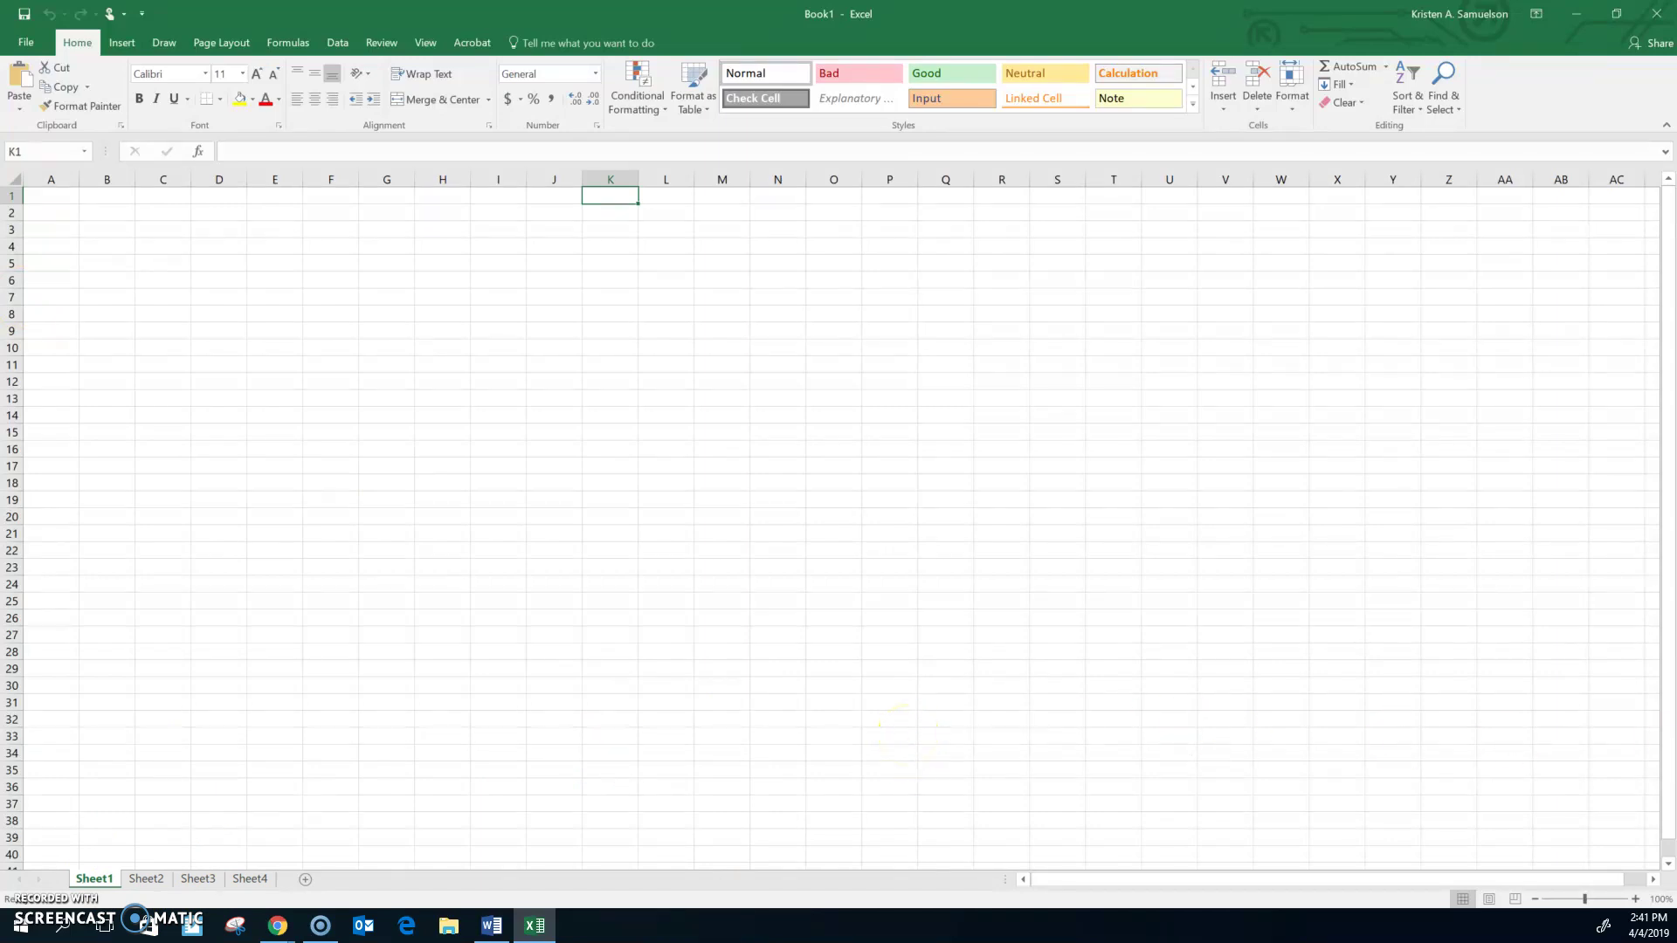
scroll(909, 734, down, 3)
key(alt+Tab)
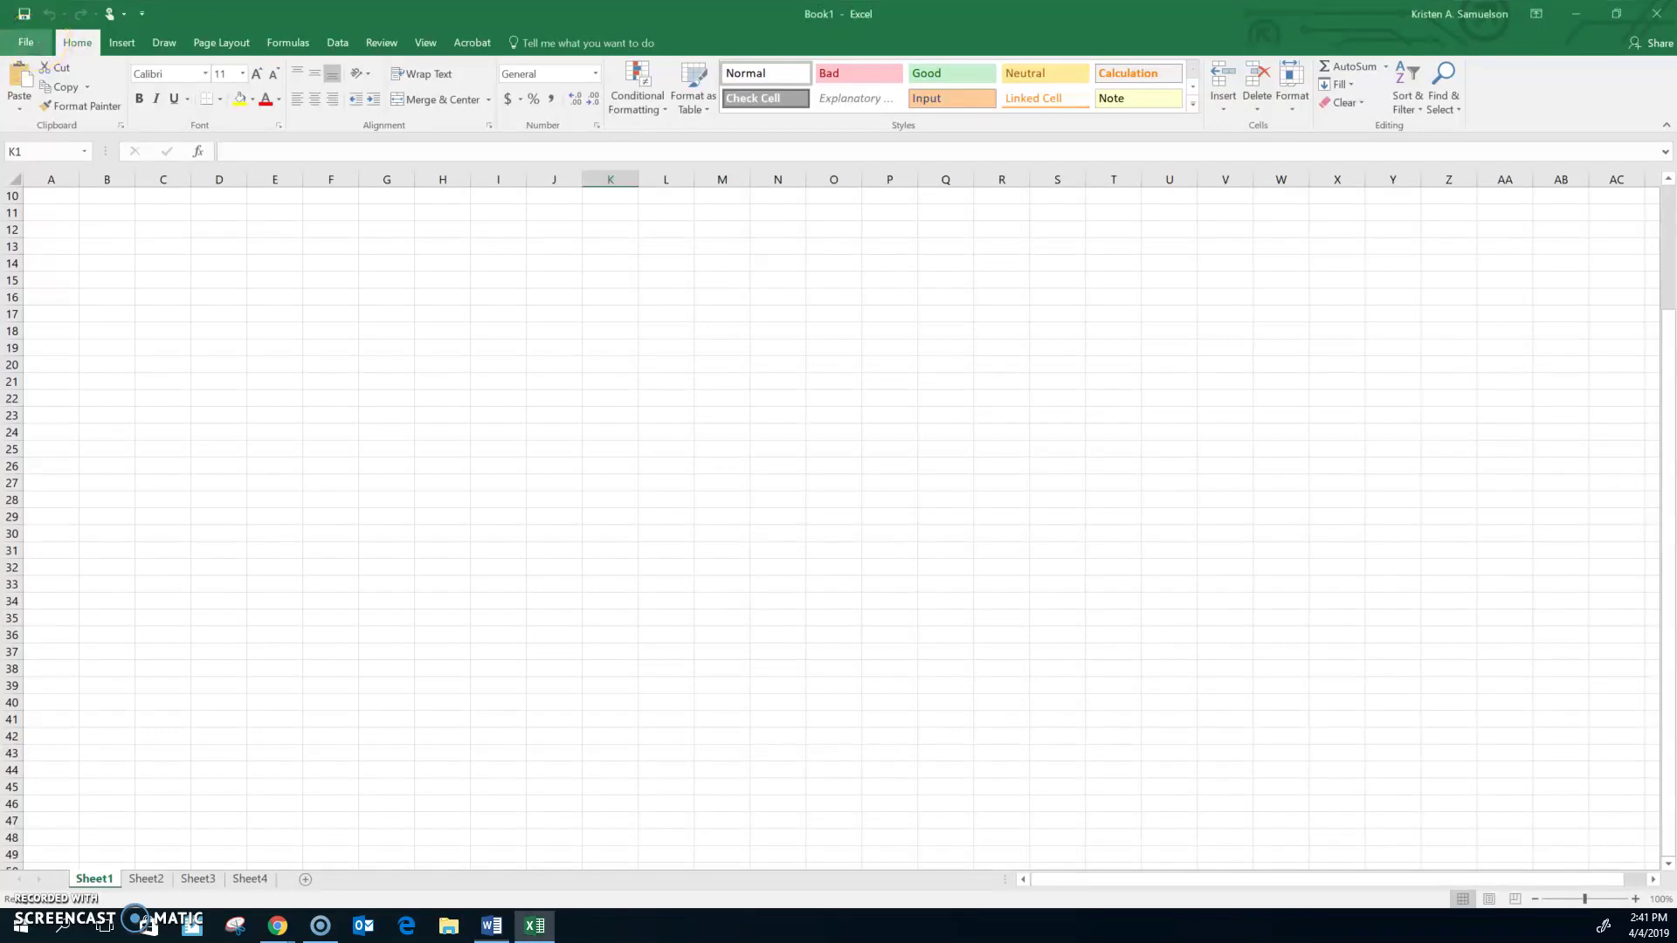
Examine the Save As locations and the folder list of the organisation's OneDrive, and return to the worksheet without saving.
click(26, 42)
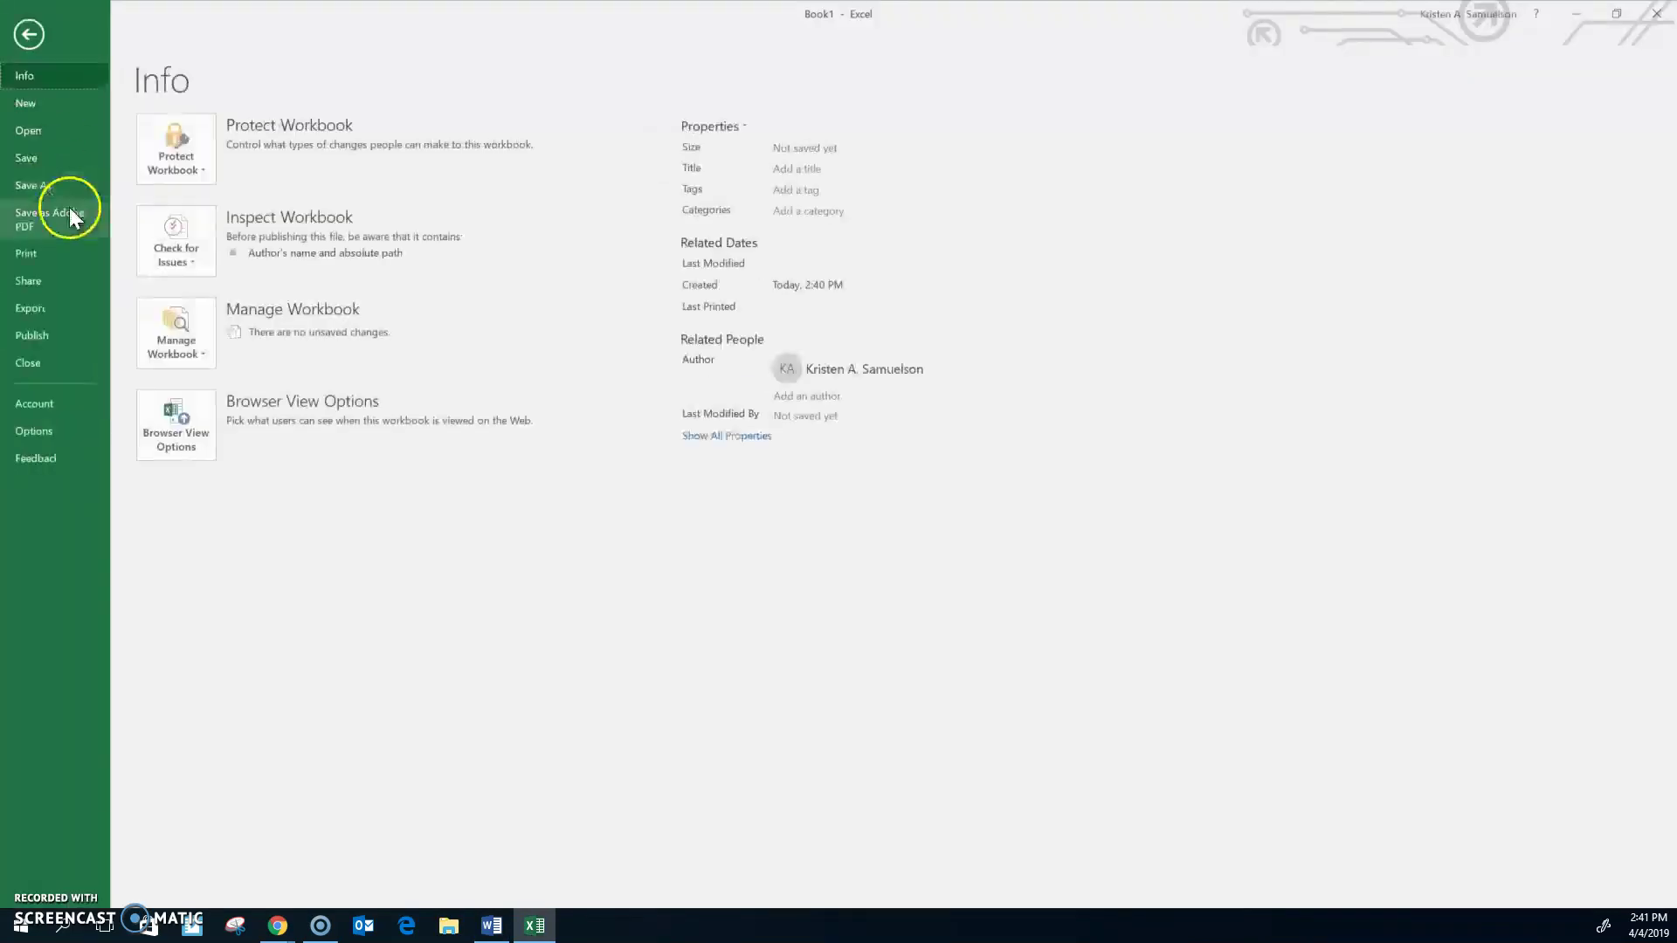
click(47, 183)
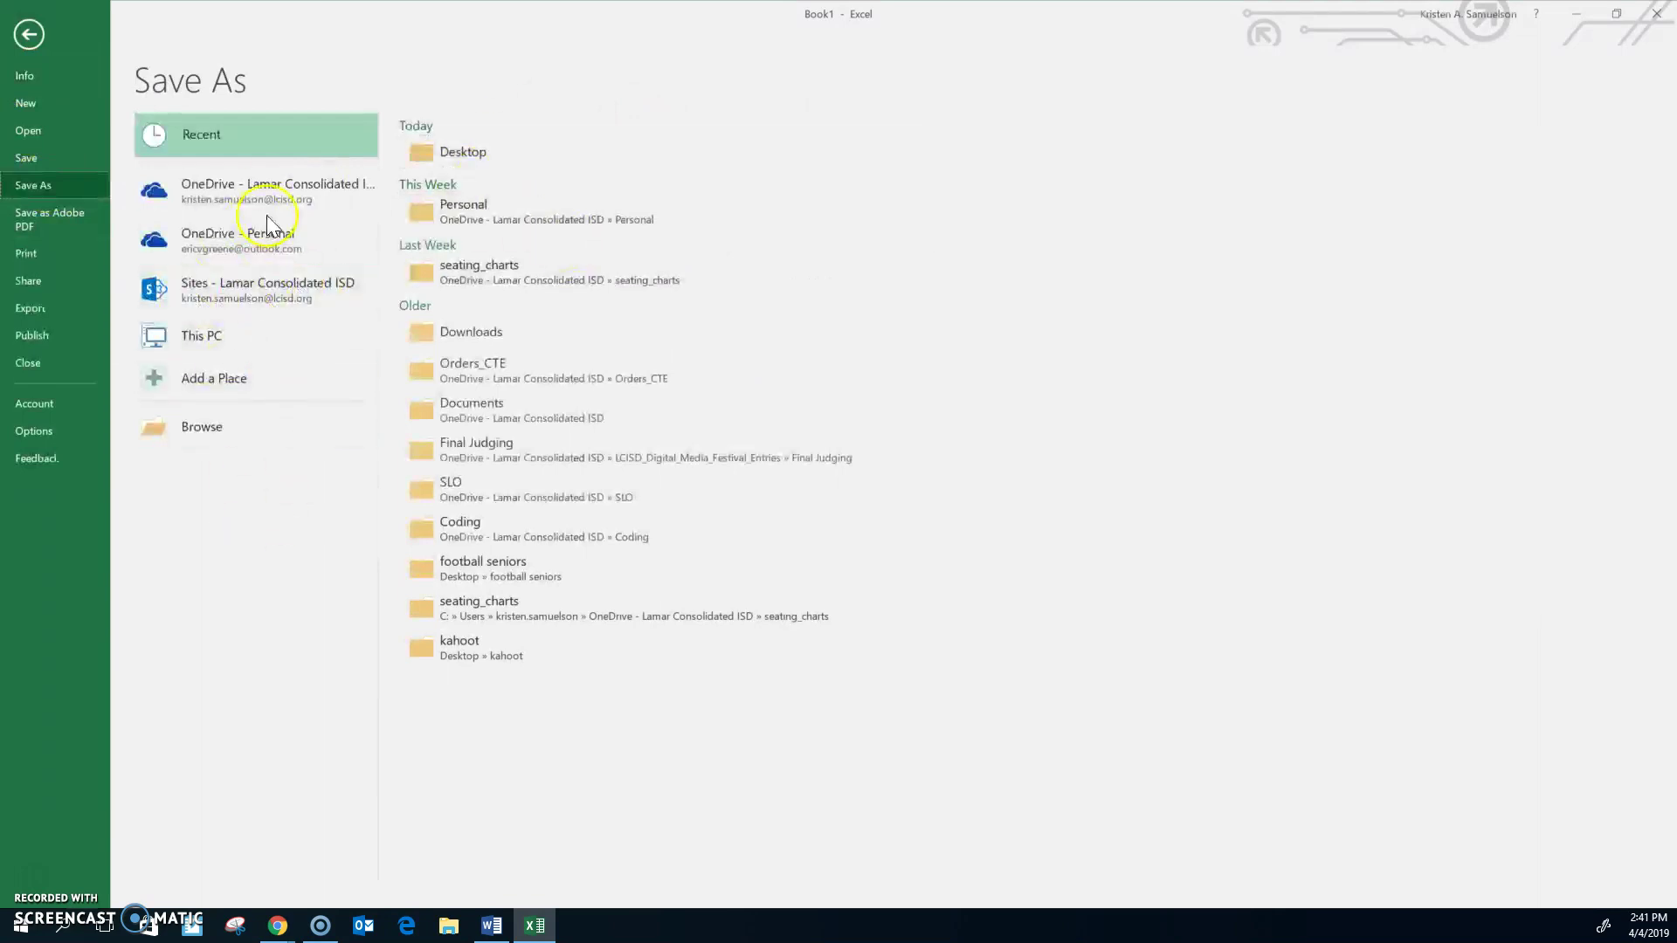
click(284, 187)
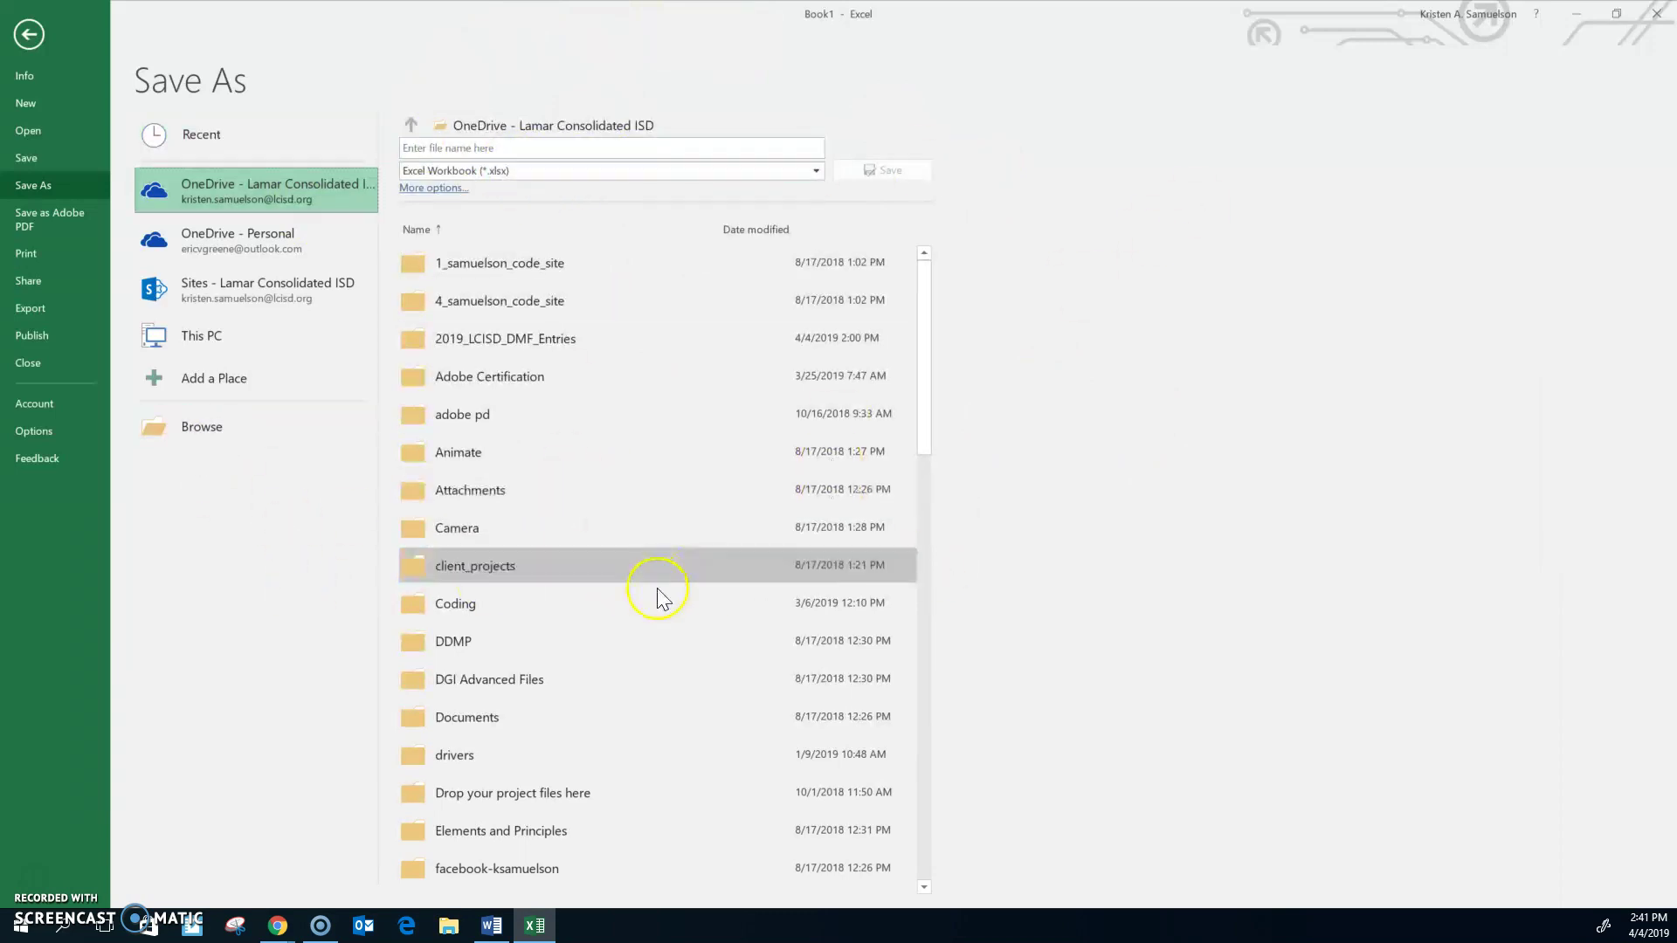
click(428, 147)
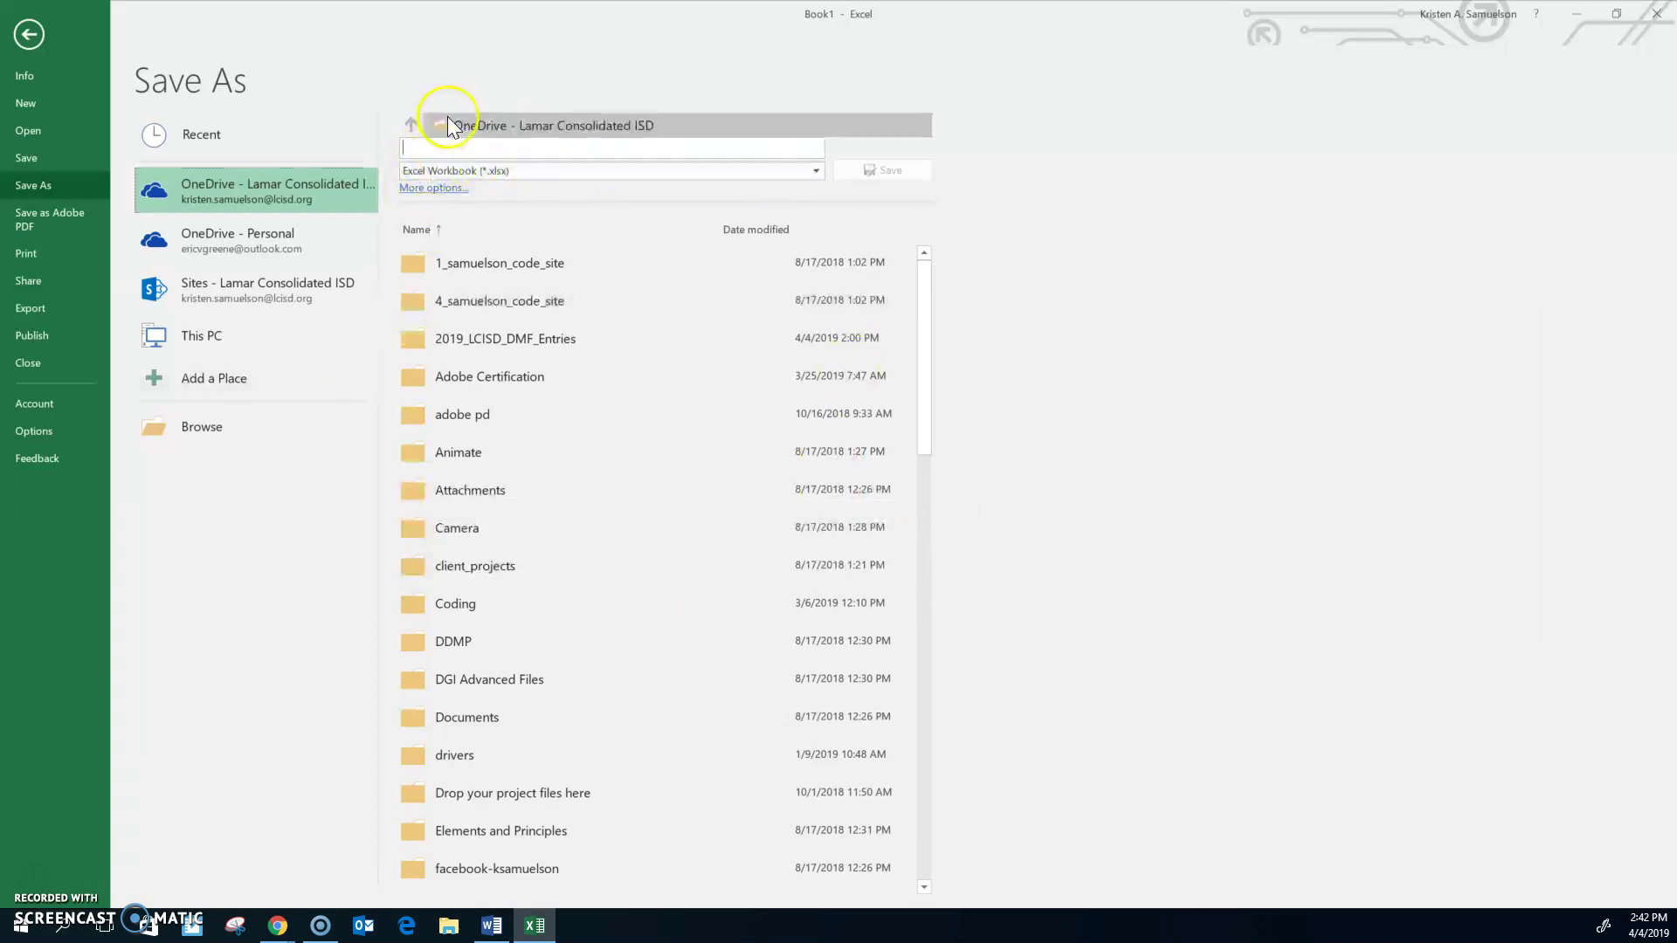
click(29, 39)
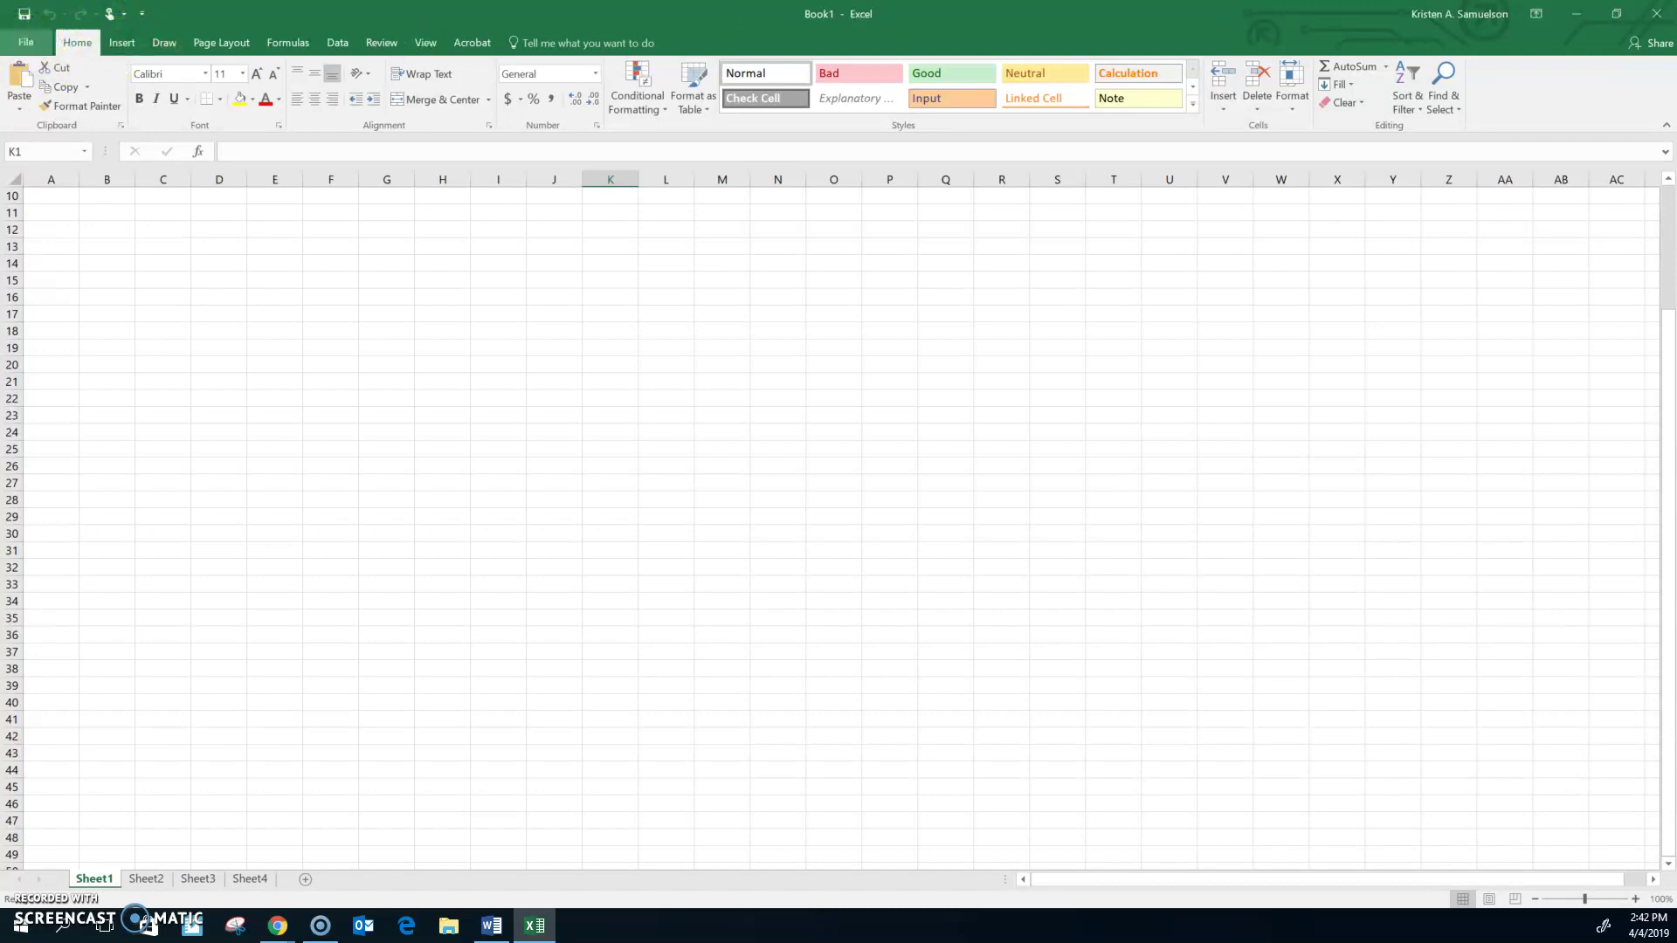
Review the Insert, Draw, Page Layout, Formulas, Data, Review, View and Acrobat commands and the workbook information, and return to the Home commands.
click(122, 42)
click(164, 42)
click(221, 42)
click(288, 42)
click(337, 42)
click(381, 42)
click(426, 42)
click(471, 42)
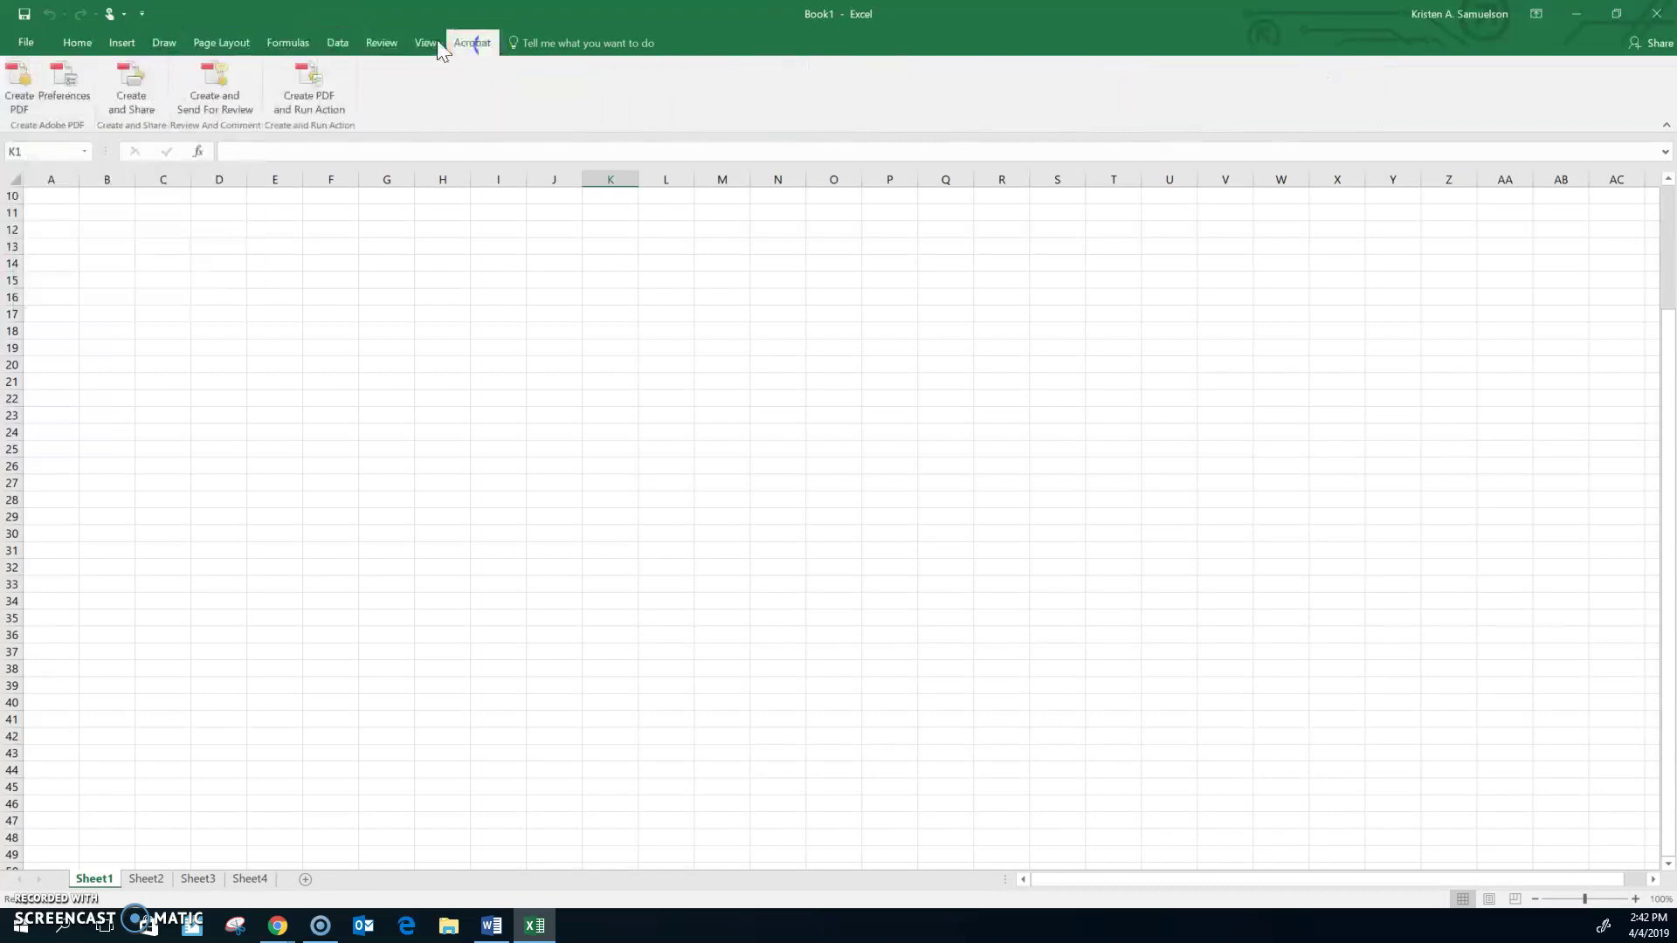
click(26, 42)
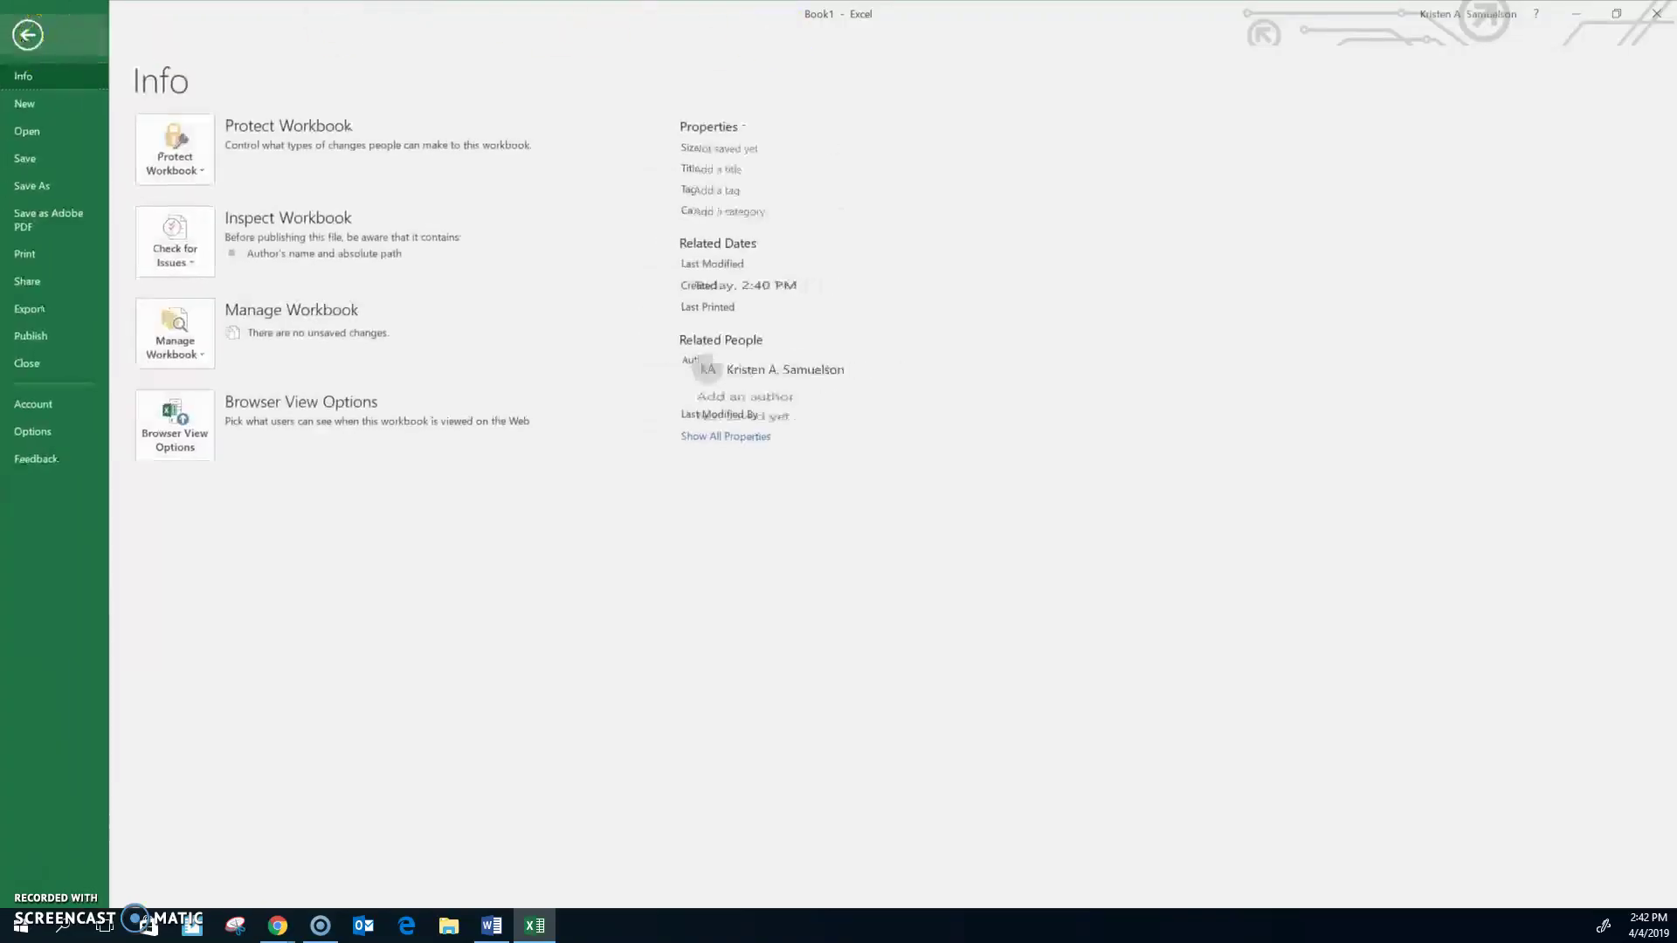
click(29, 35)
click(79, 43)
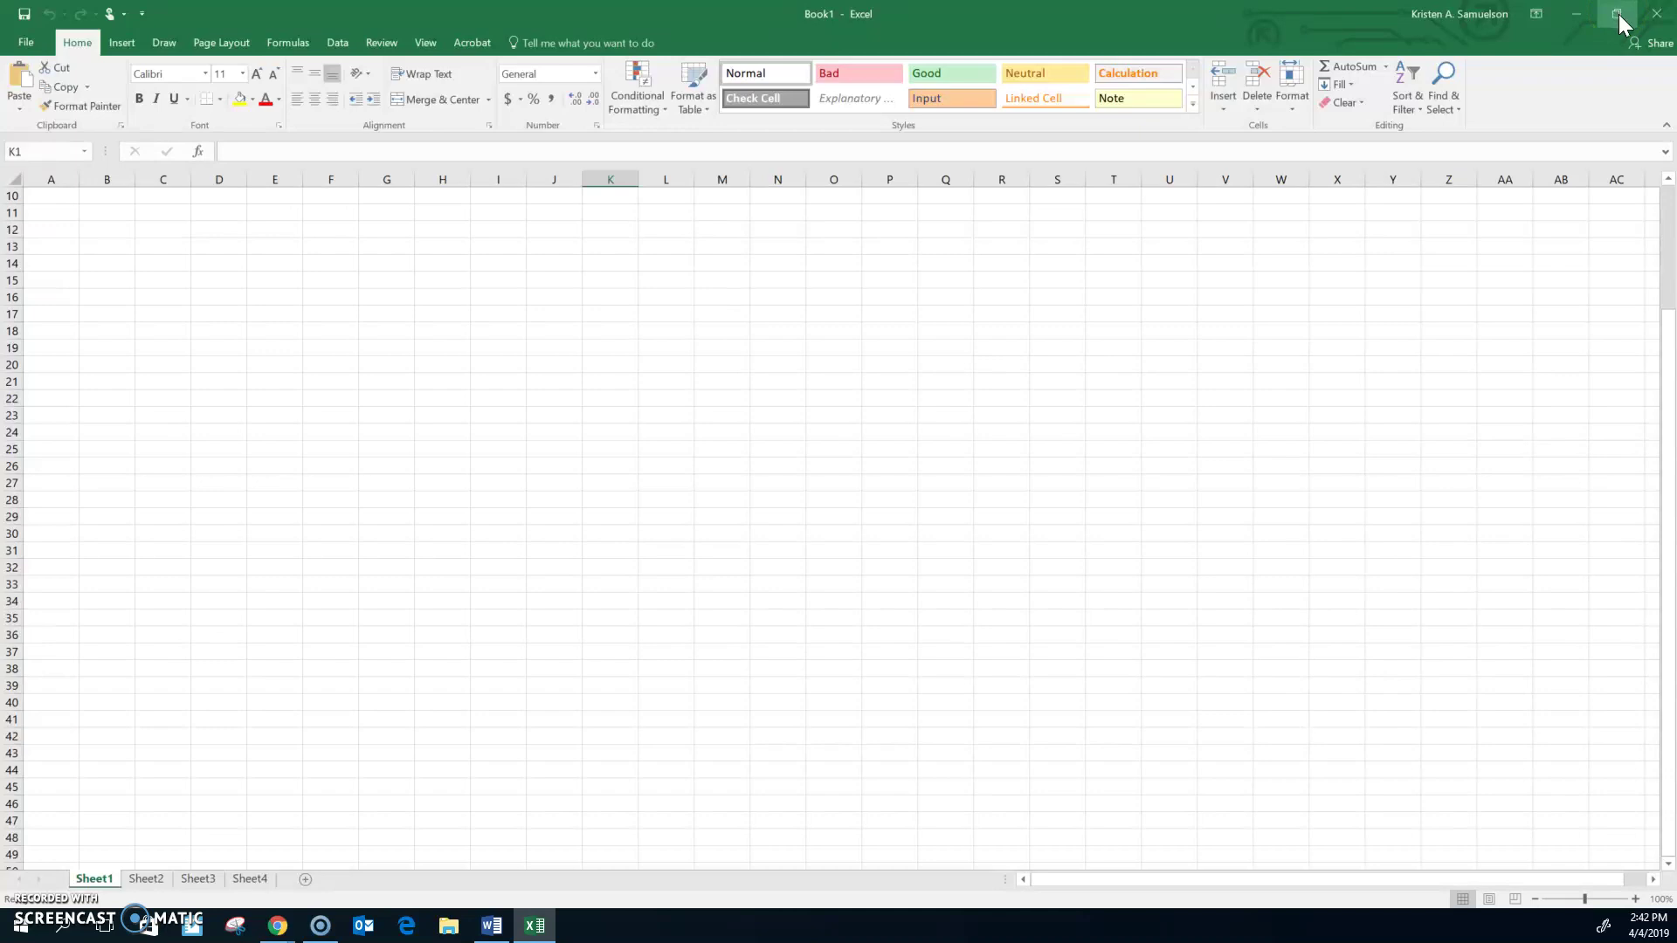
click(1576, 17)
Select several separate cells across Sheet1, including E24, Q17 and C14, to examine their cell references, ending on C16.
click(254, 431)
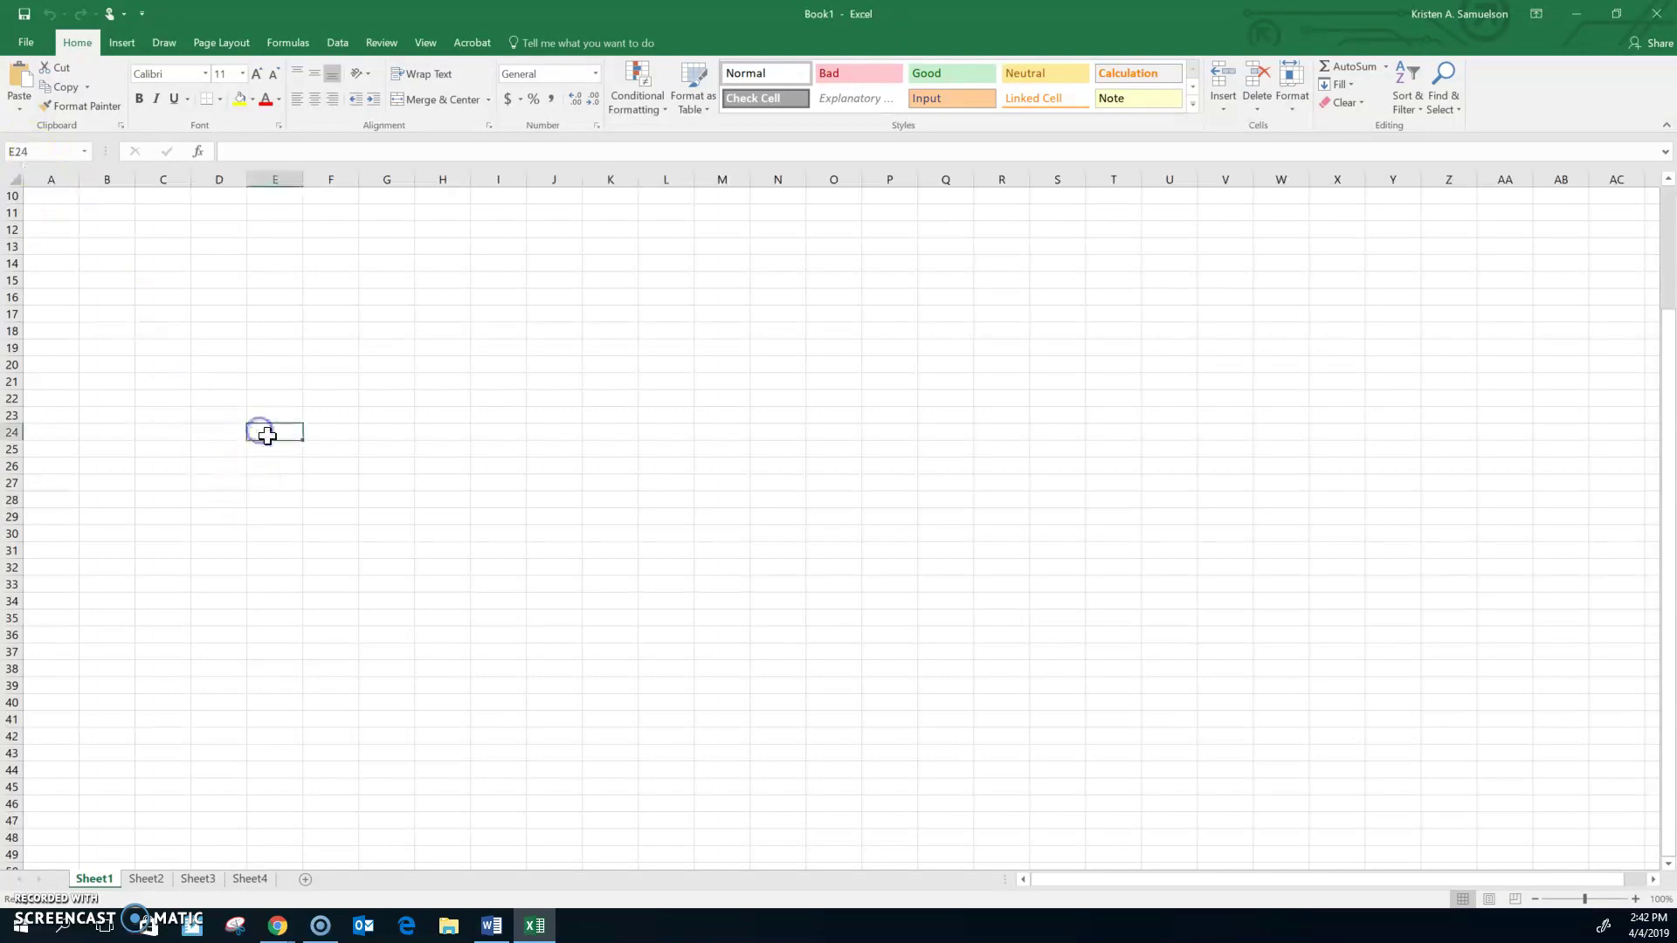
click(514, 428)
click(739, 337)
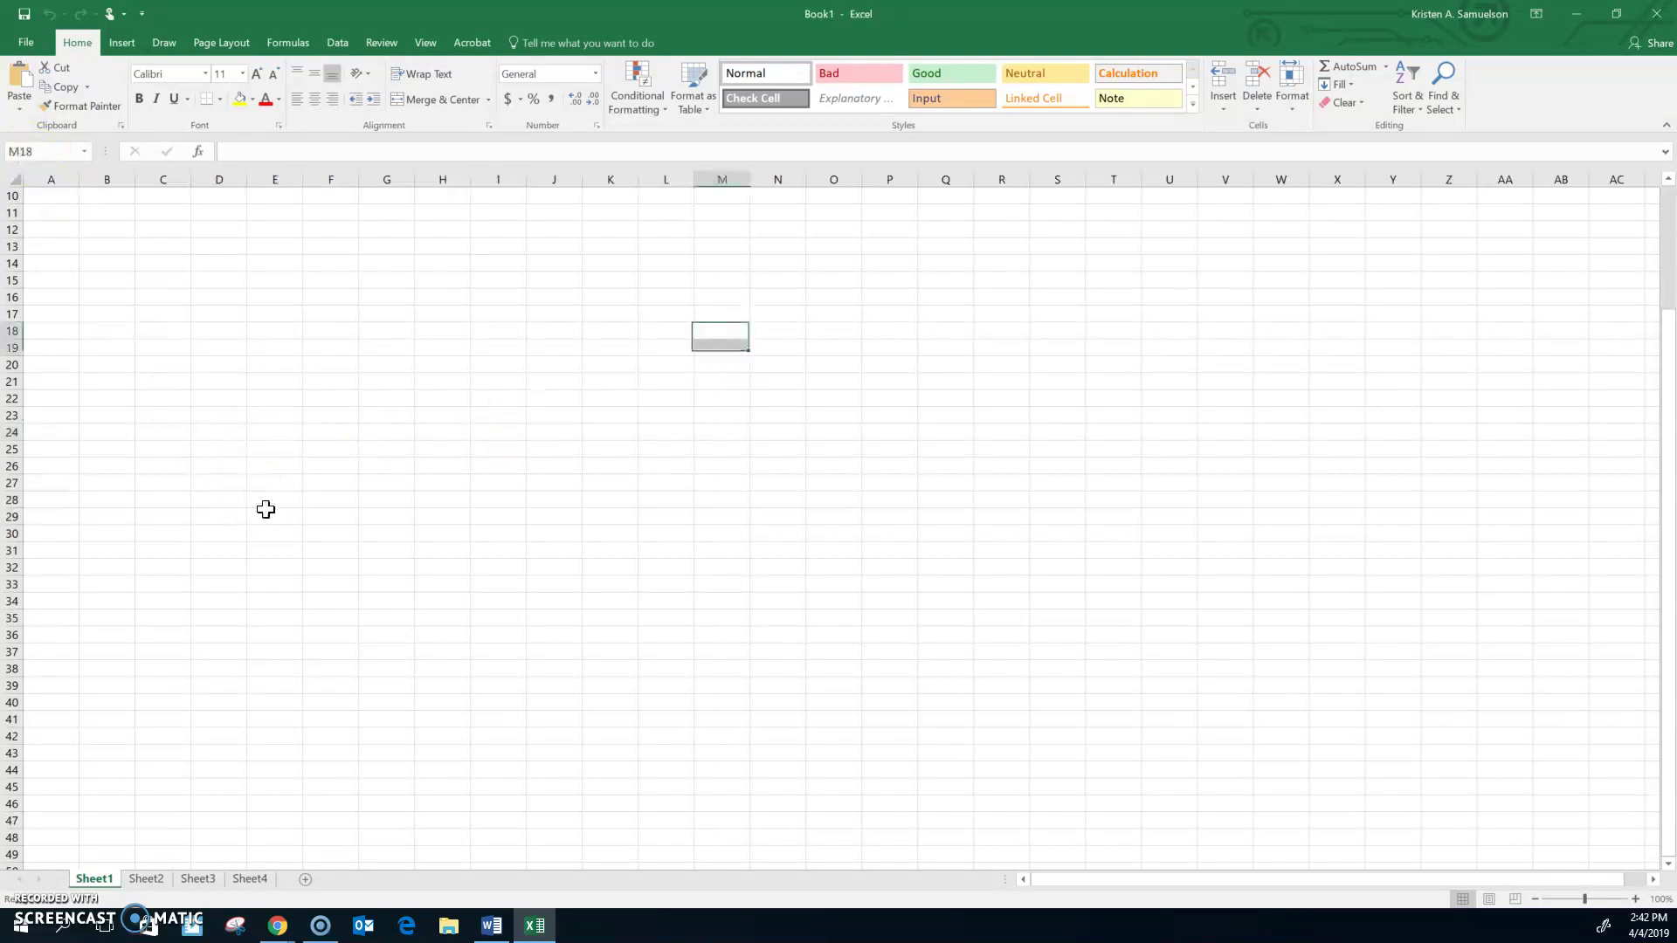
click(933, 320)
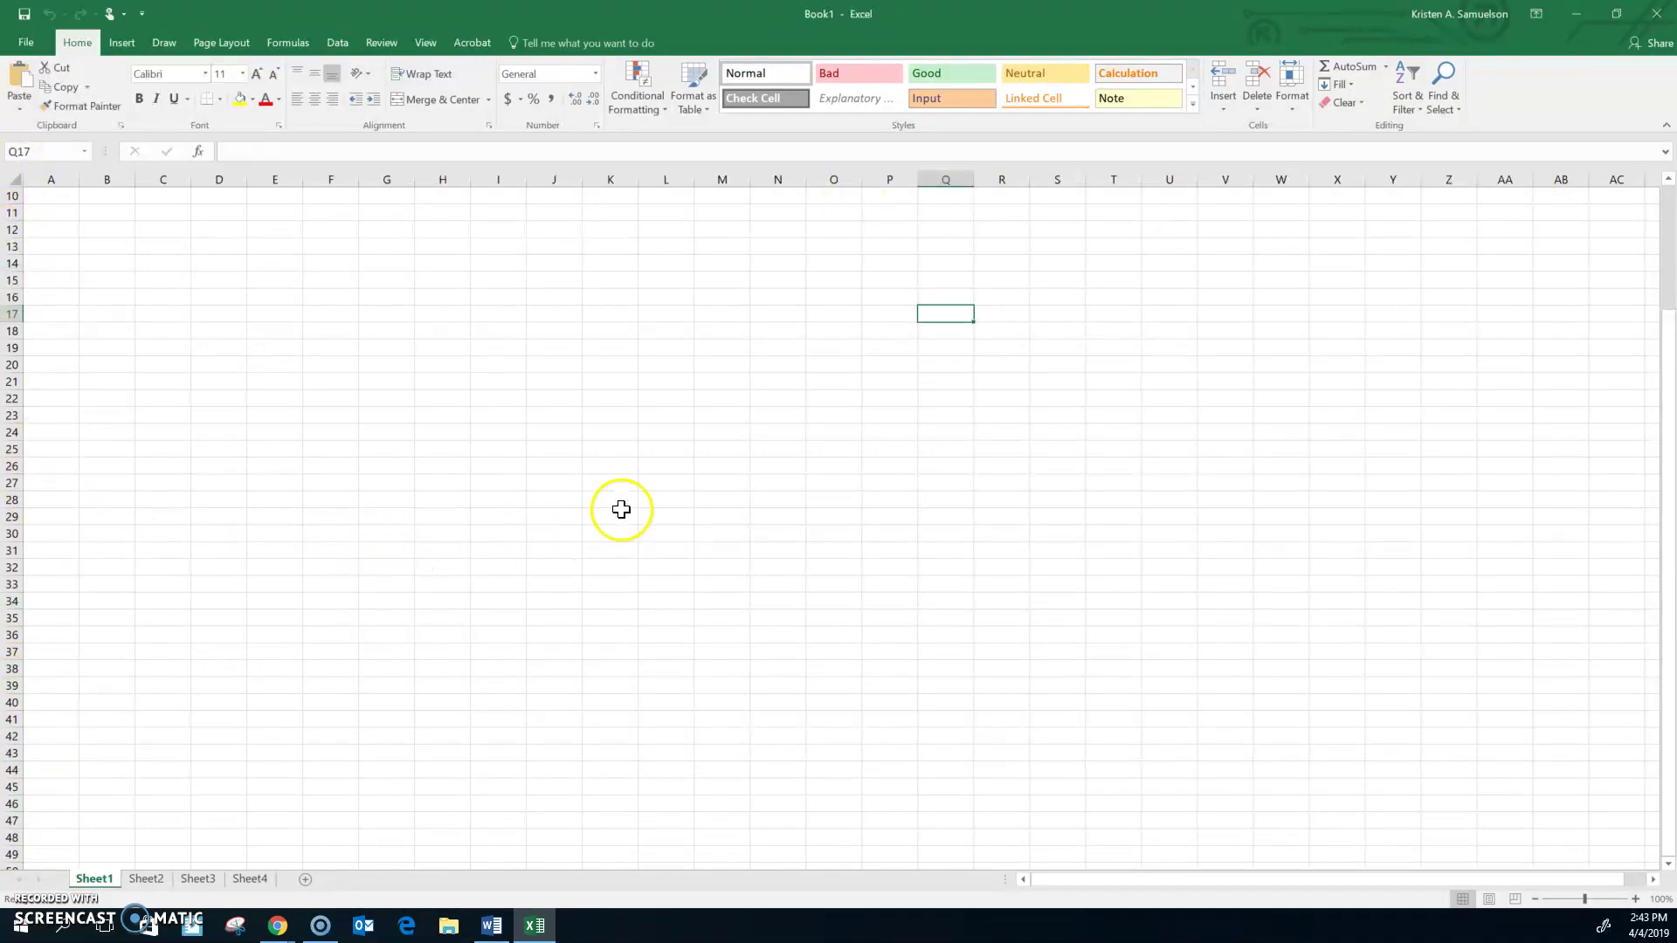
click(152, 262)
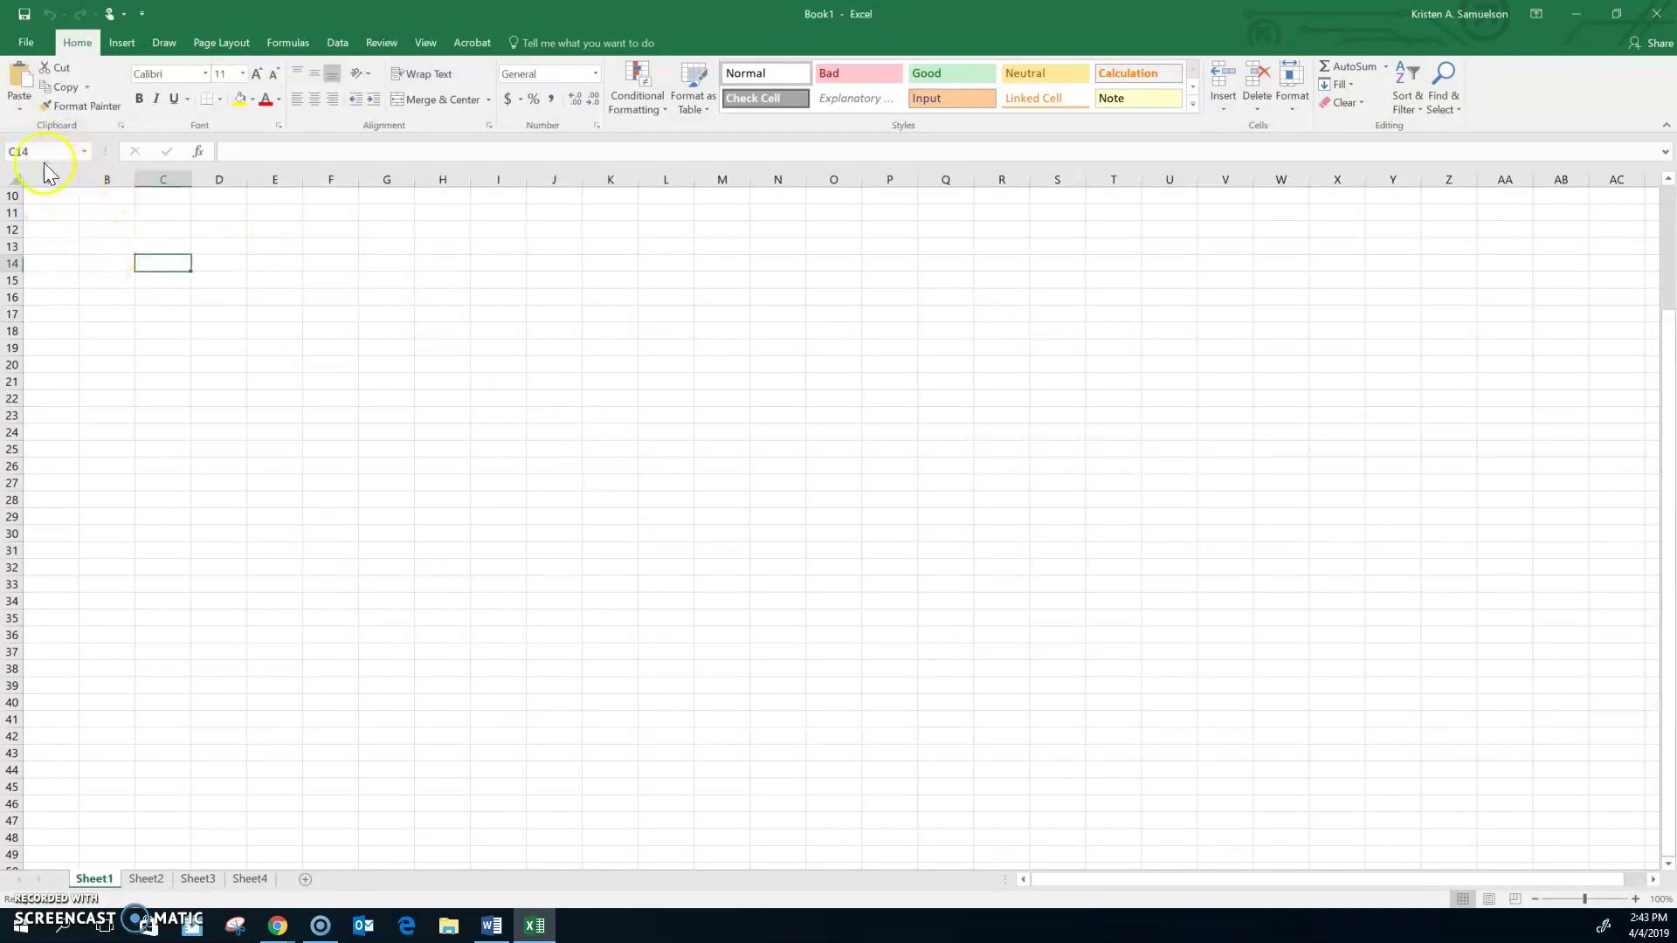
click(175, 297)
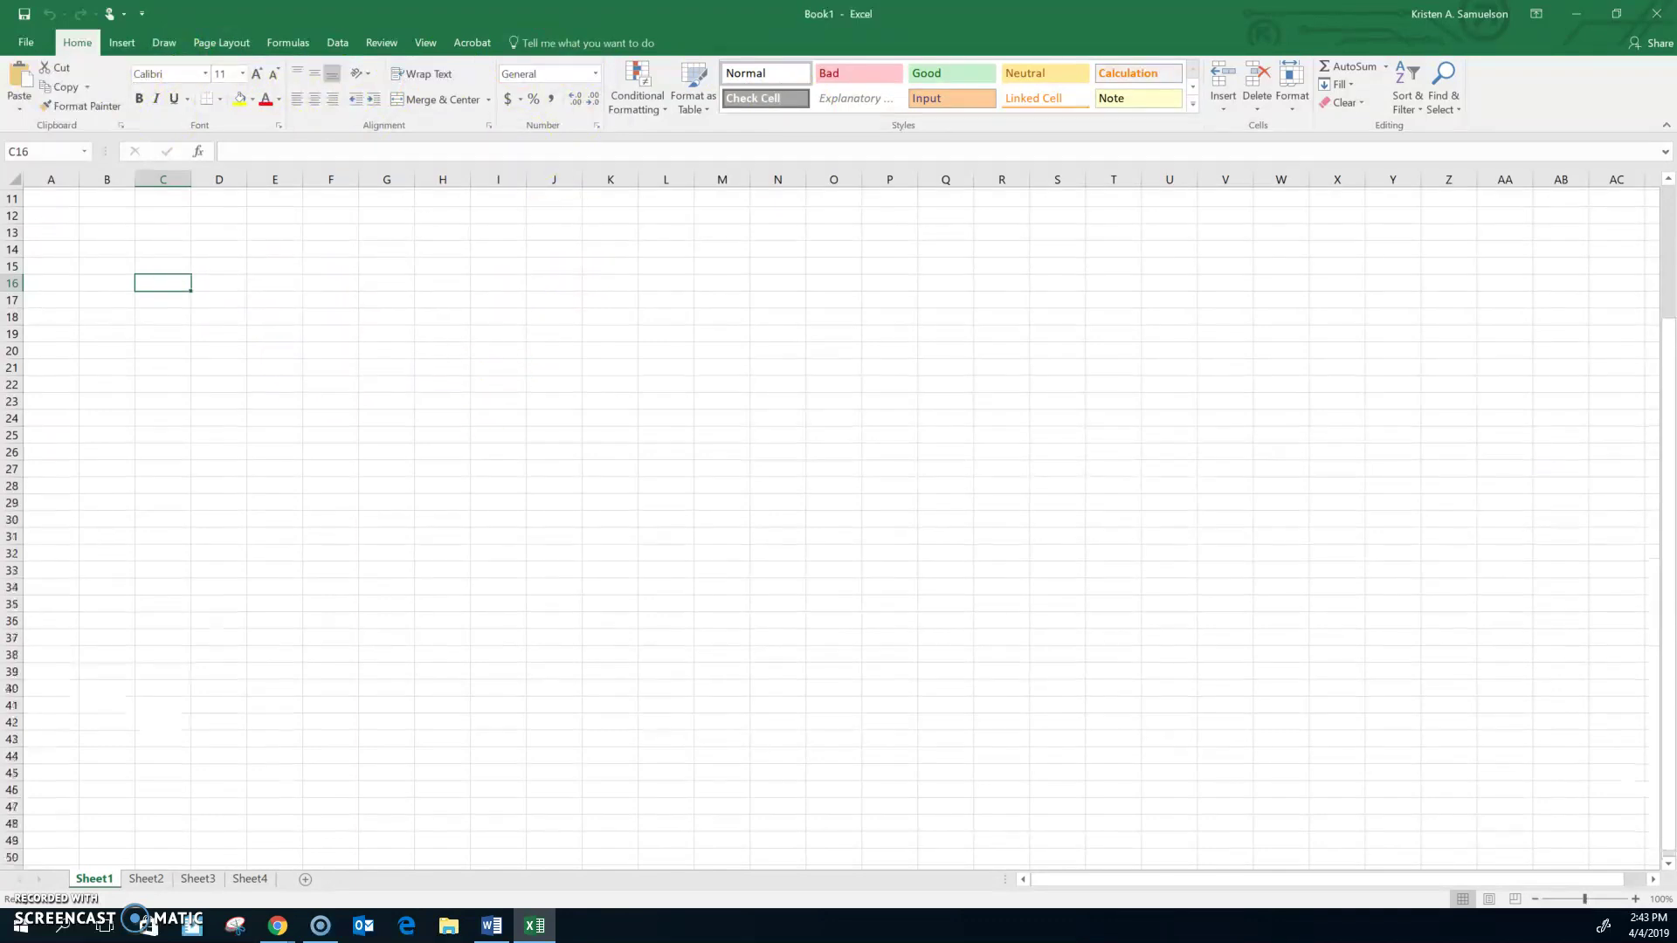
scroll(830, 524, down, 3)
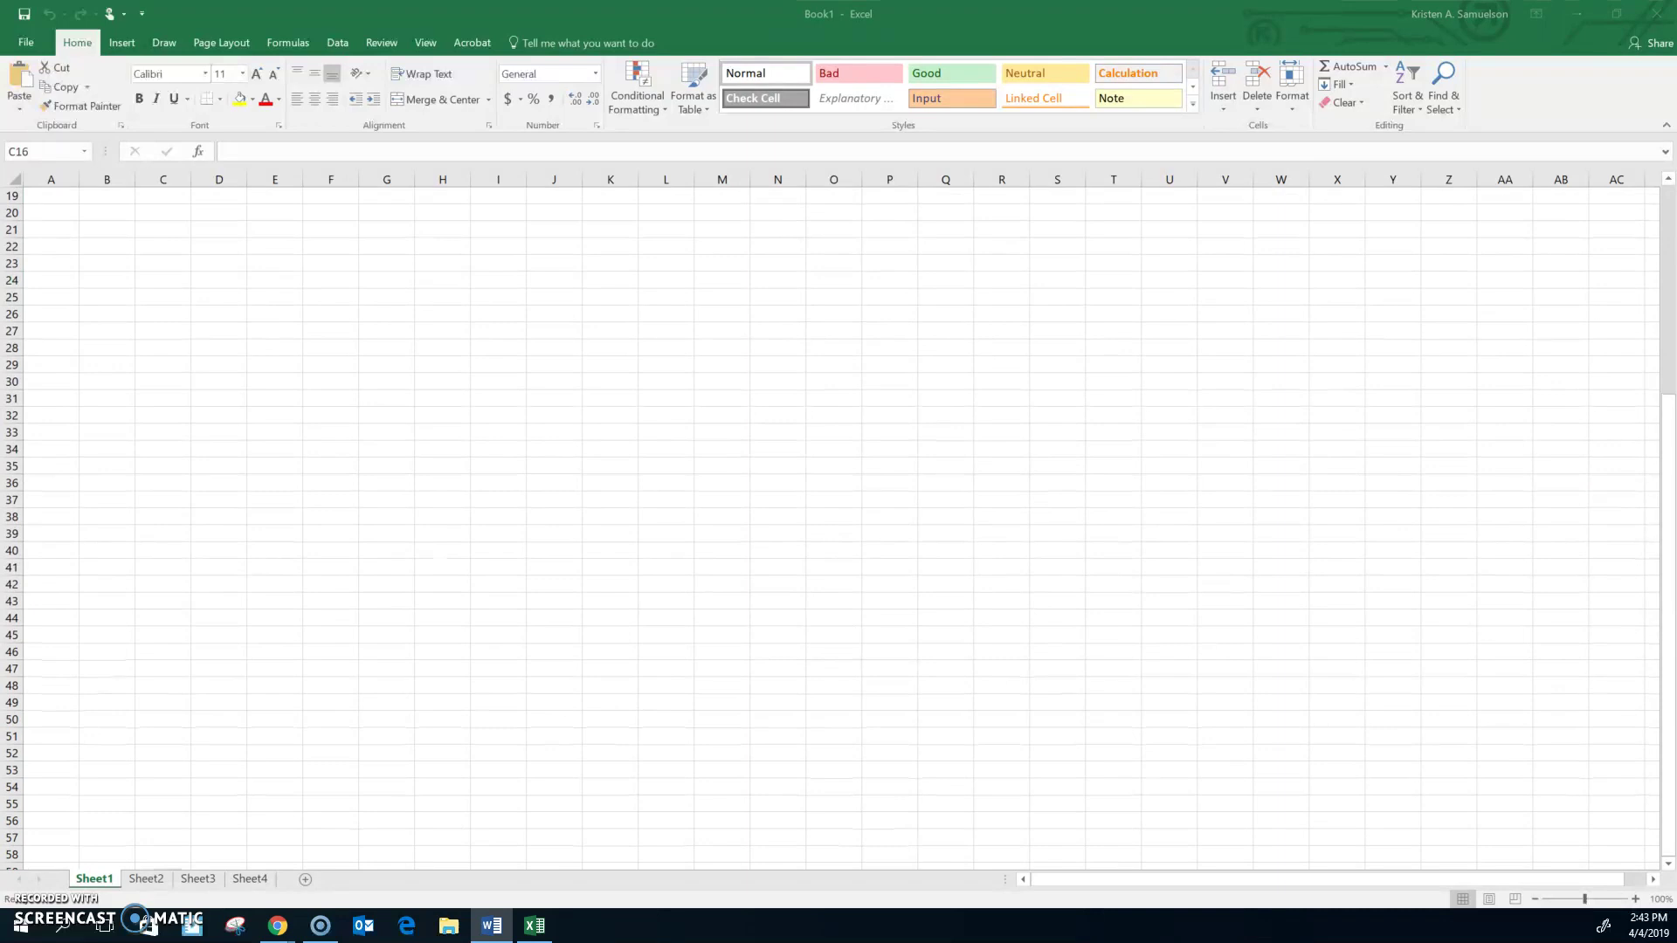
click(112, 882)
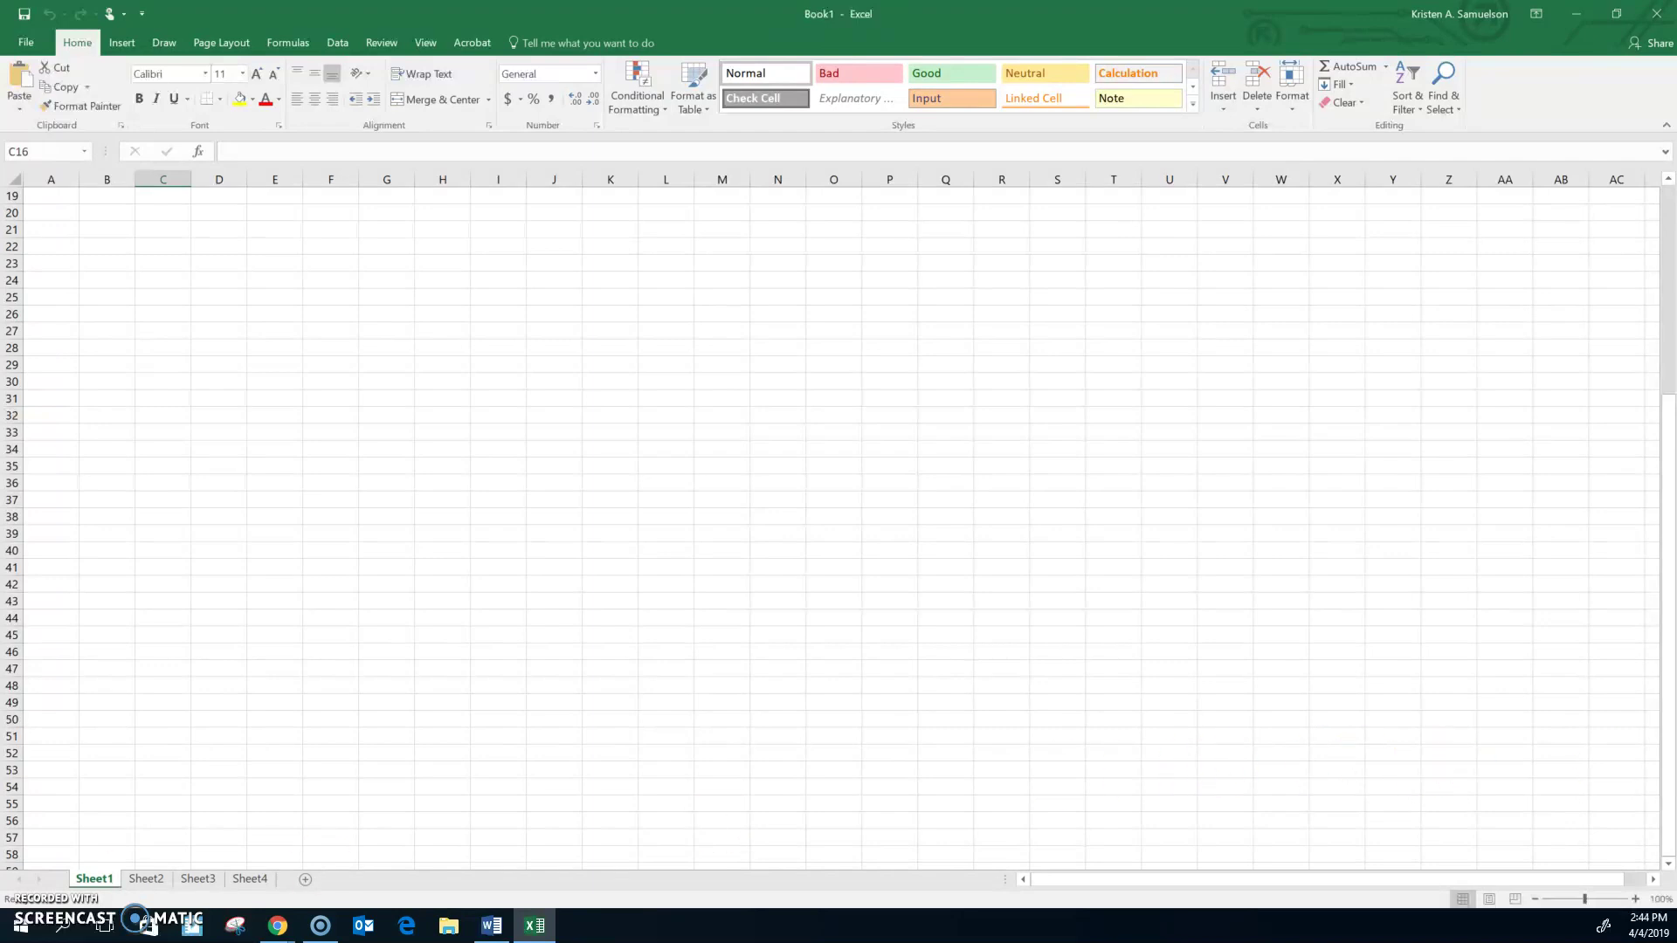
scroll(839, 524, down, 2)
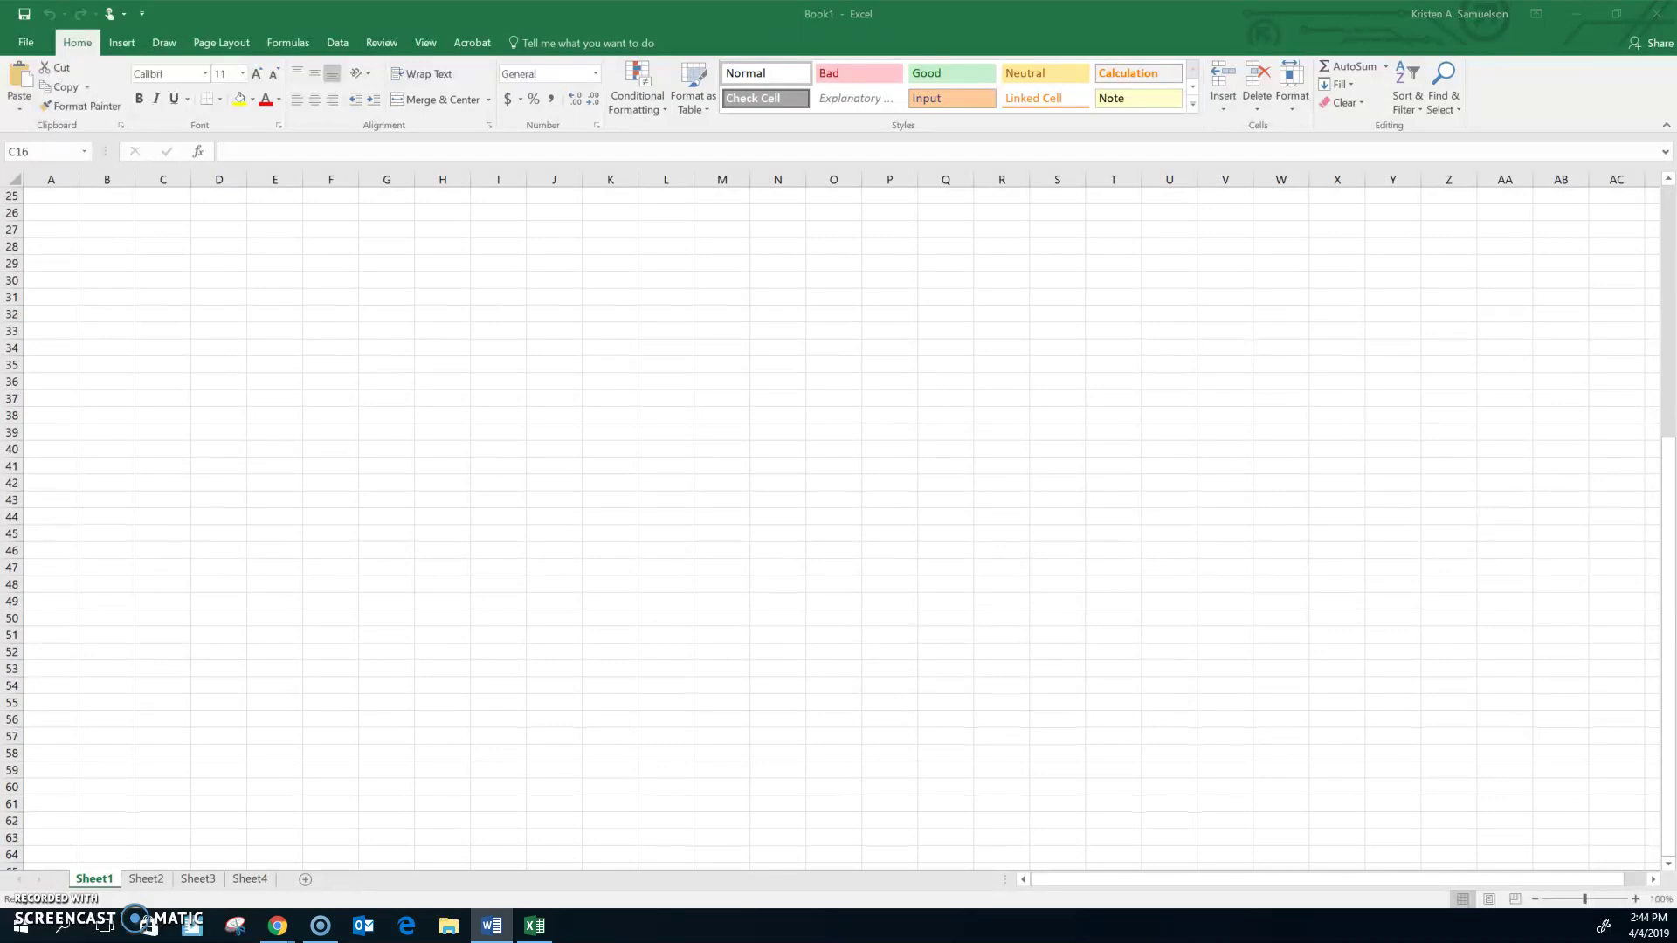
Enter the text "active cell" in cell F28 of Sheet1 through the formula bar.
click(189, 249)
click(269, 248)
click(336, 253)
click(595, 76)
click(593, 77)
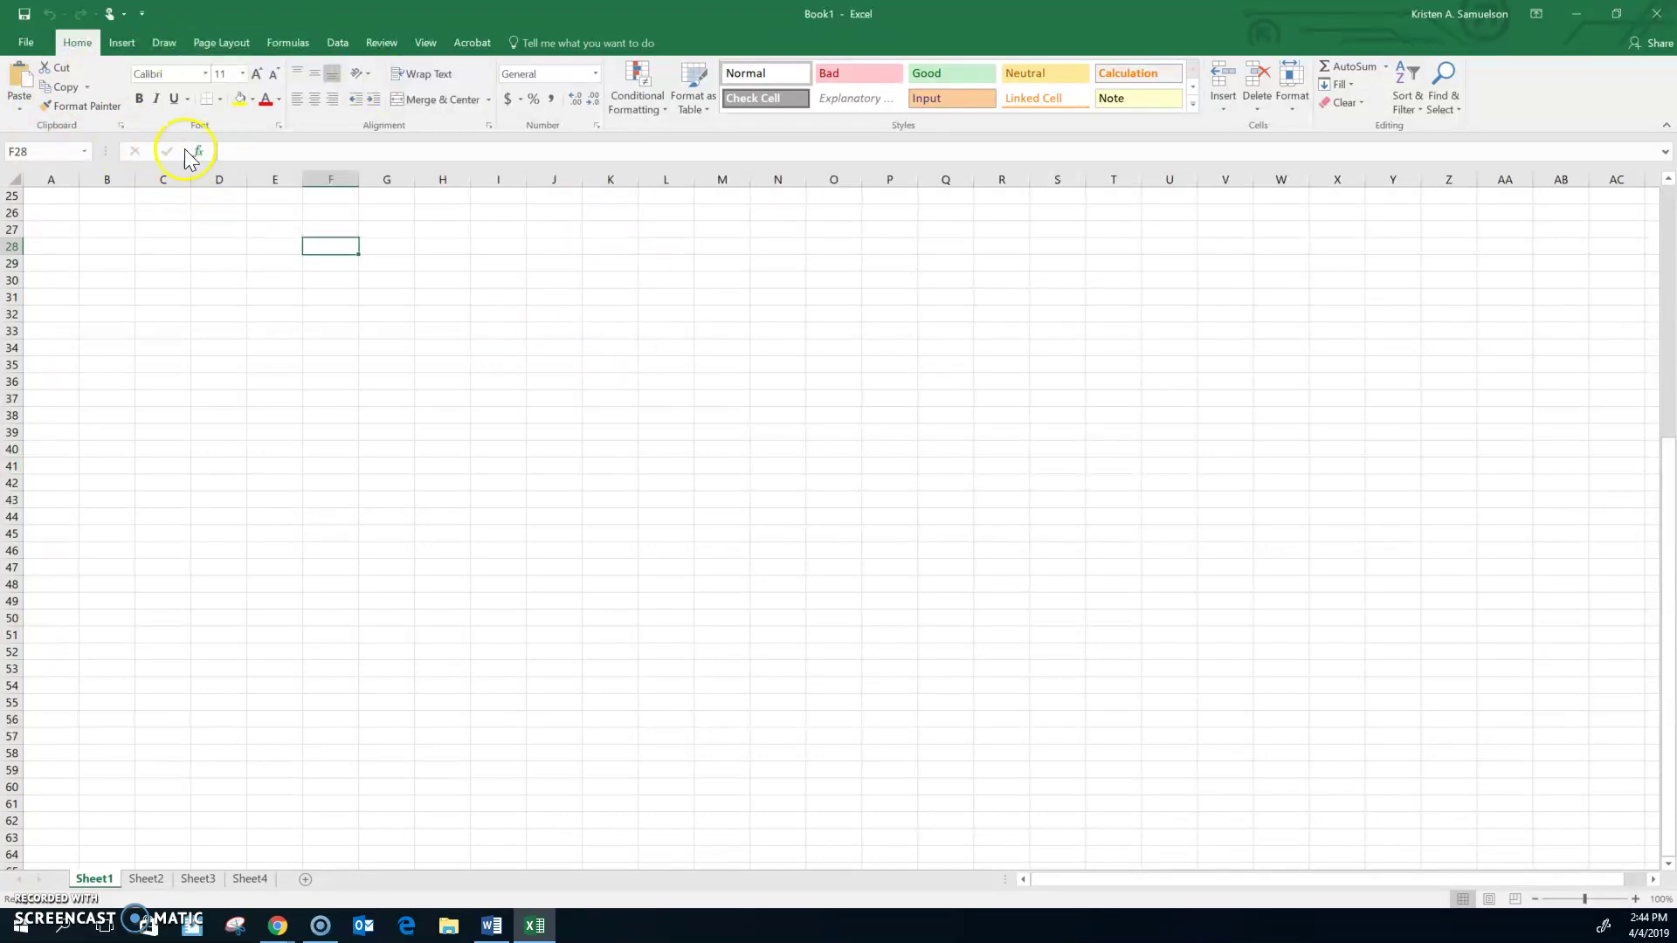
click(249, 151)
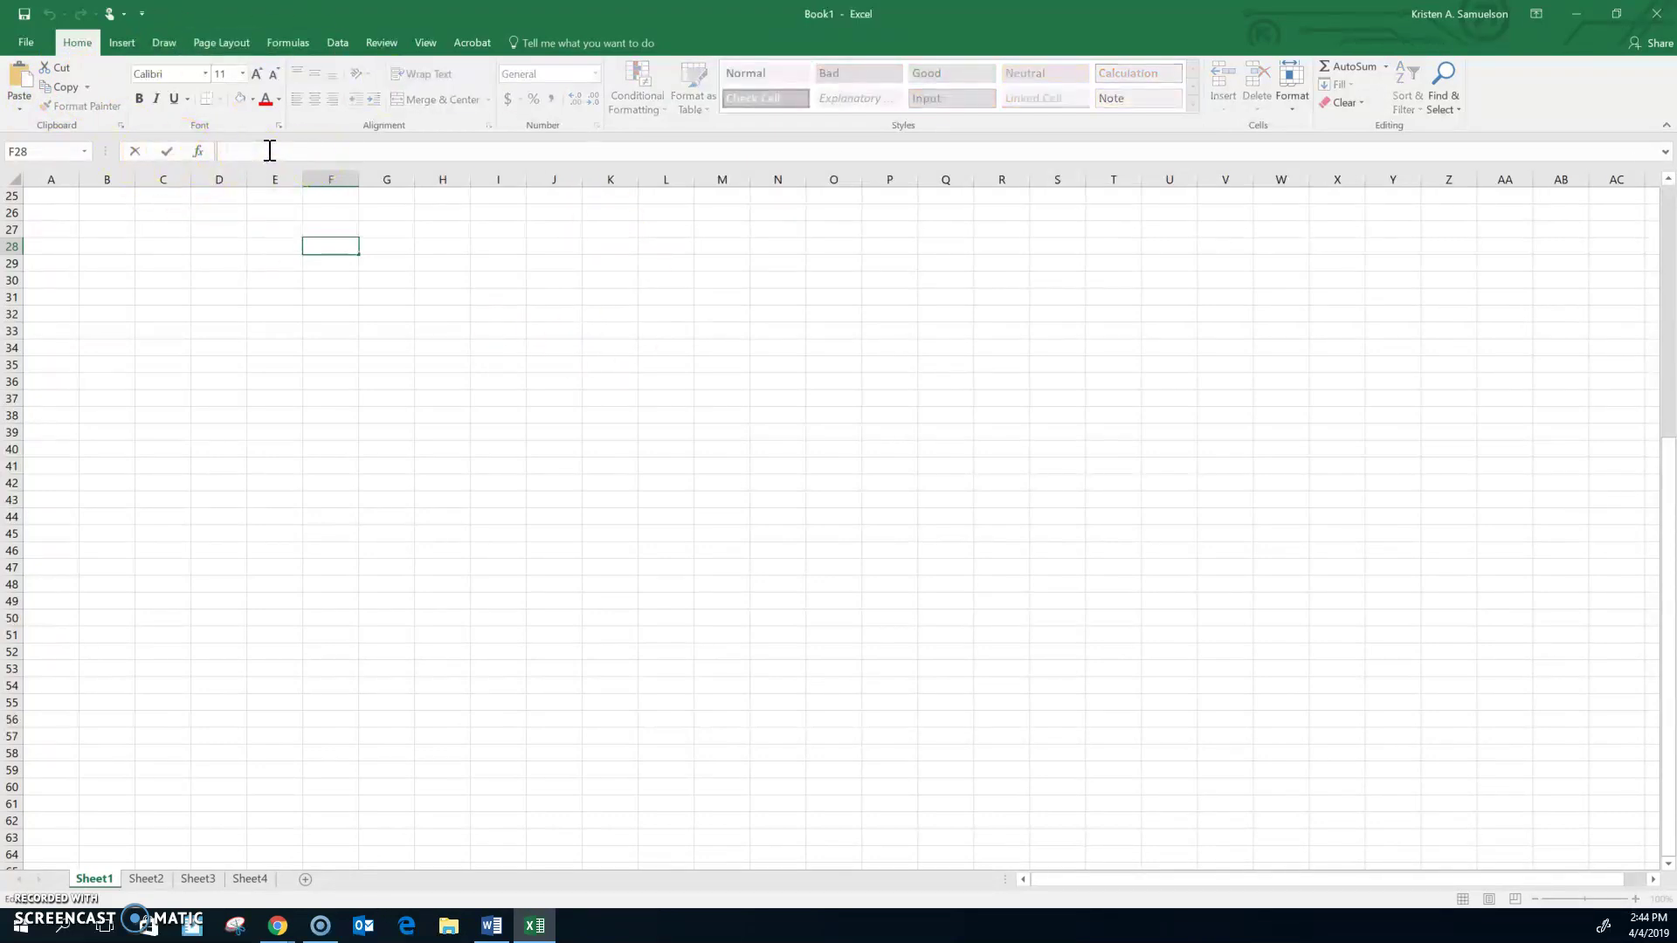
click(346, 237)
click(248, 142)
key(Return)
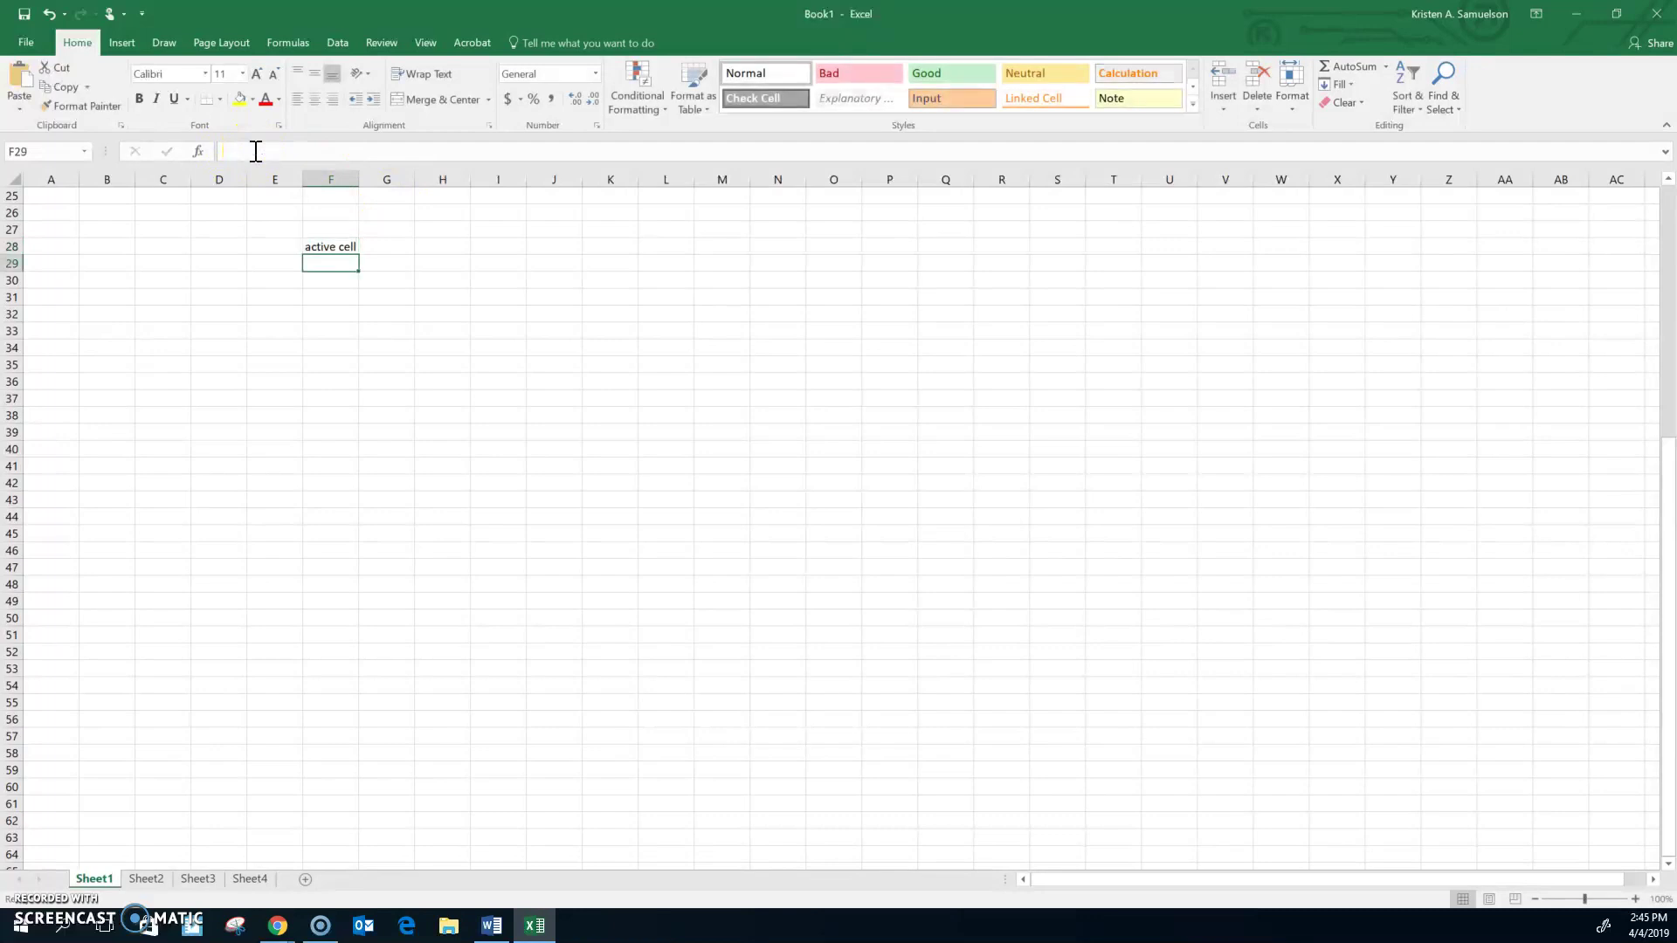
Look through the most recently used functions offered by Insert Function for cell F28, and cancel without inserting one.
click(344, 246)
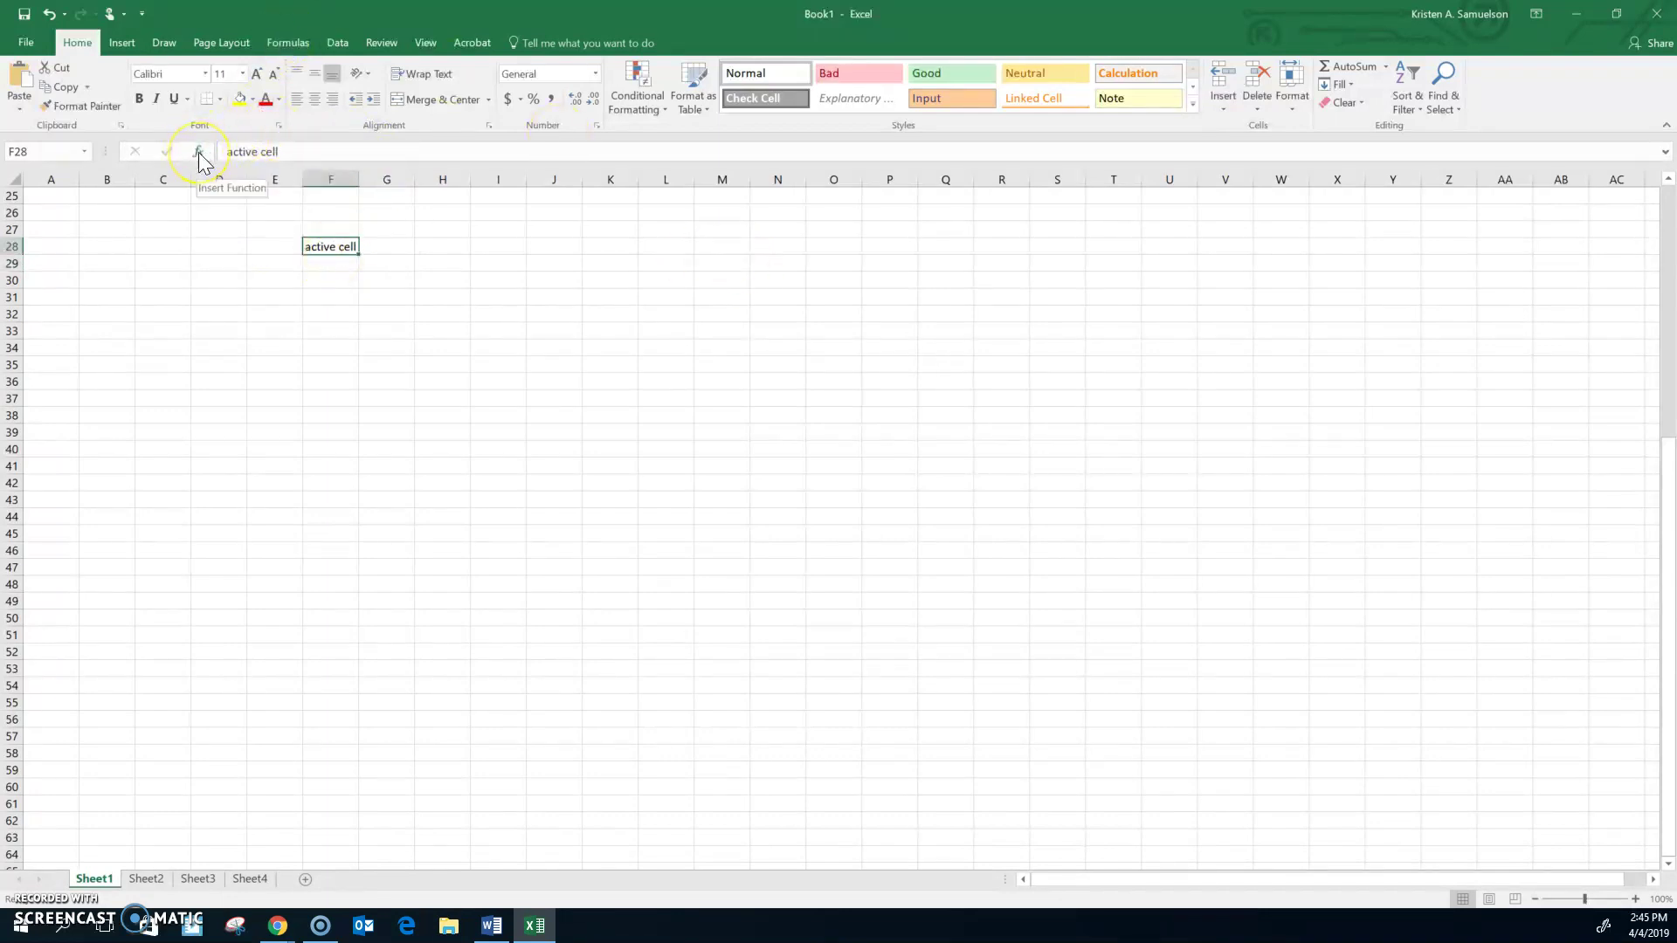
click(223, 152)
click(208, 152)
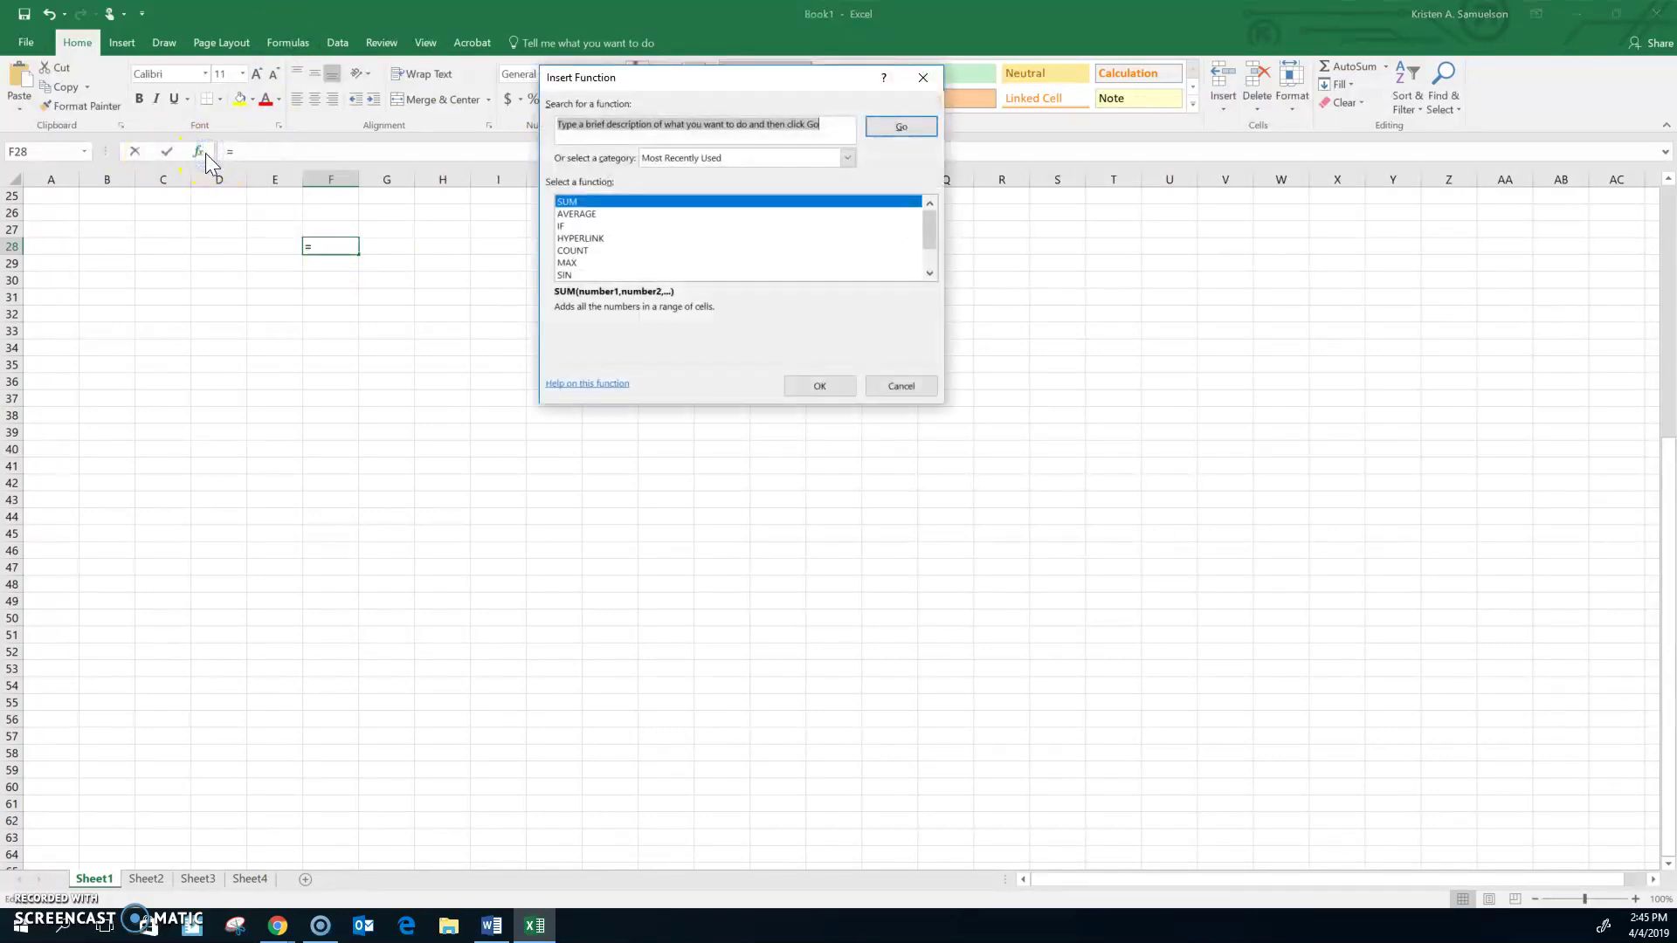
drag(933, 217, 938, 239)
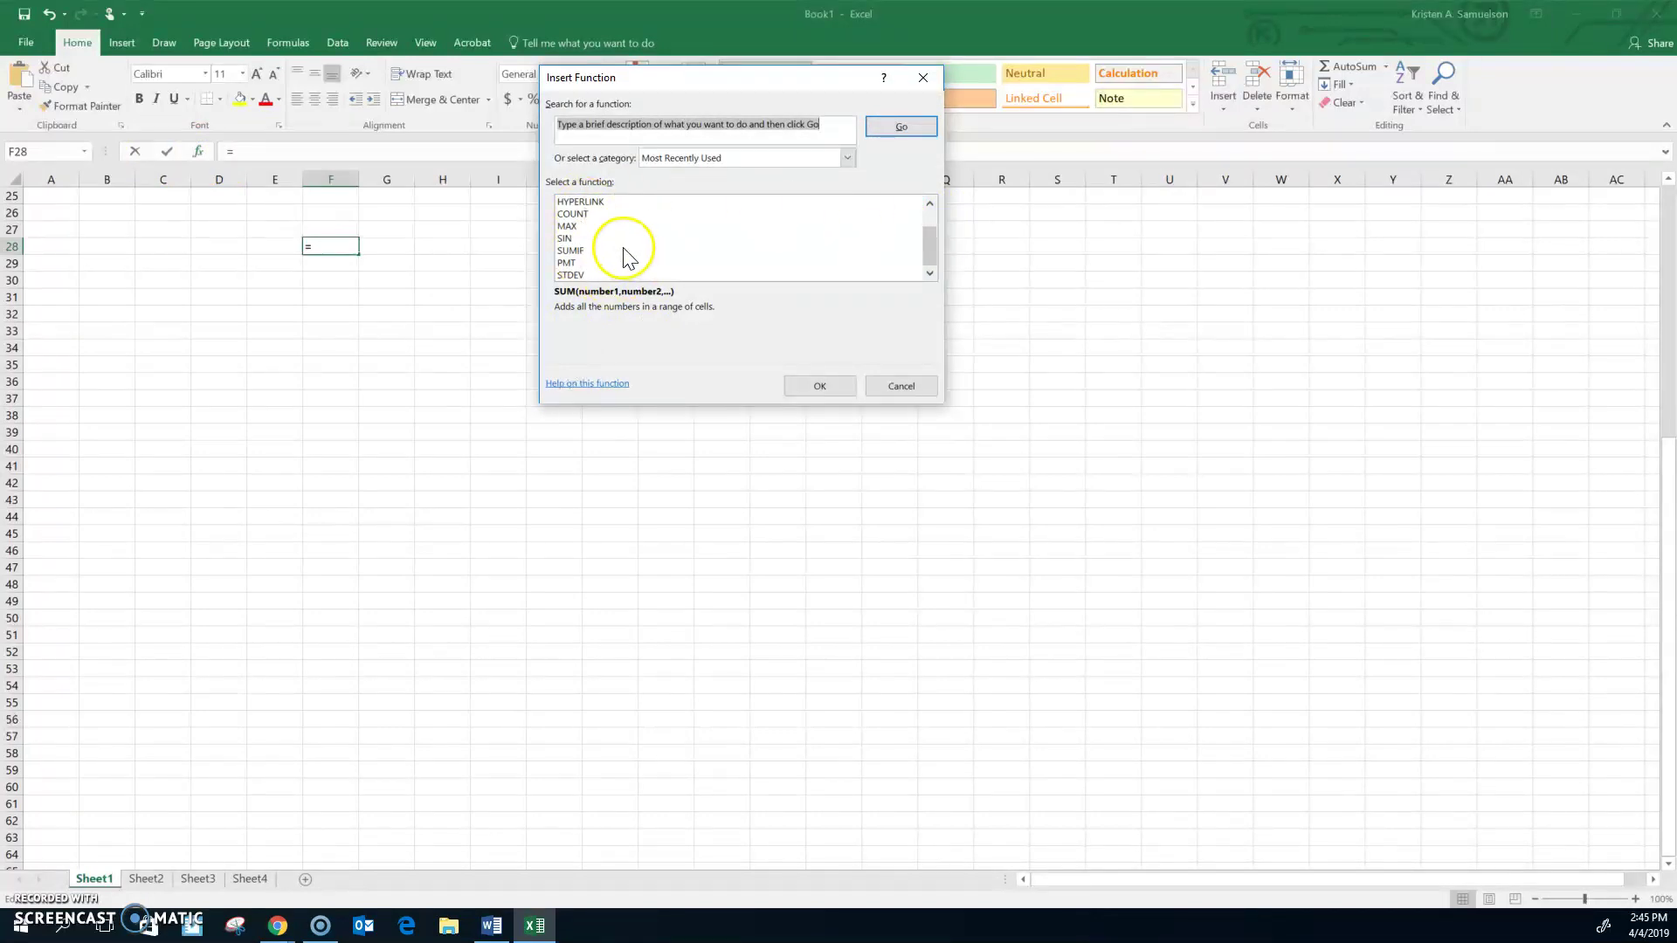
scroll(637, 266, up, 1)
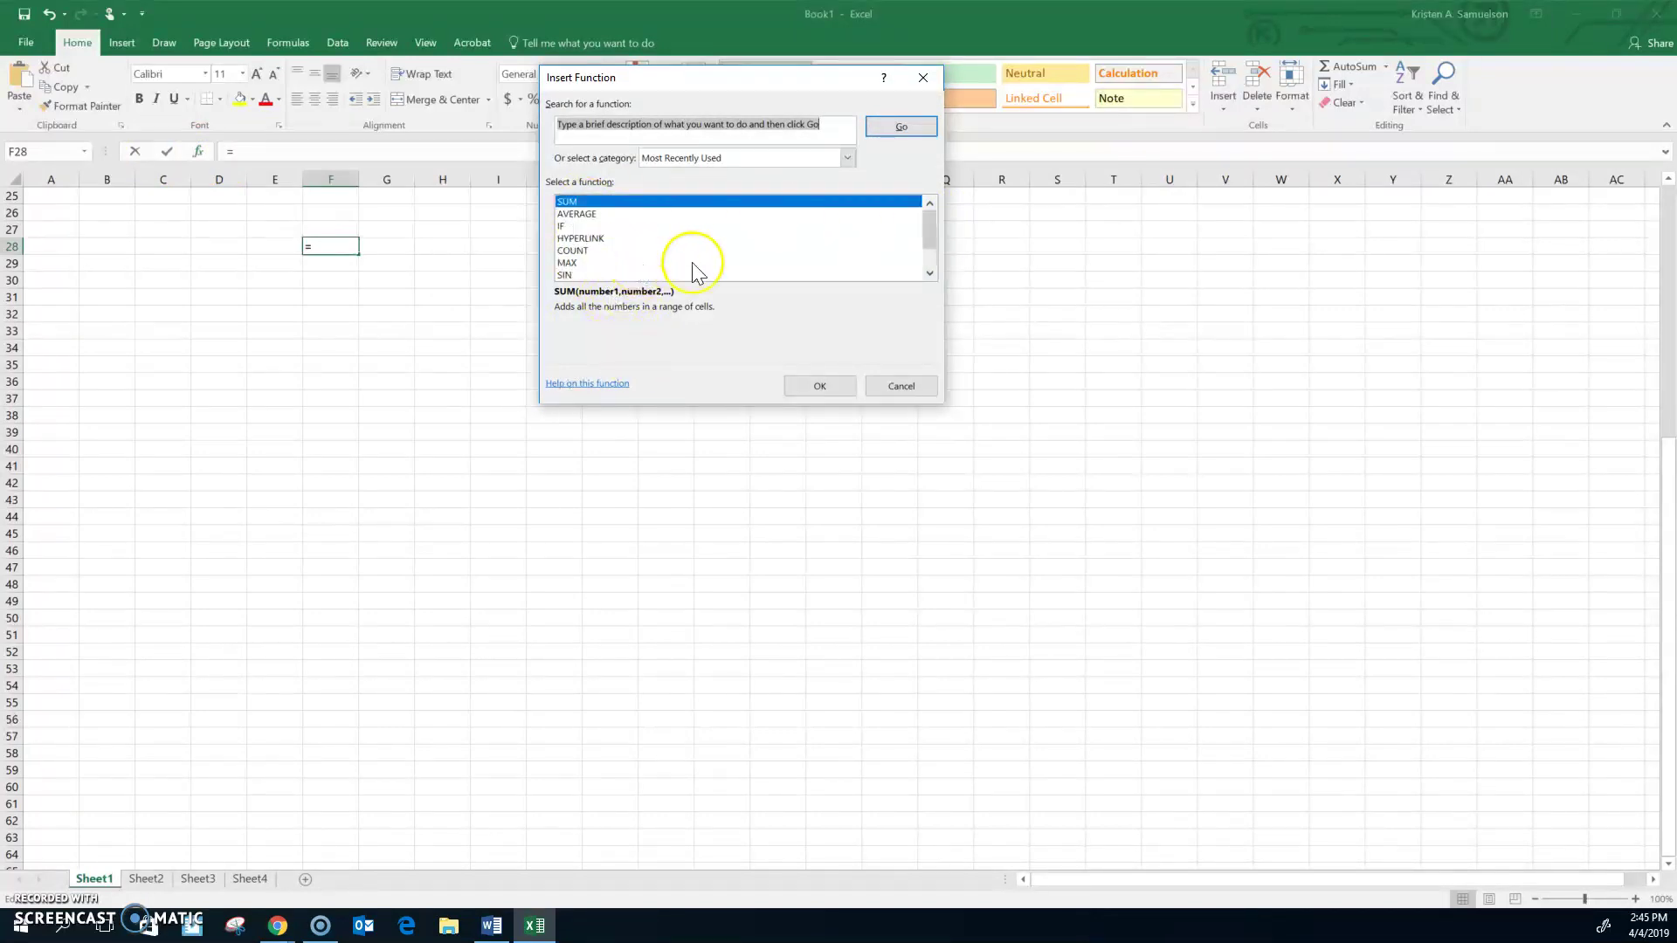
click(909, 387)
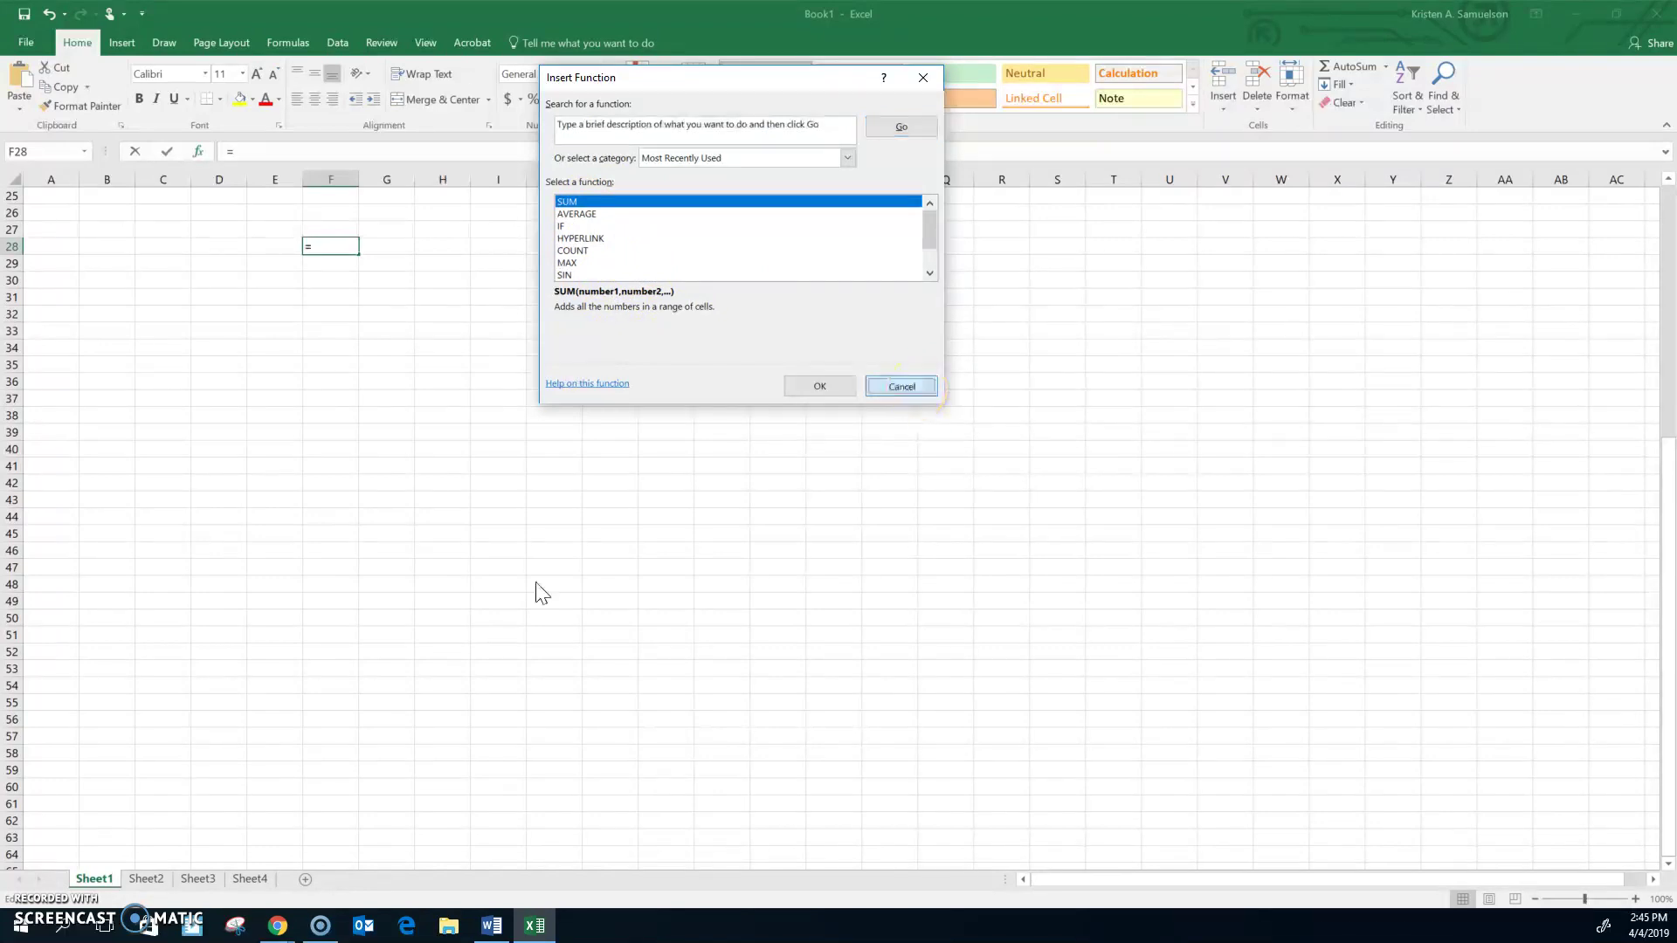
click(512, 395)
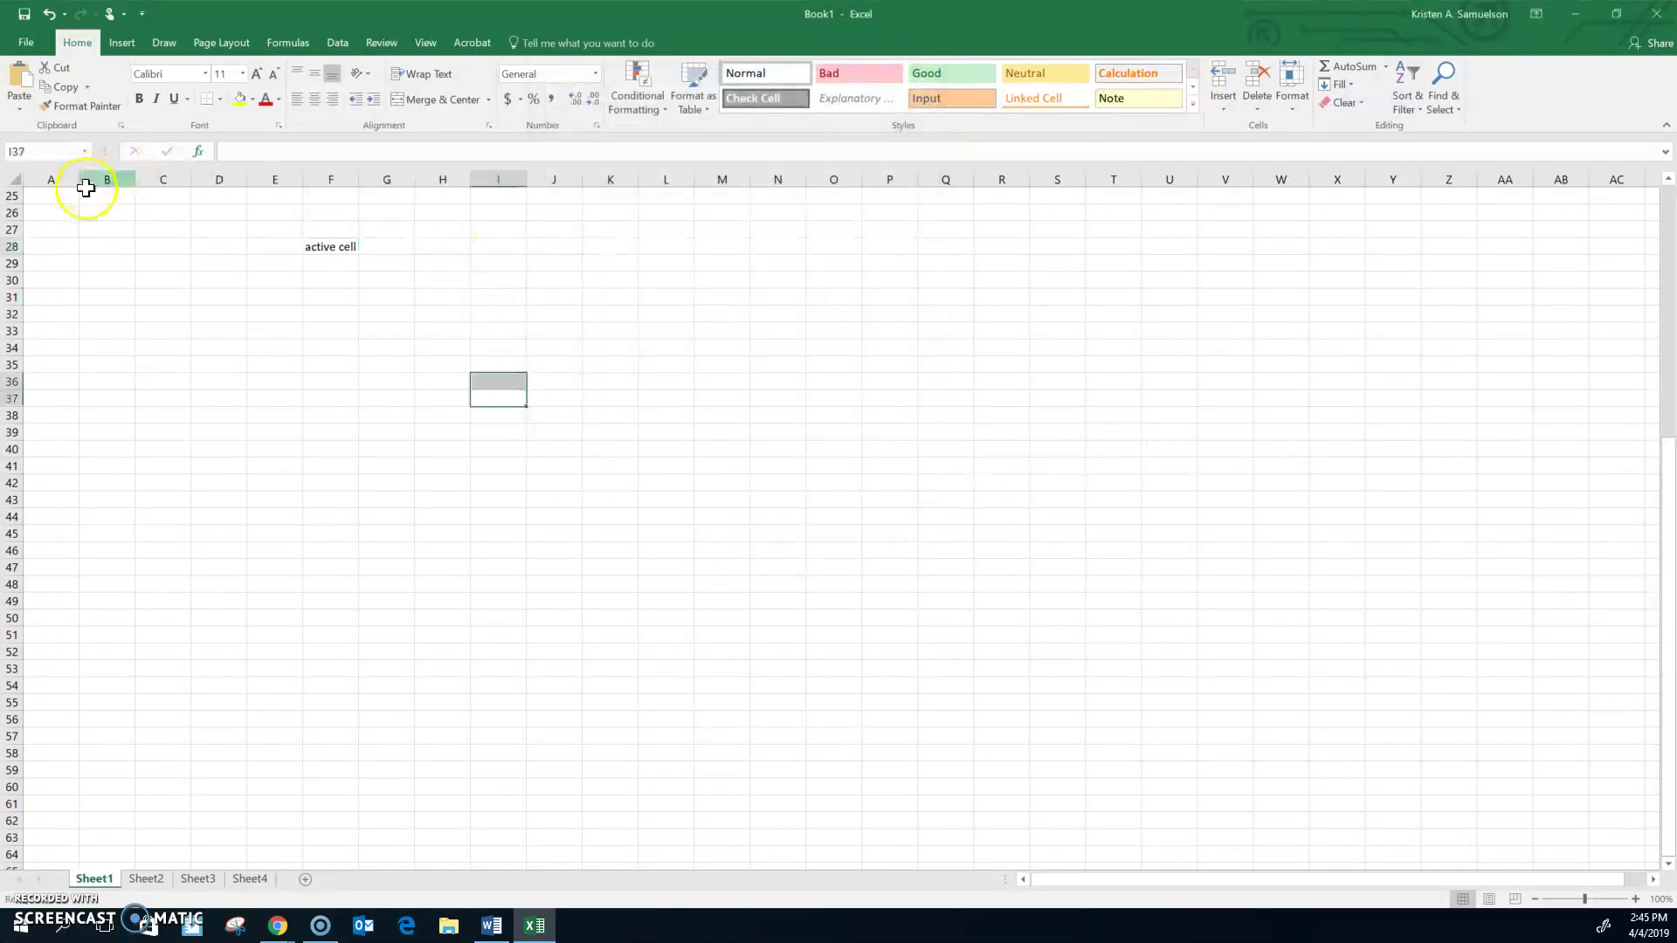
Select cell A1 and move the active cell along row 1 to D1.
scroll(235, 420, up, 8)
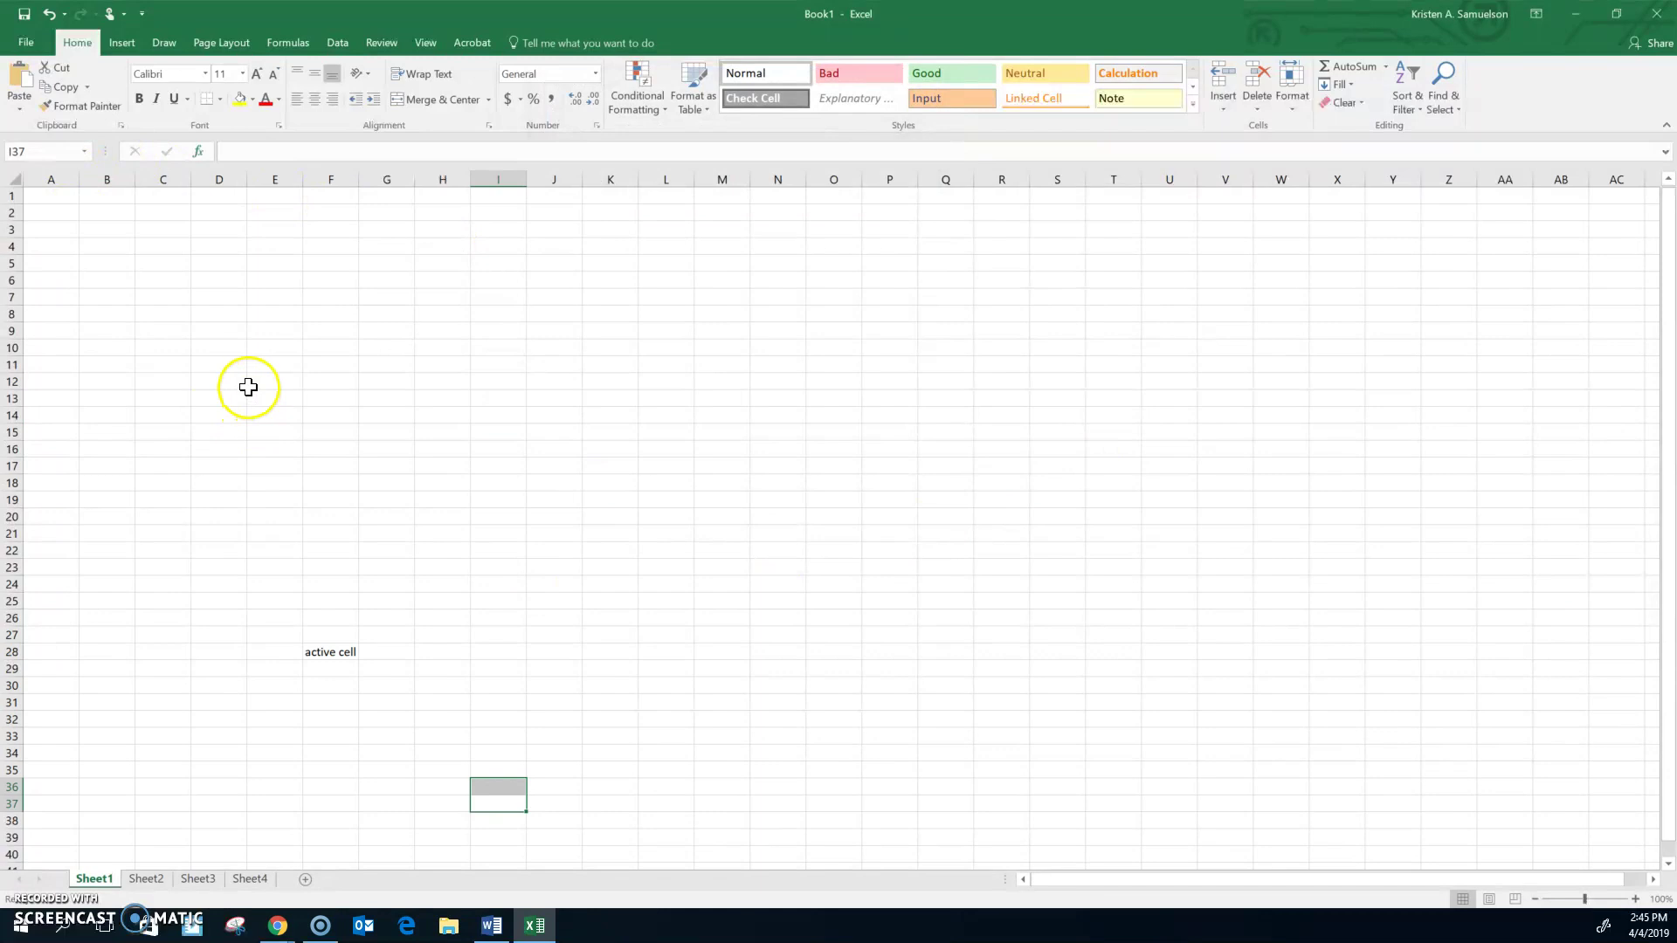
click(49, 197)
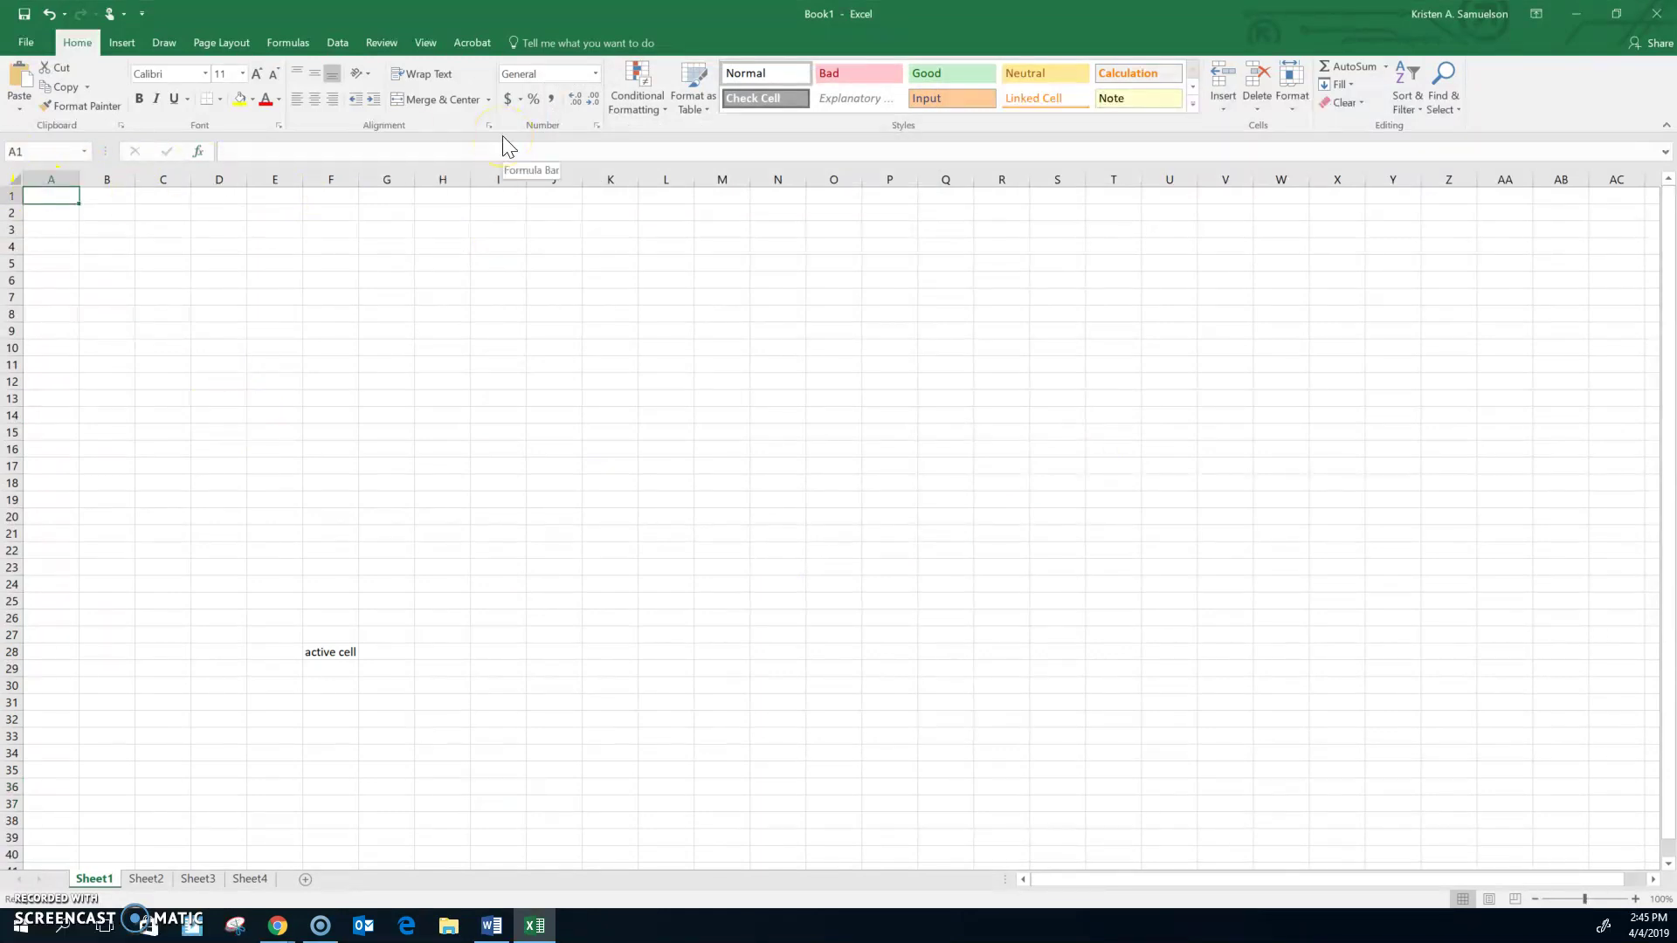
key(Right)
key(Right)
key(Right)
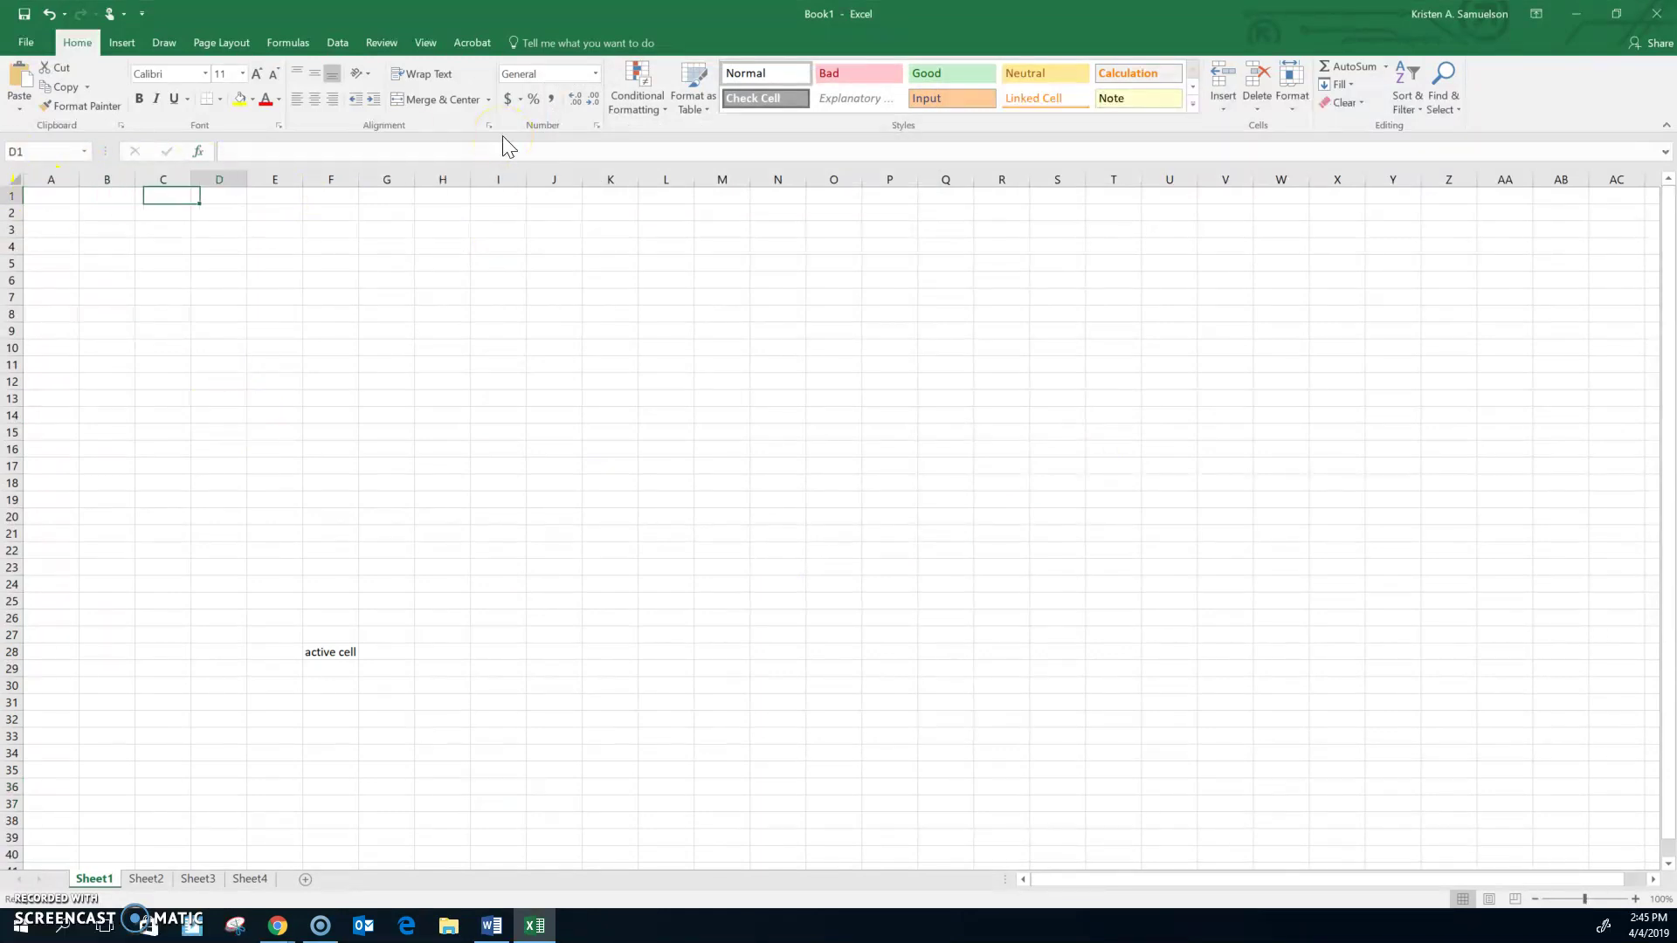
Move the active cell along row 1 from D1 to I1 and return it to A2.
key(Right)
key(Right)
key(Right)
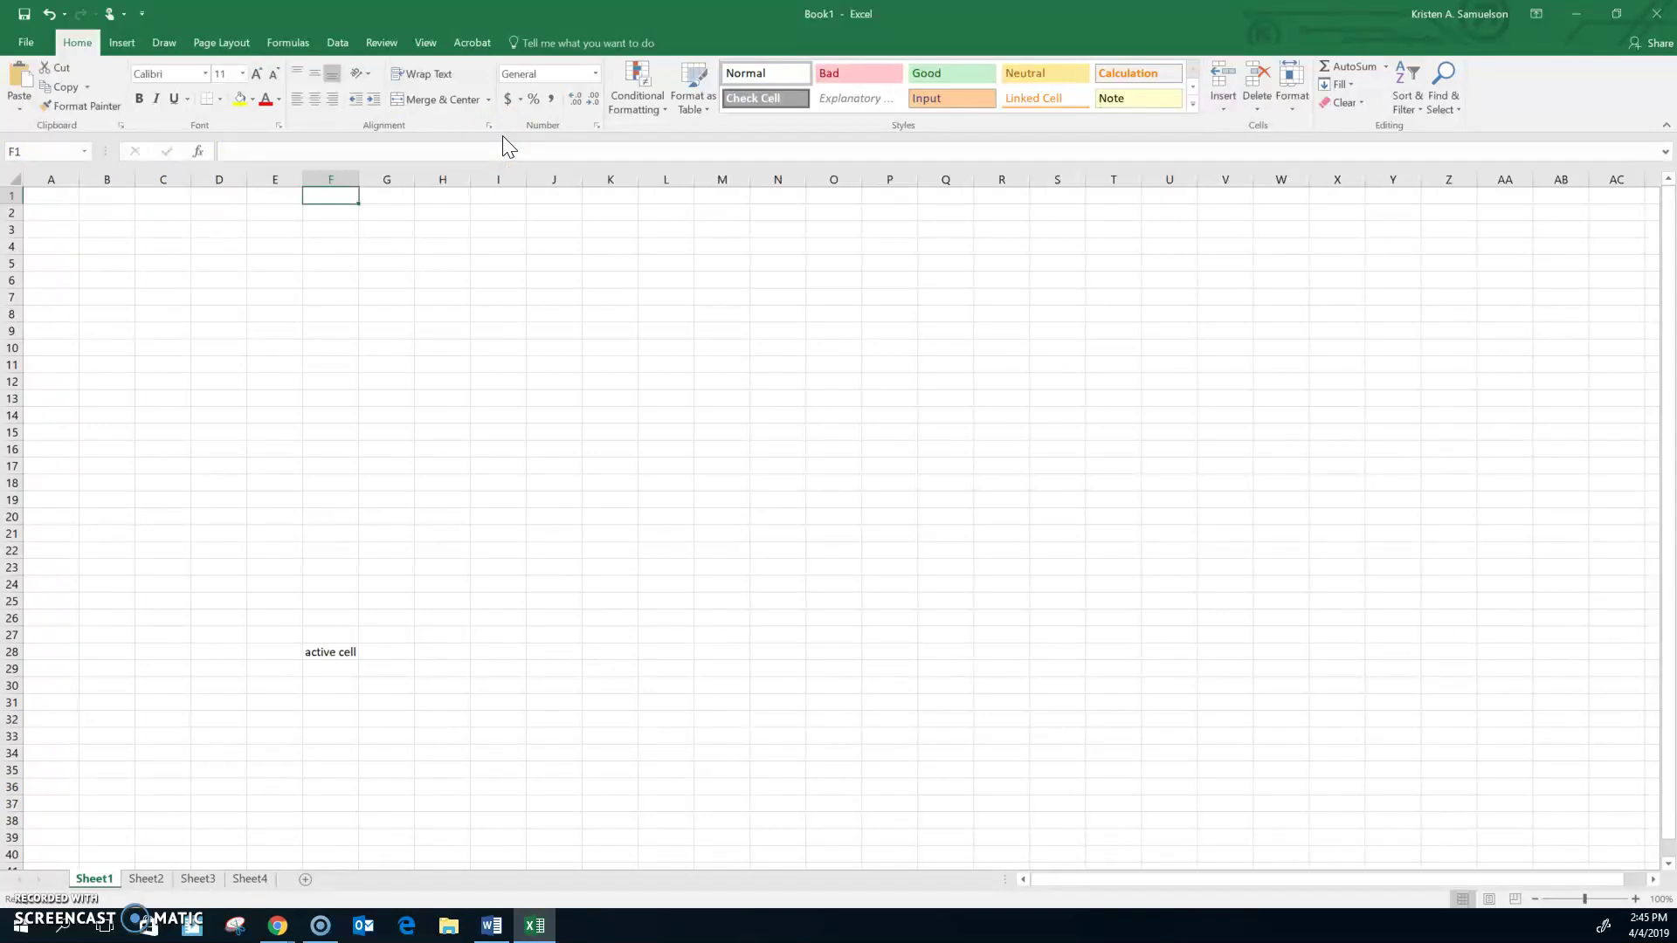
key(Right)
key(Right)
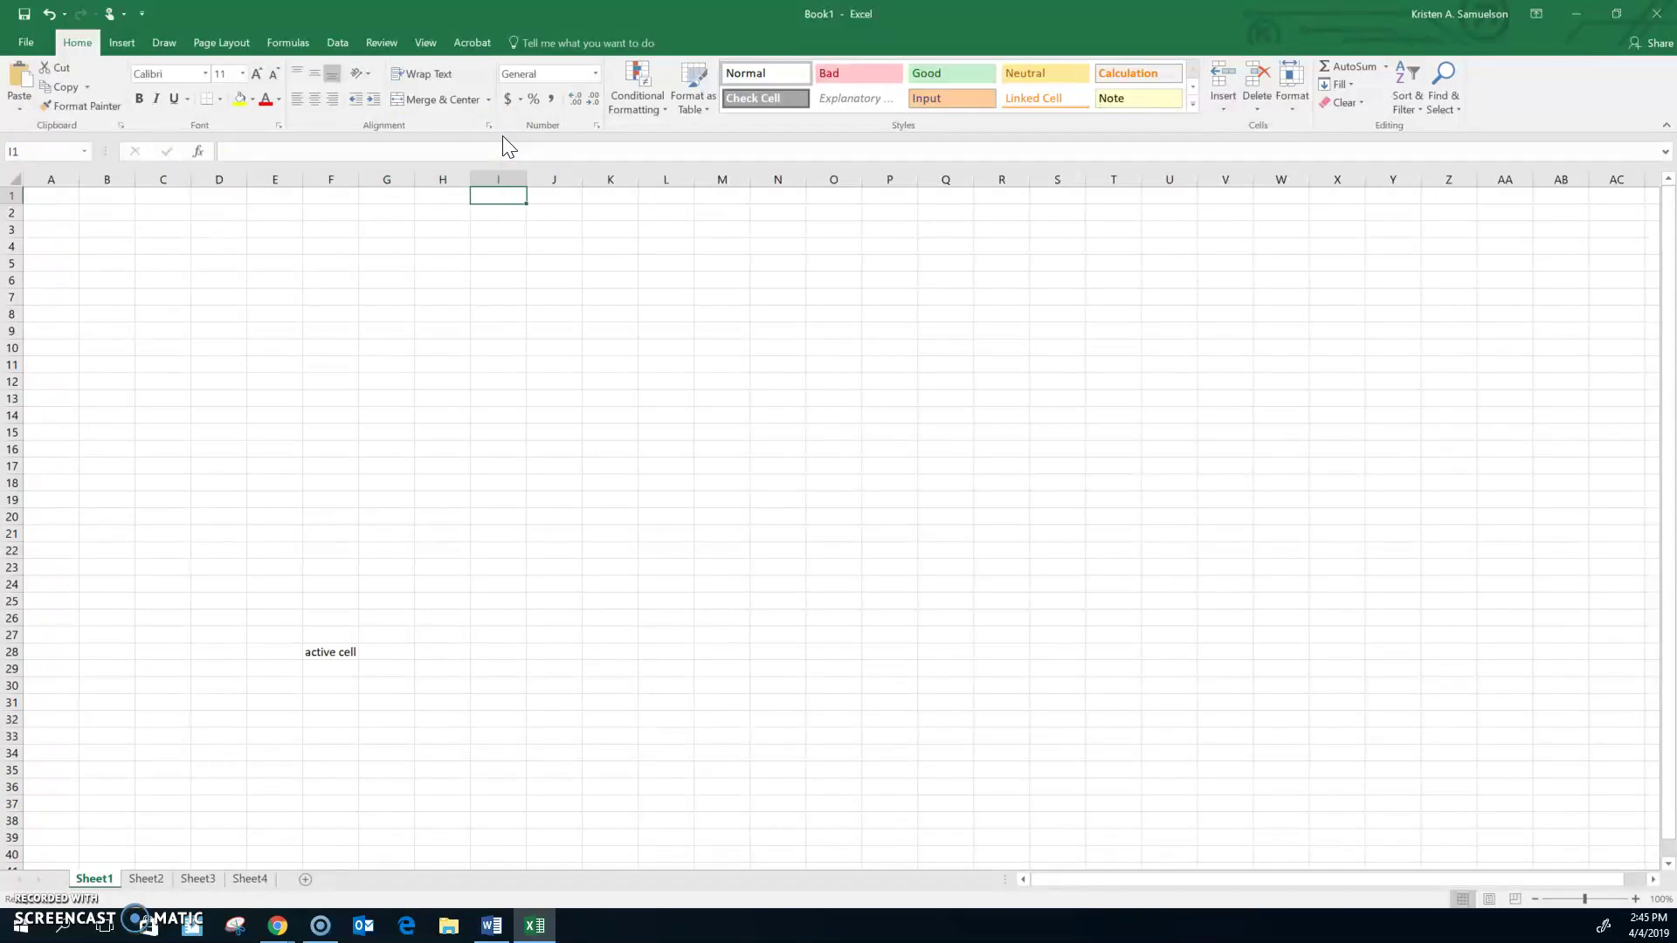
key(Return)
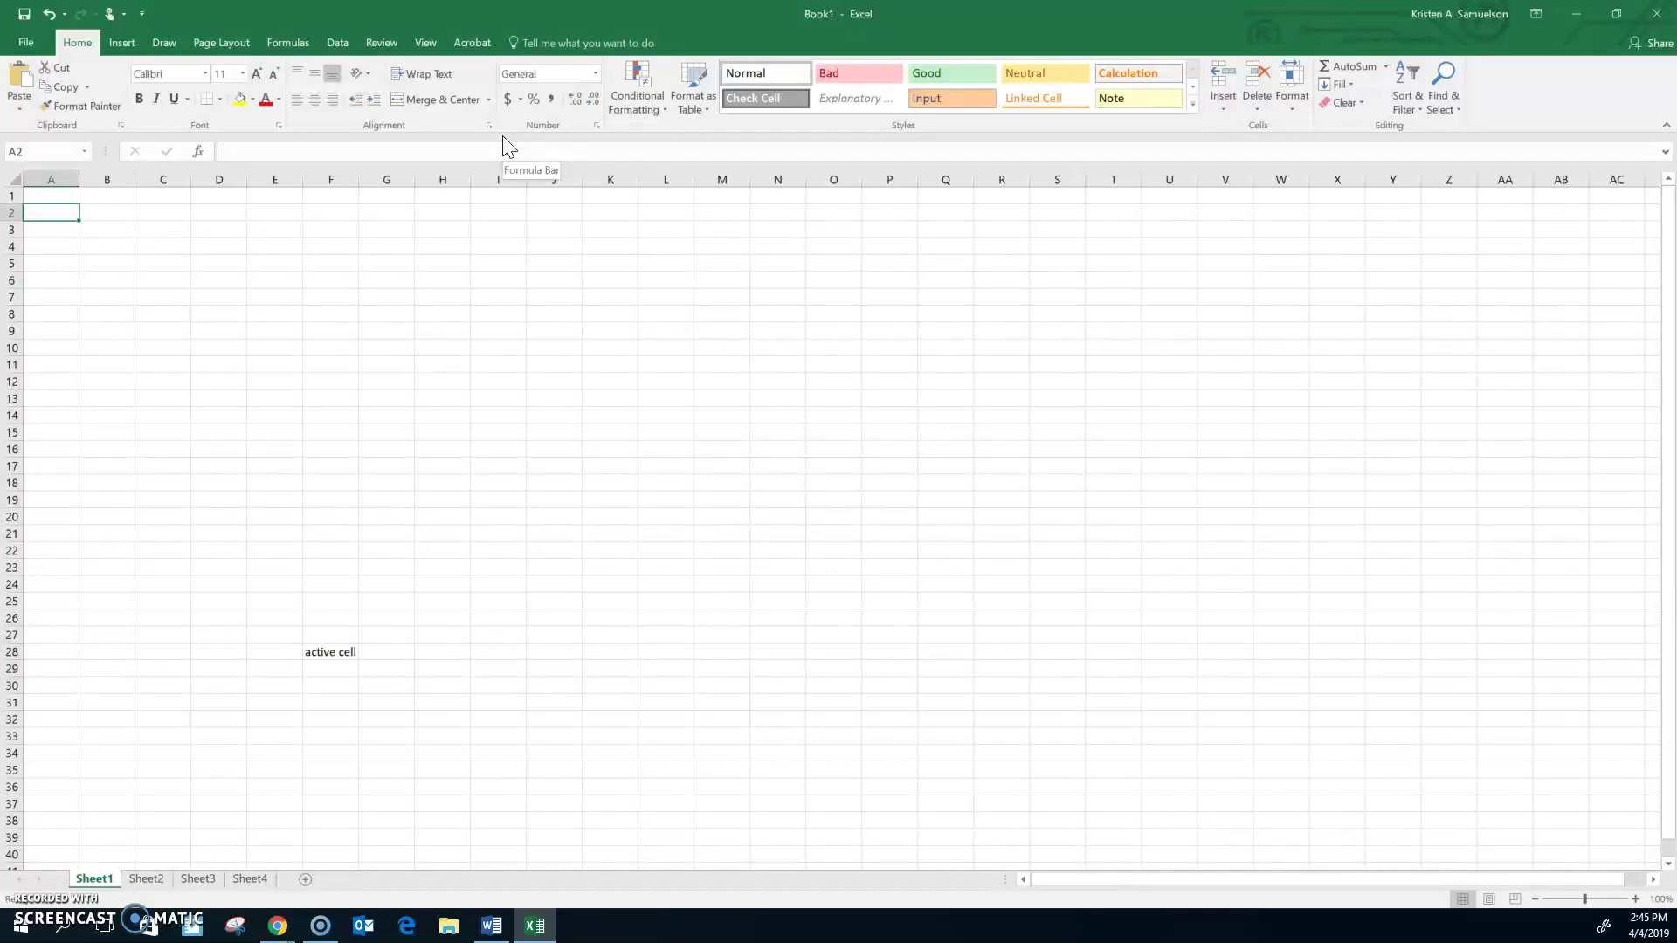
Enter the text "c4" in cell C4, move the active cell along row 4 to F4, and return it to C5.
key(Down)
key(Right)
key(Down)
key(Right)
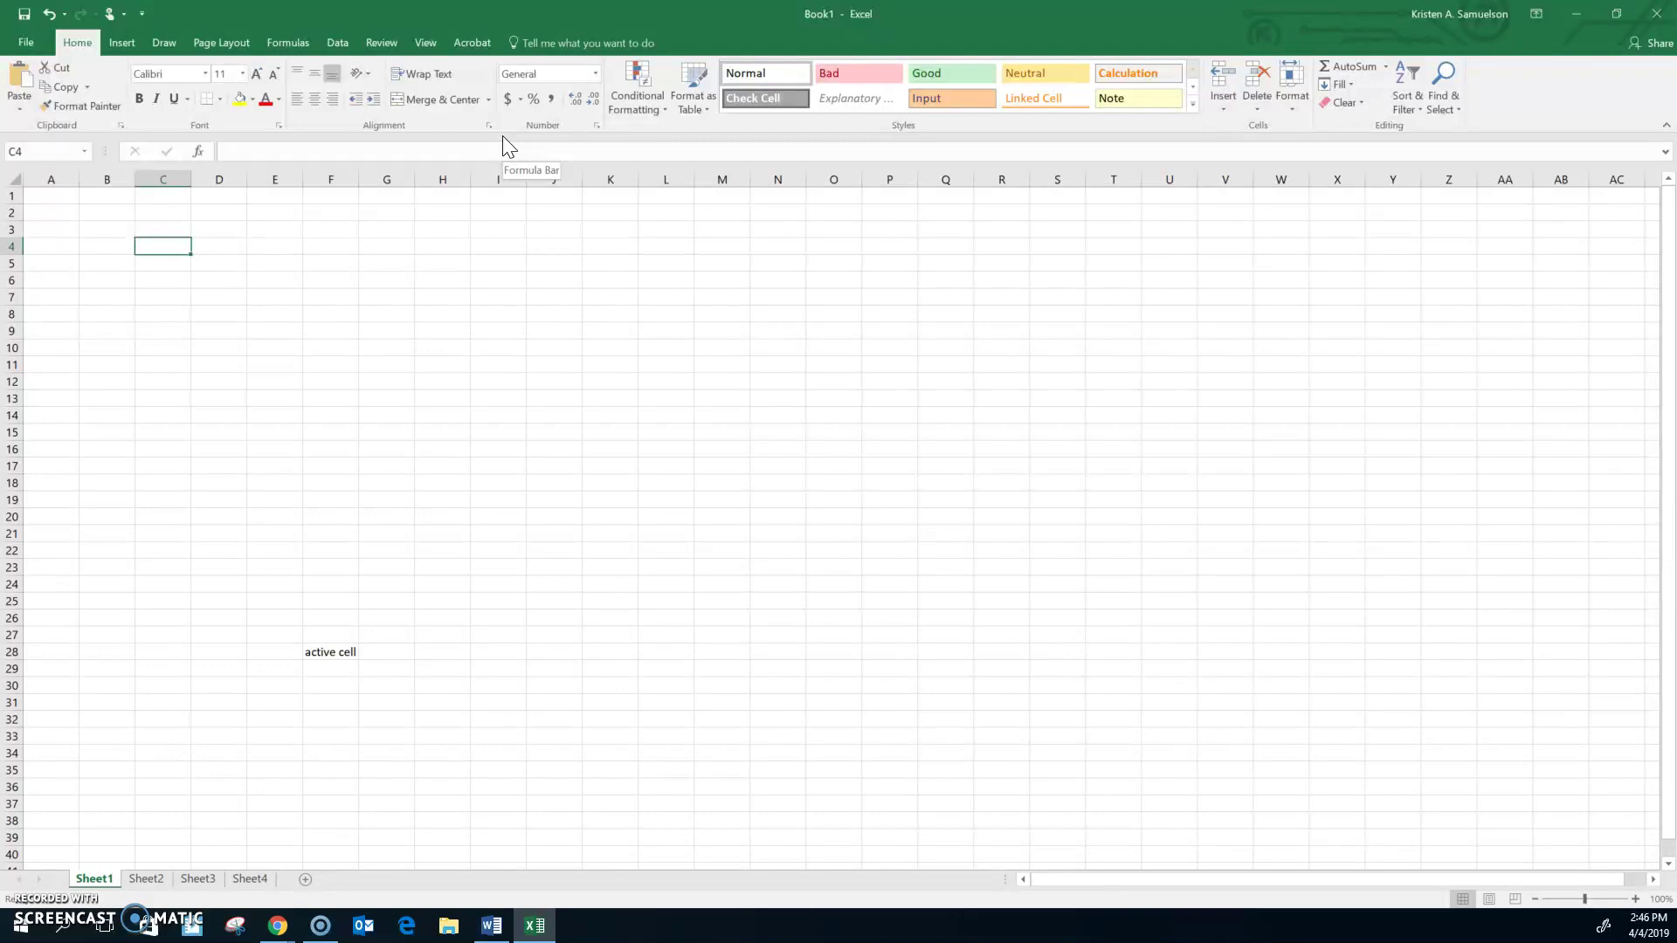
text(c)
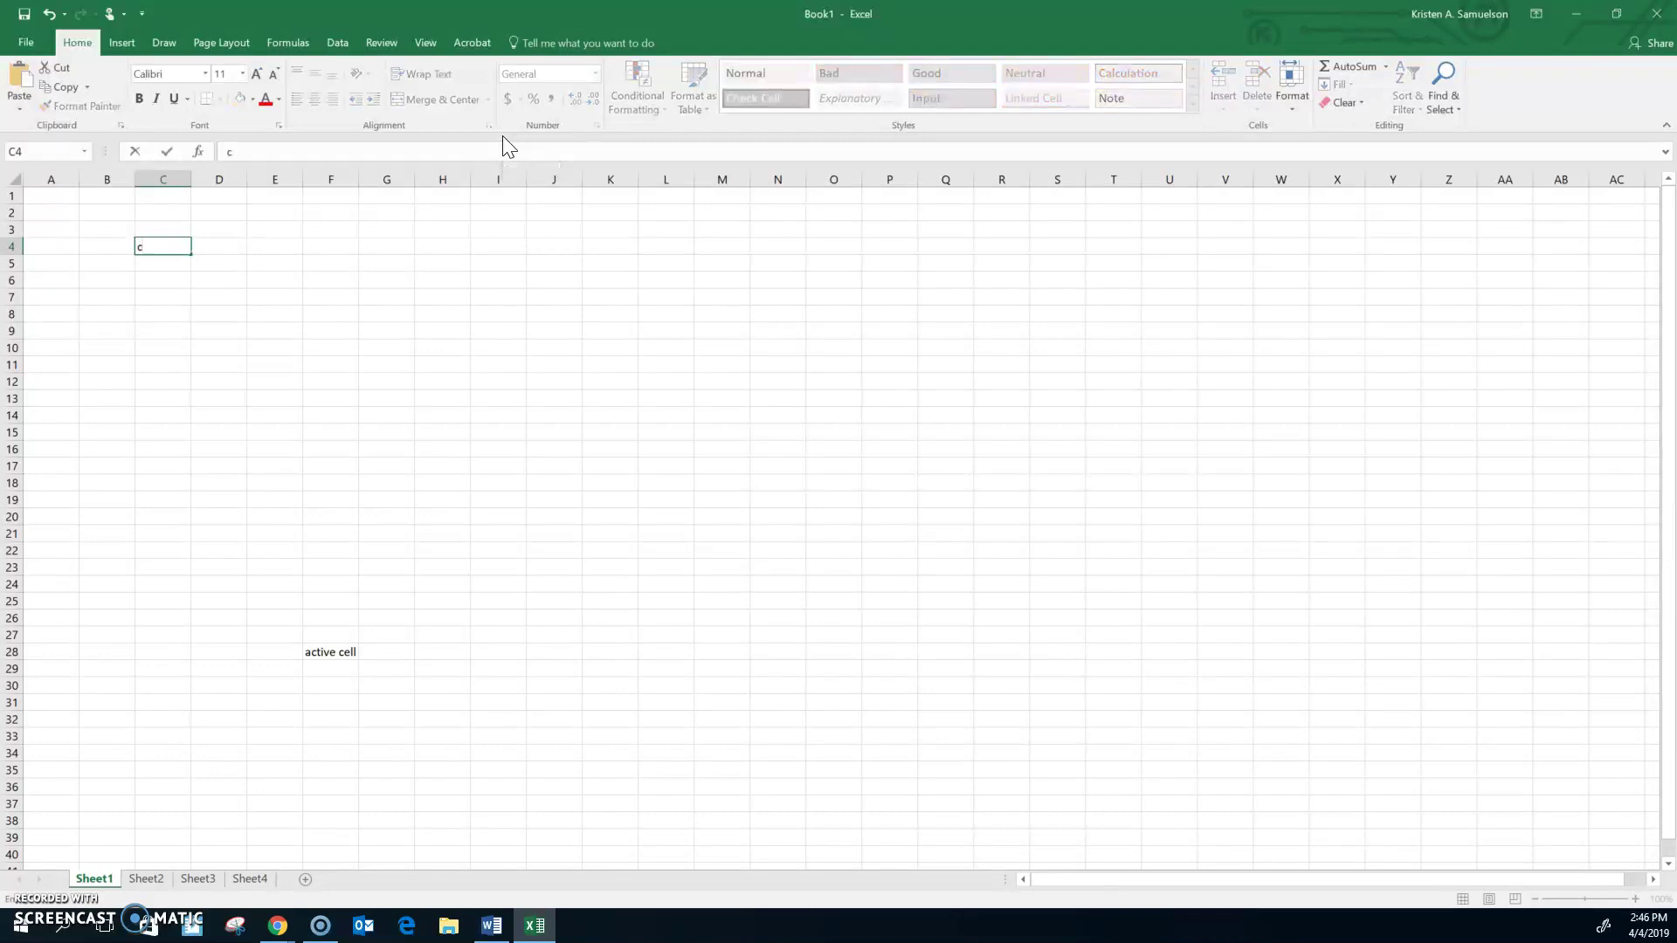
key(Right)
key(Right)
key(Right)
key(Right)
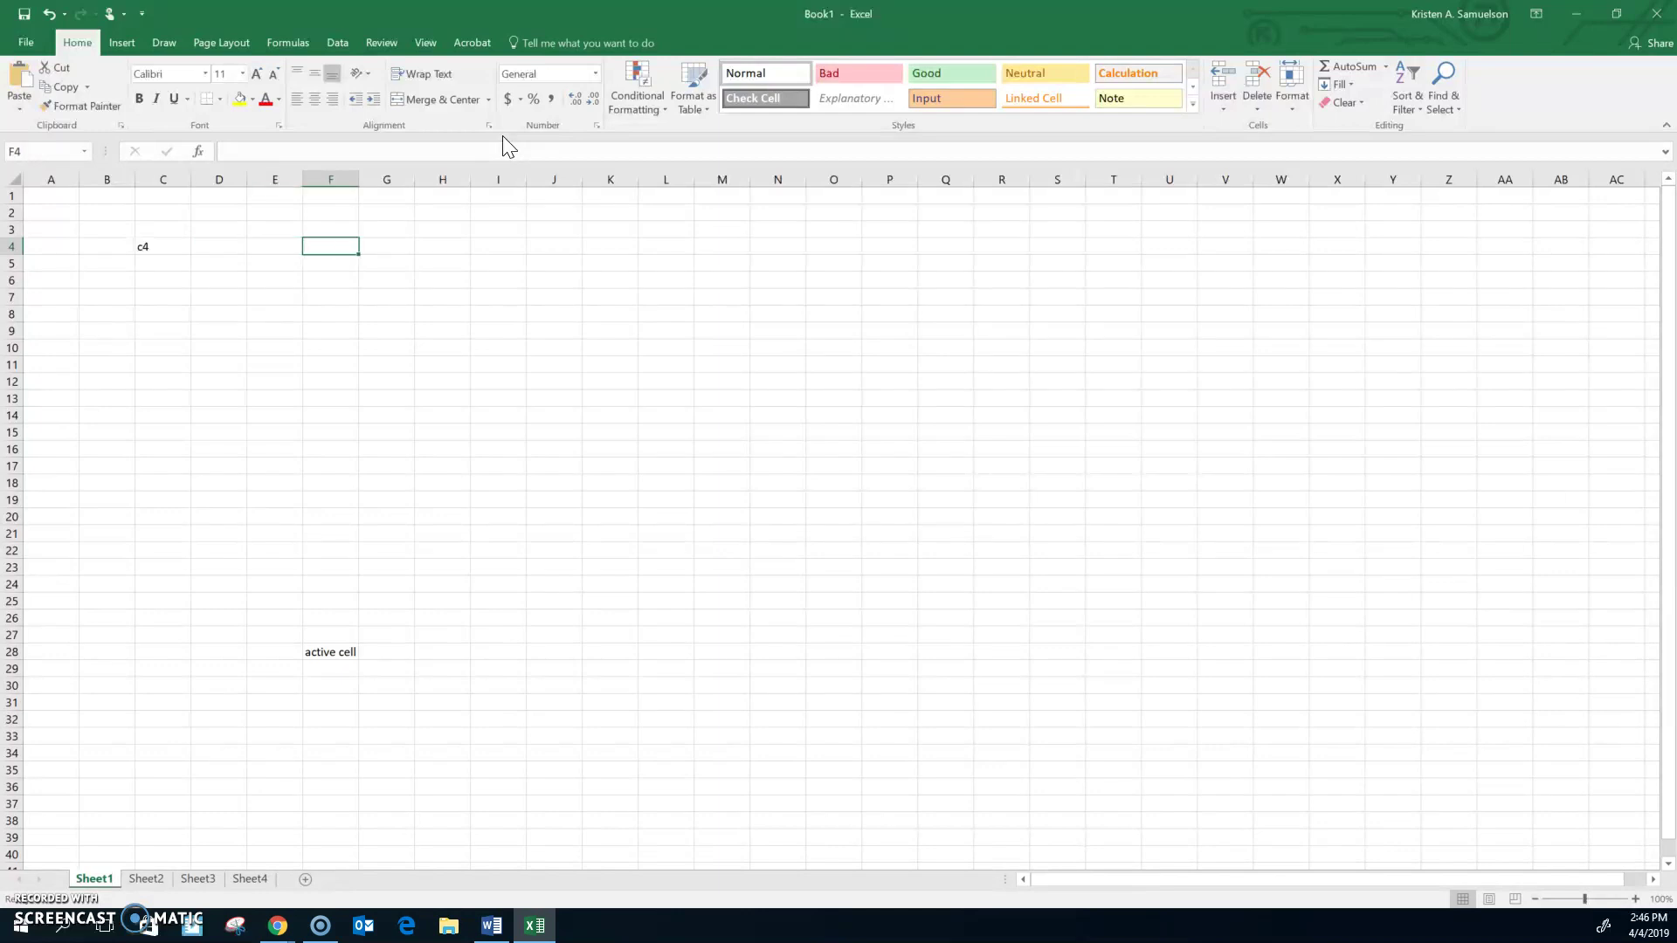
key(Return)
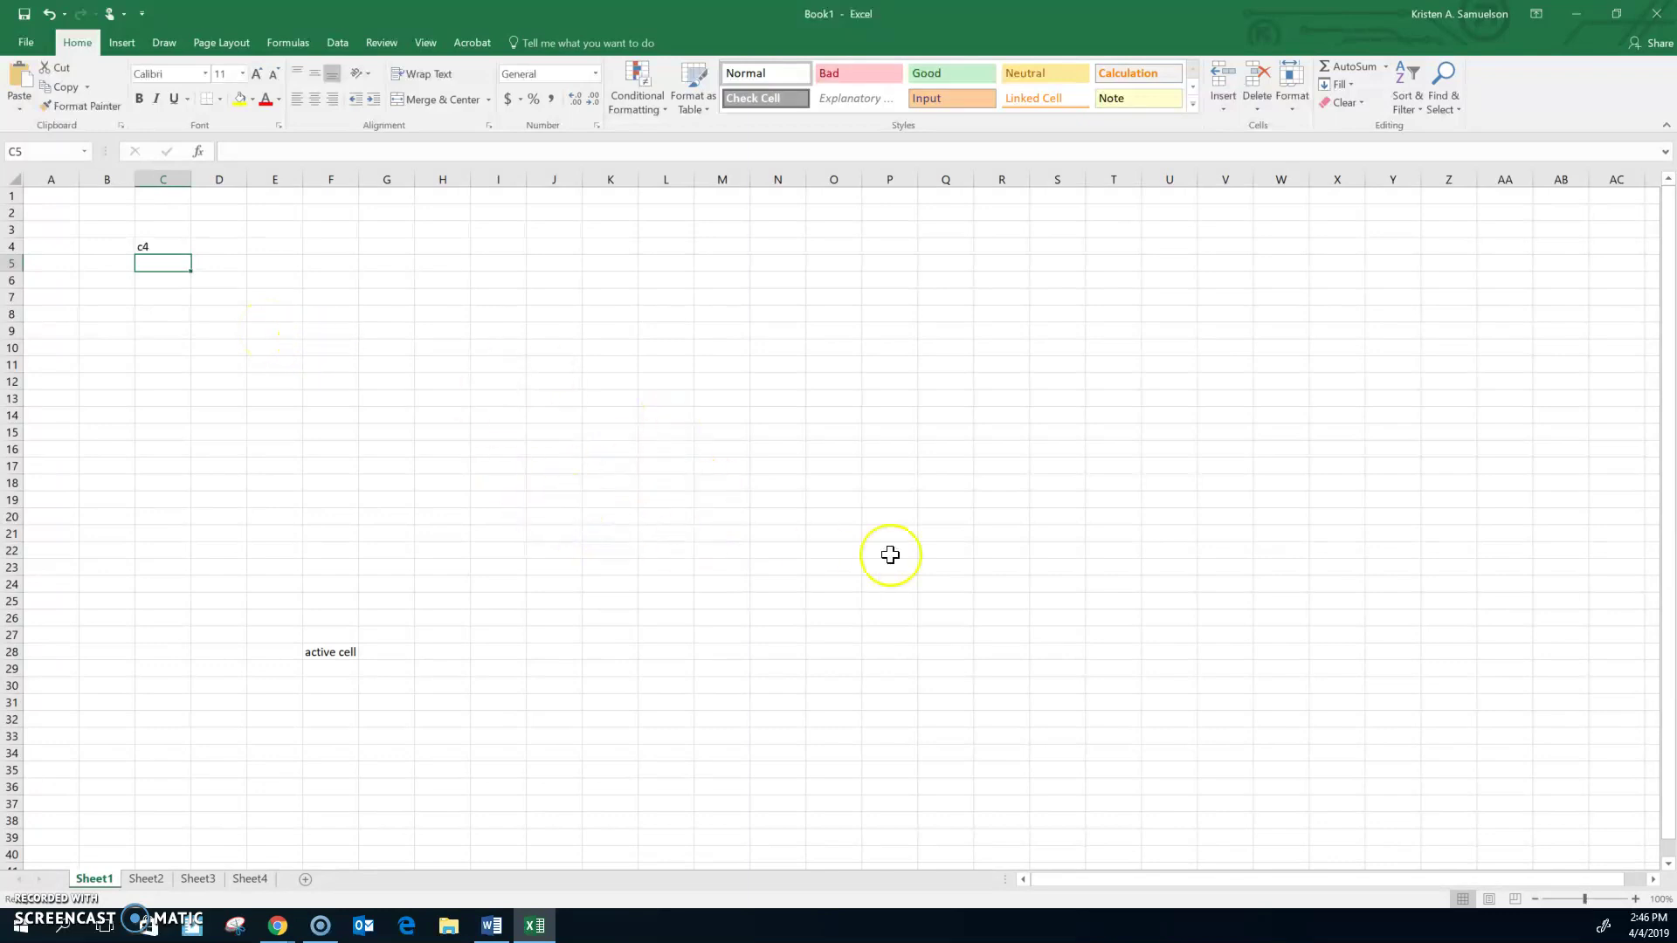
Select several scattered cells across Sheet1 directly, ending on M28.
click(514, 409)
click(868, 453)
click(831, 288)
click(452, 457)
click(728, 658)
click(725, 657)
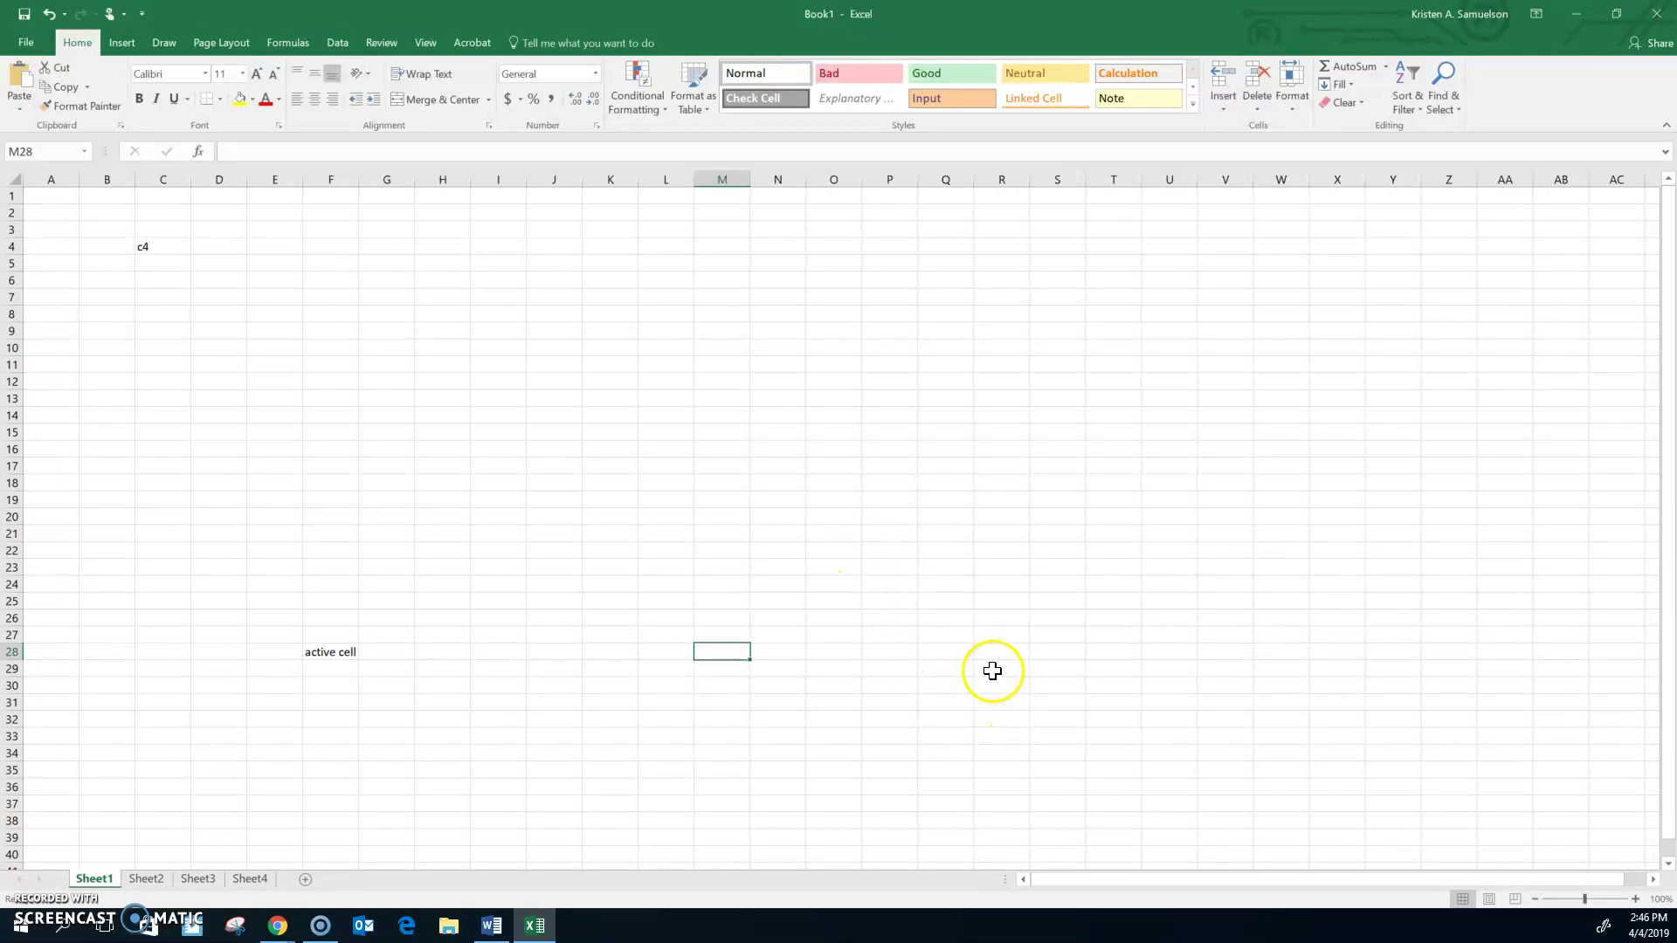
Clear the contents of the cells from B3 to F28 on Sheet1.
drag(345, 653, 102, 232)
key(Delete)
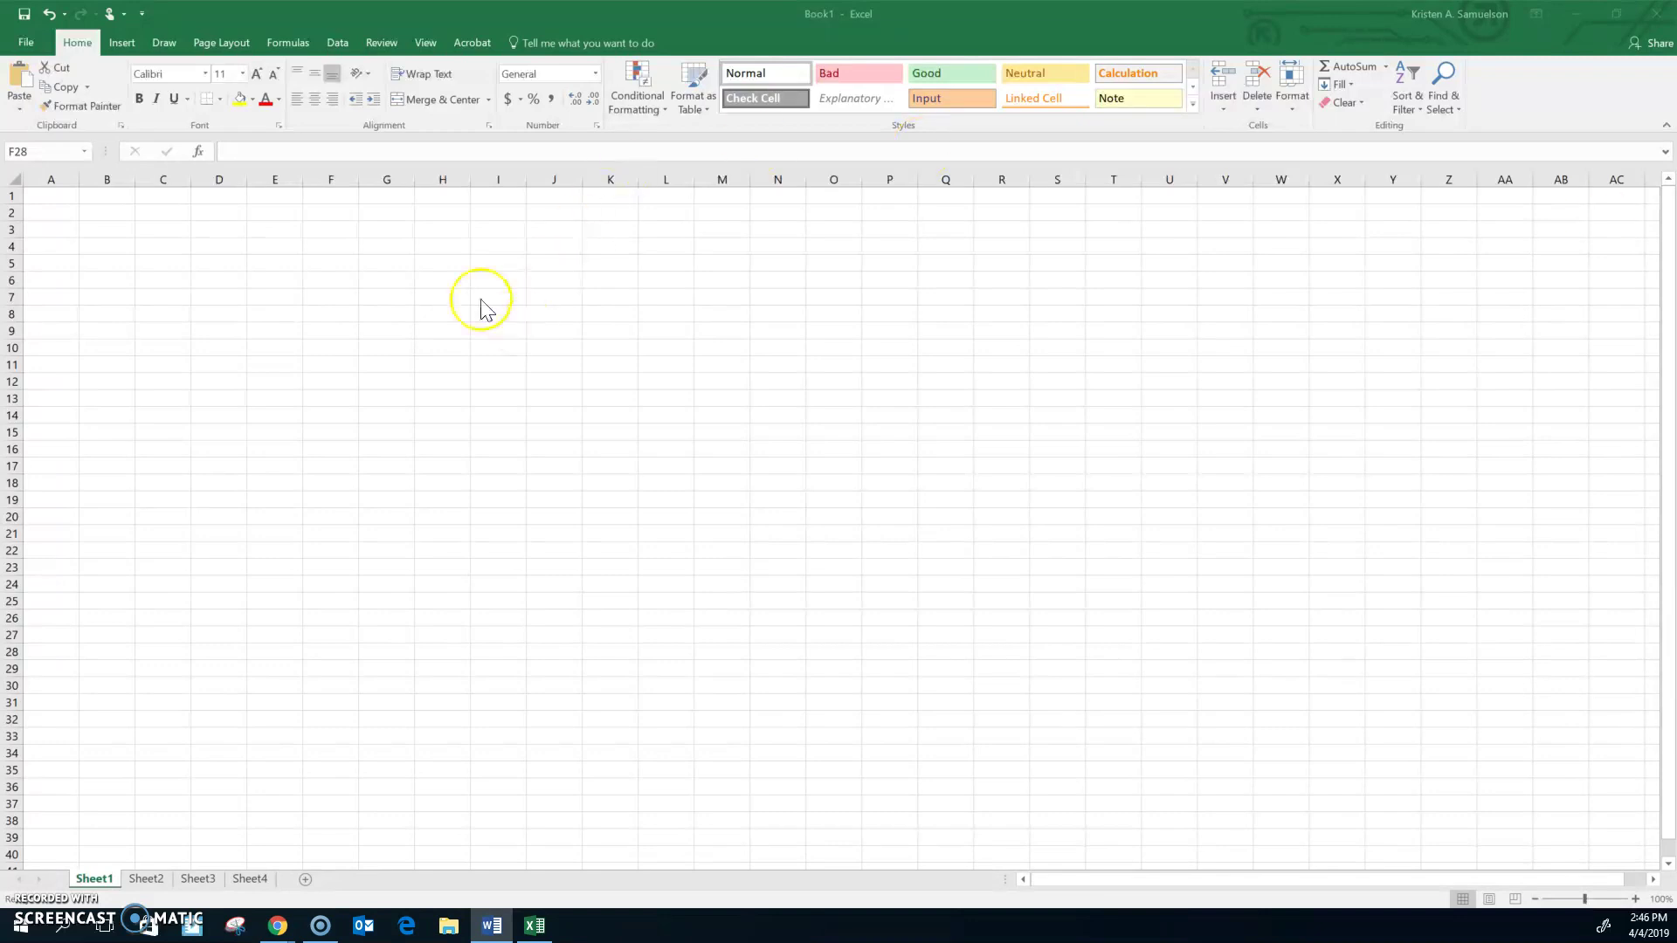
click(332, 285)
Insert the picture giphy.gif from the Pictures folder at cell J14 and select cell P10.
drag(558, 411, 559, 400)
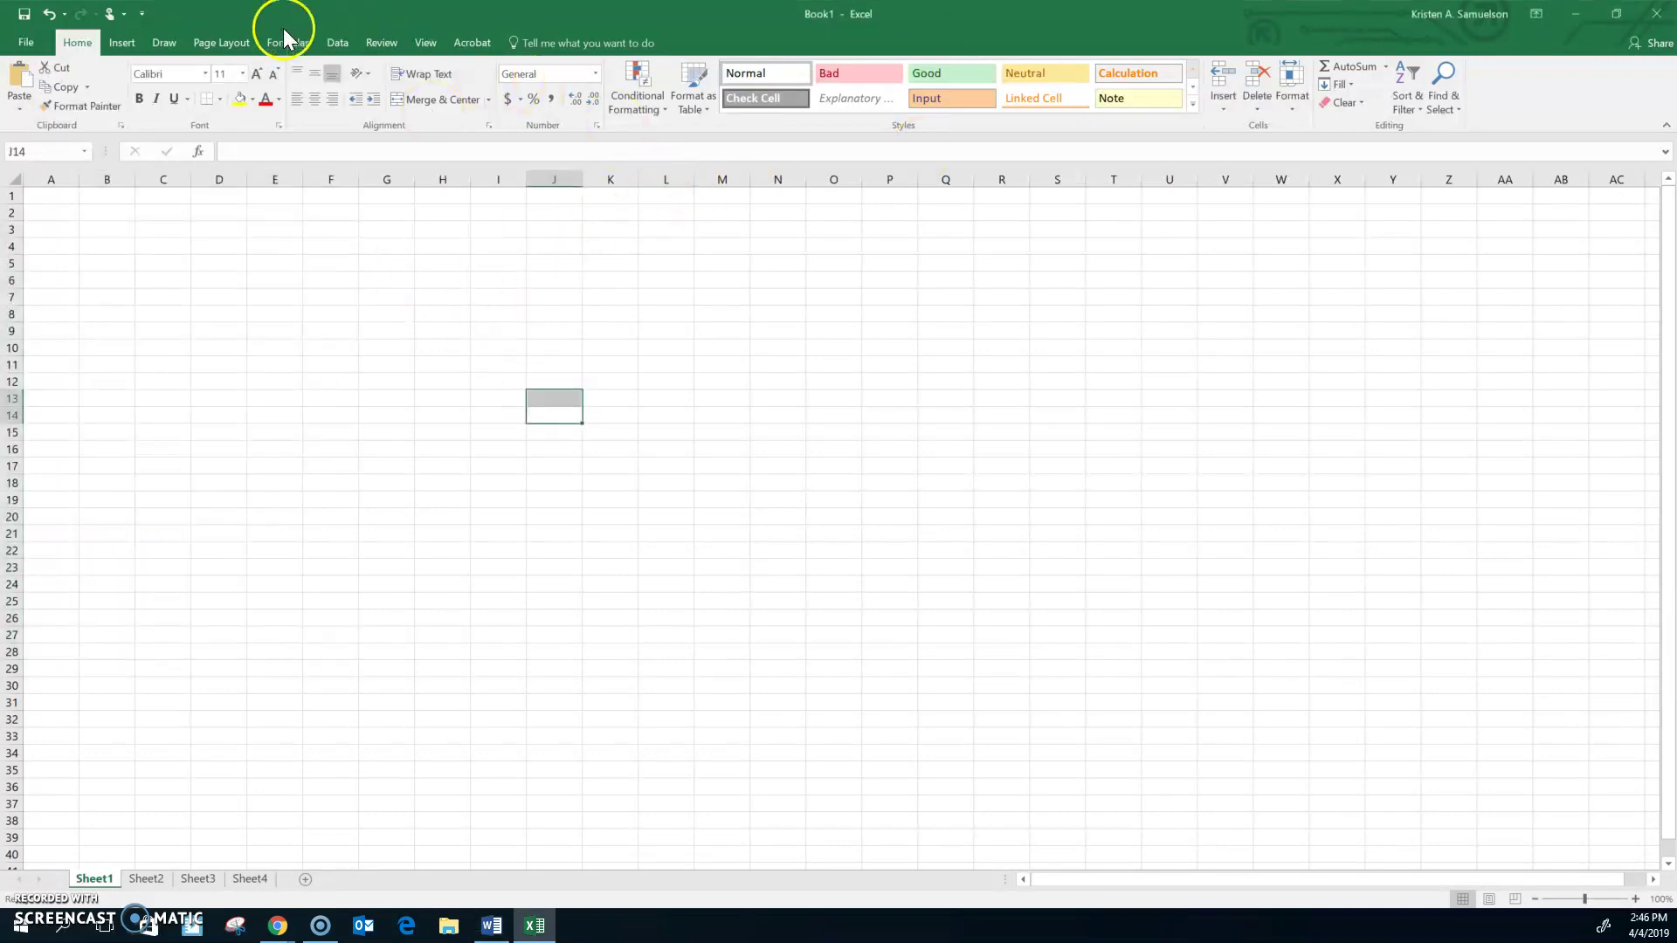
click(122, 43)
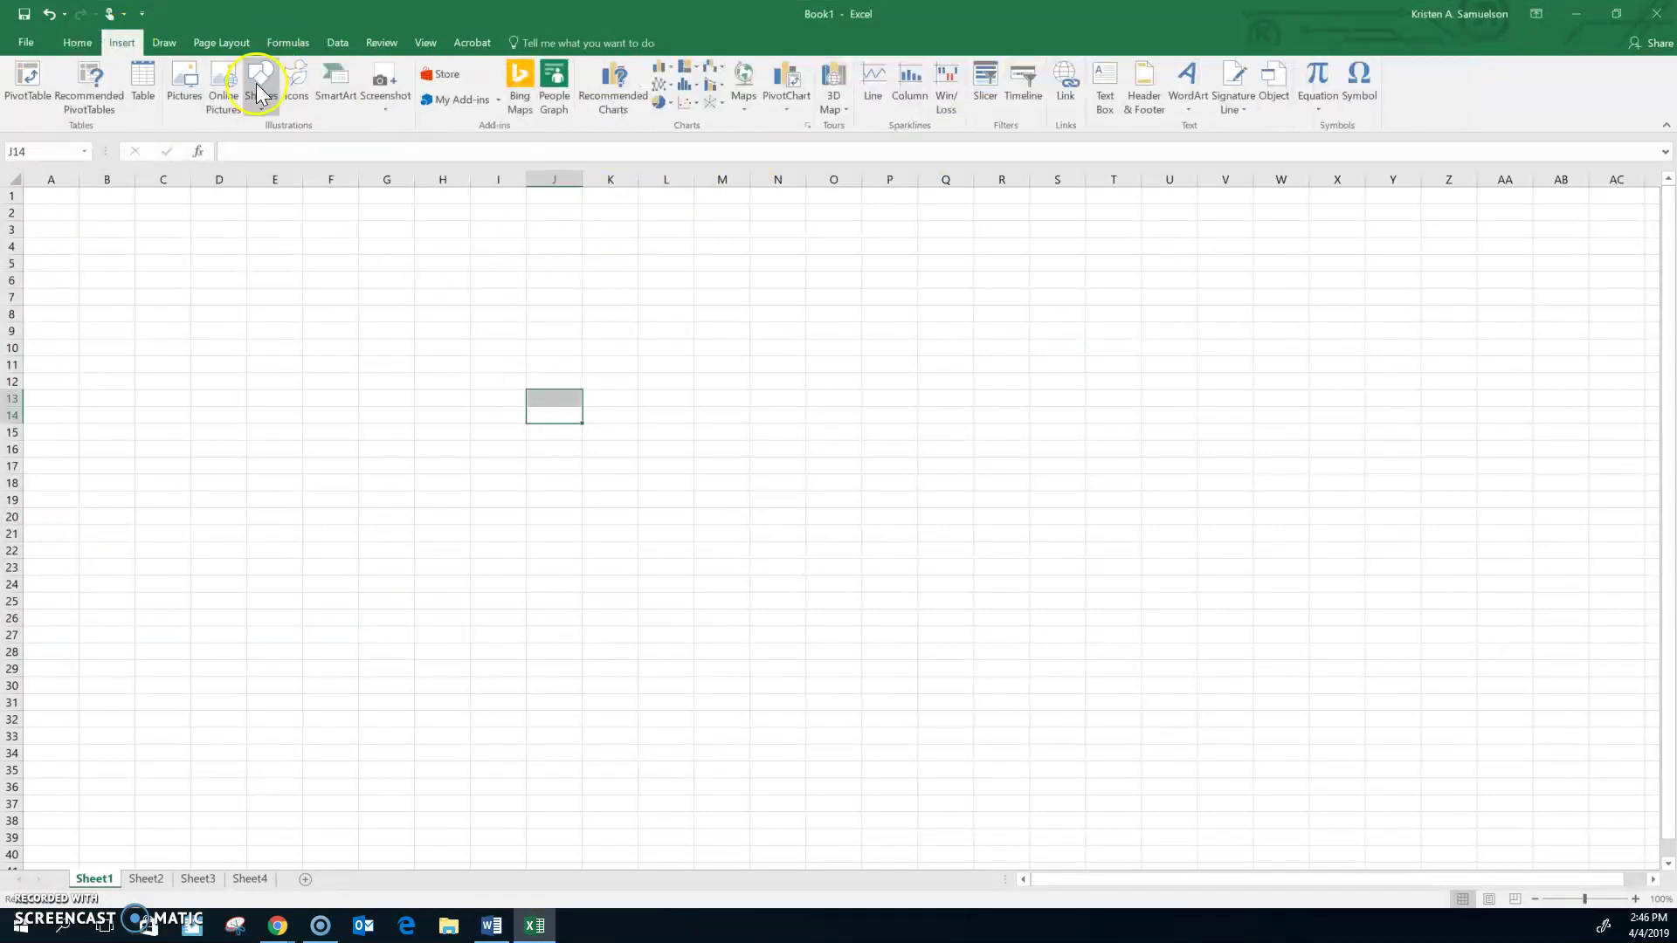
click(191, 106)
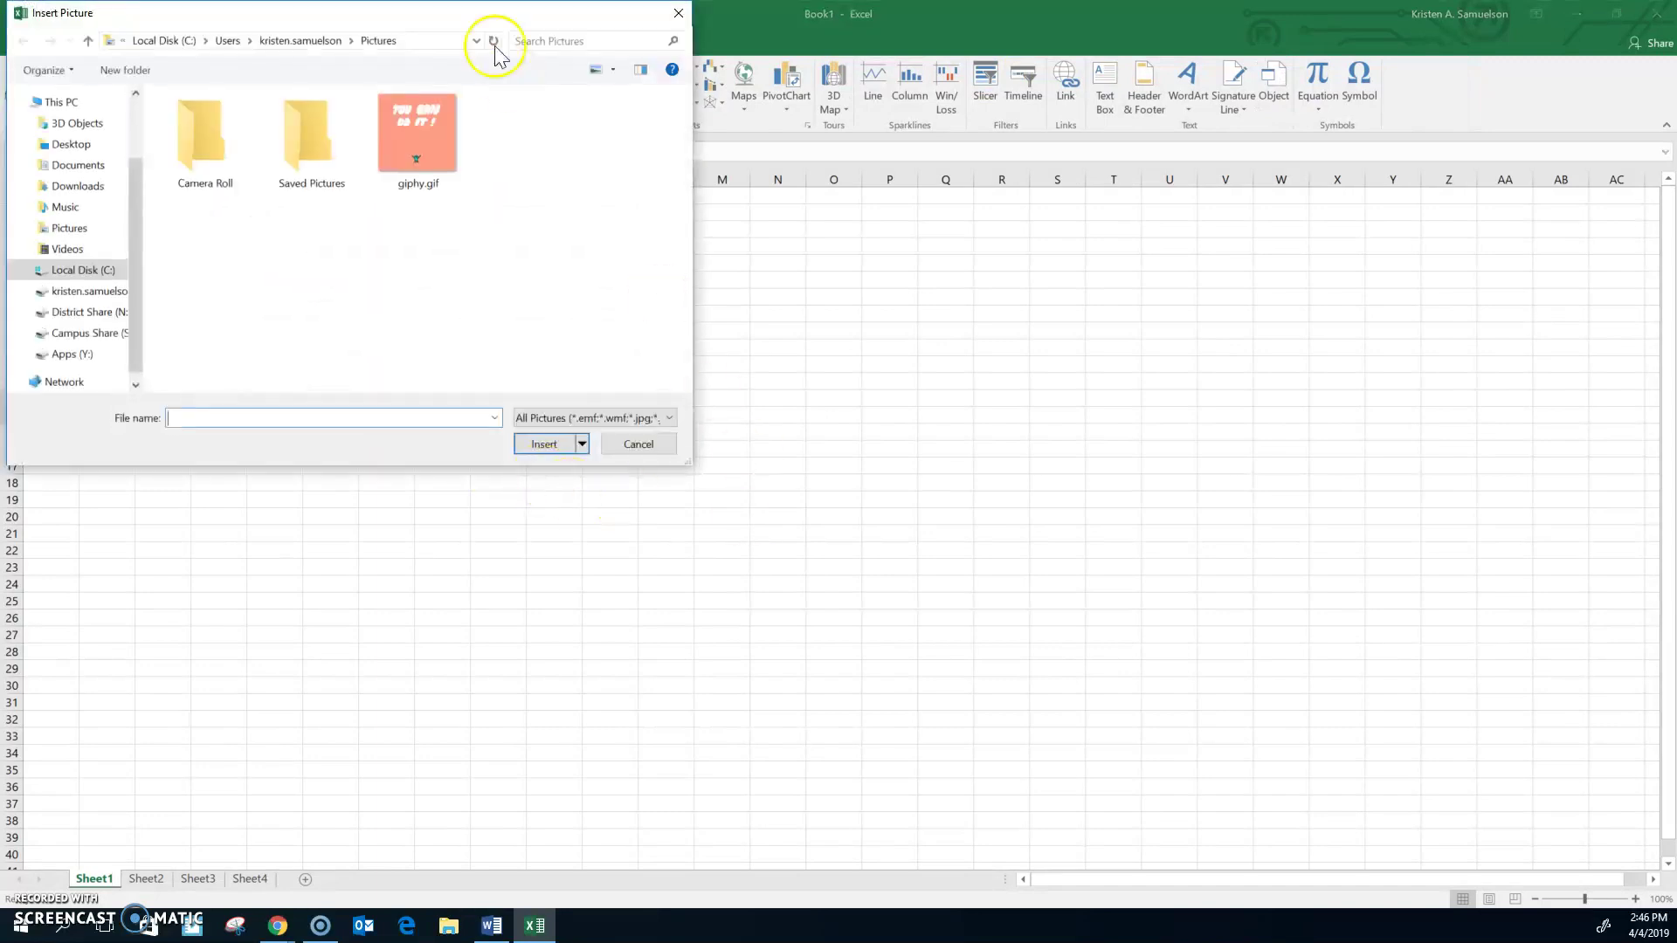
double_click(426, 184)
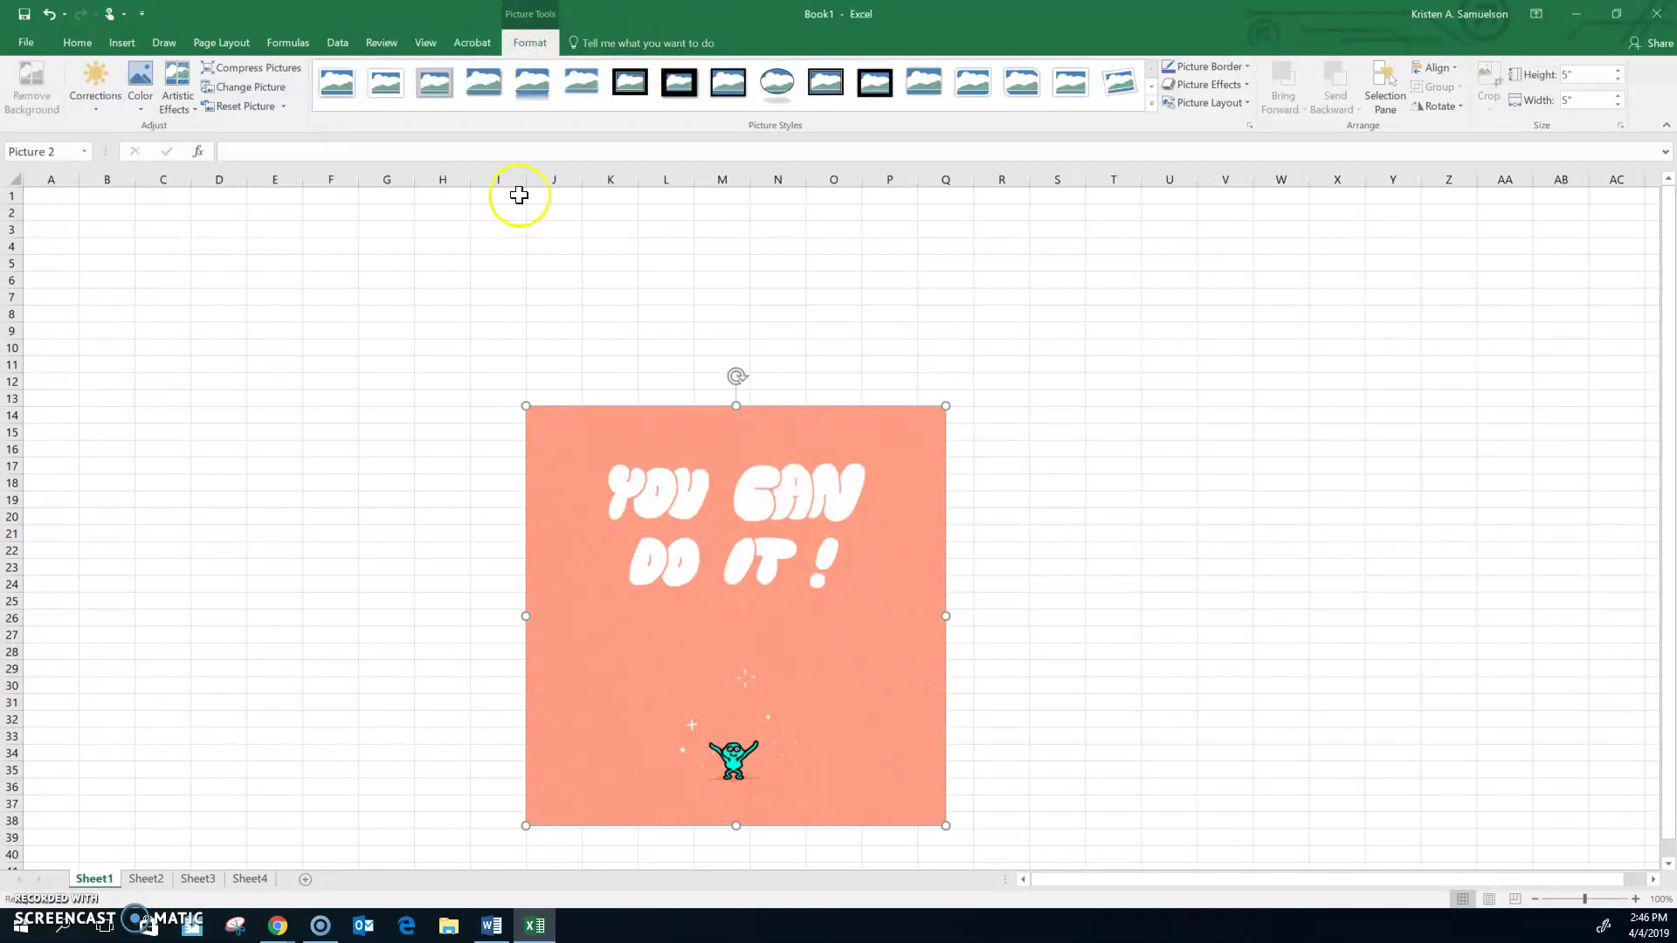
click(895, 345)
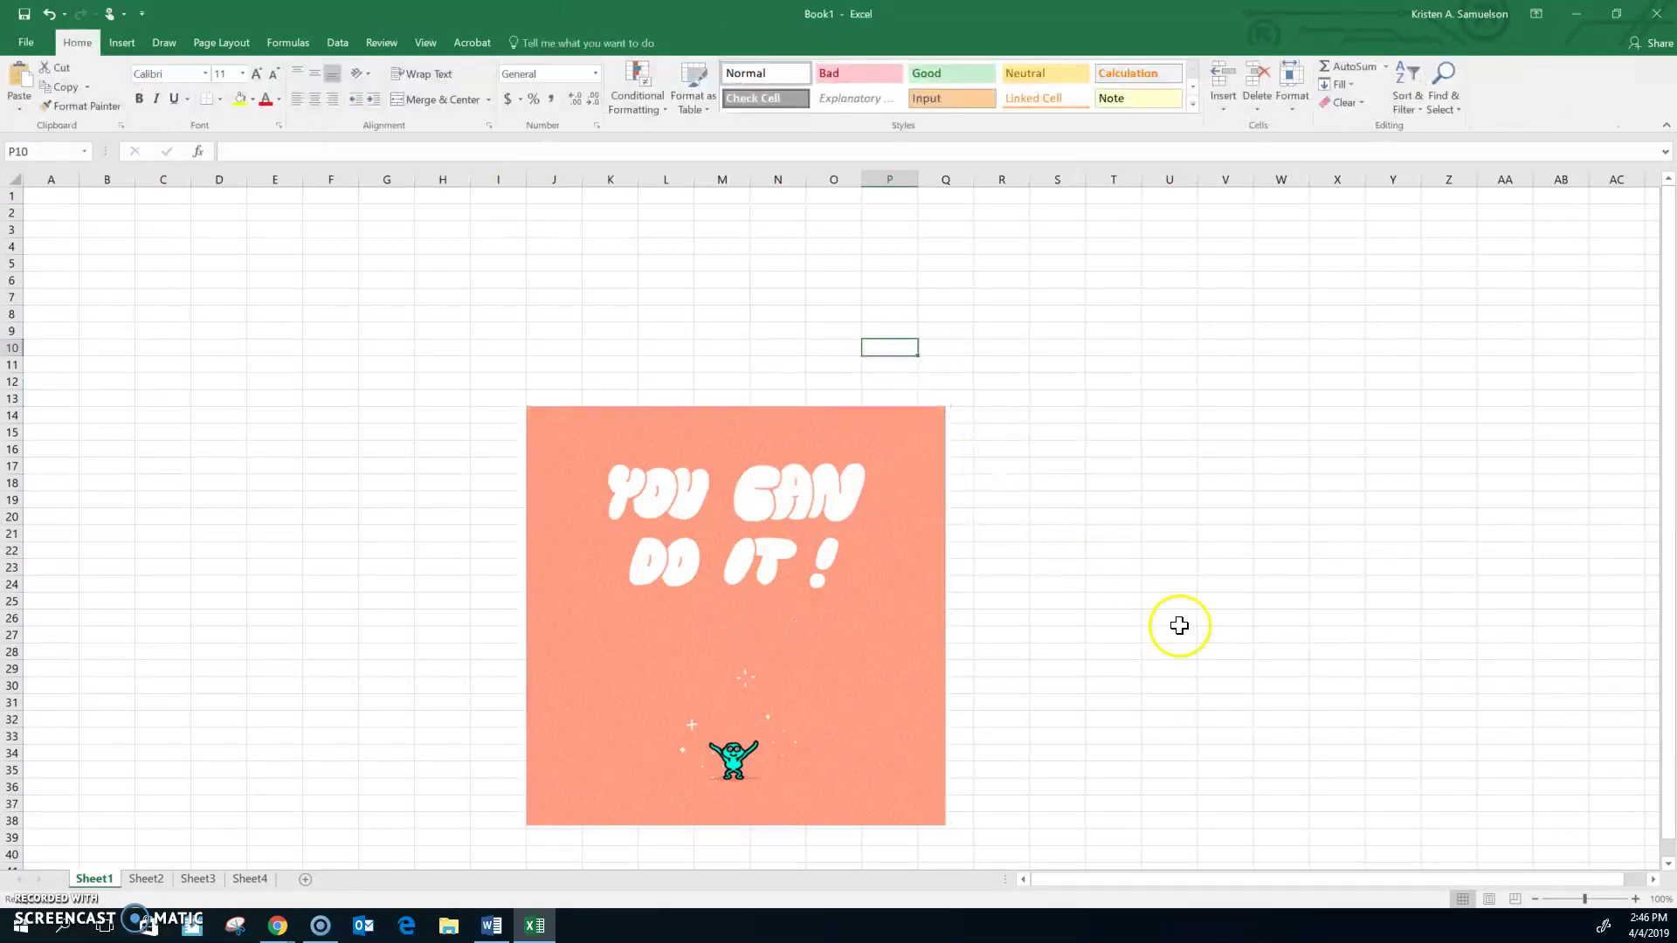
Delete the inserted "You can do it!" picture from Sheet1.
click(727, 594)
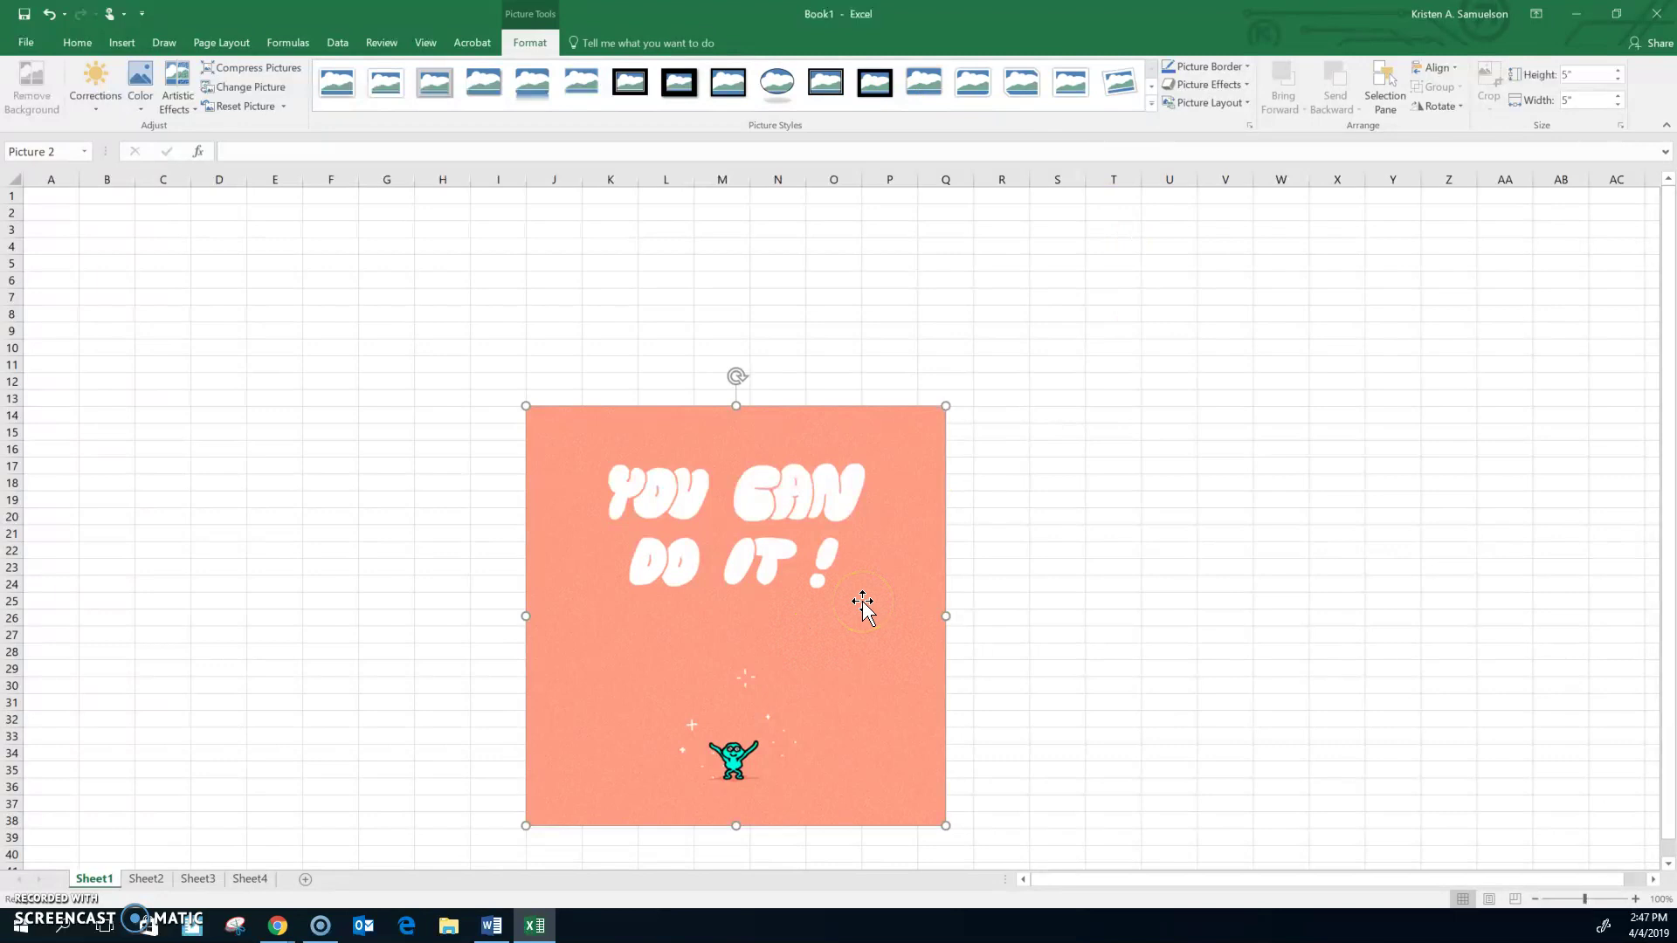
key(Delete)
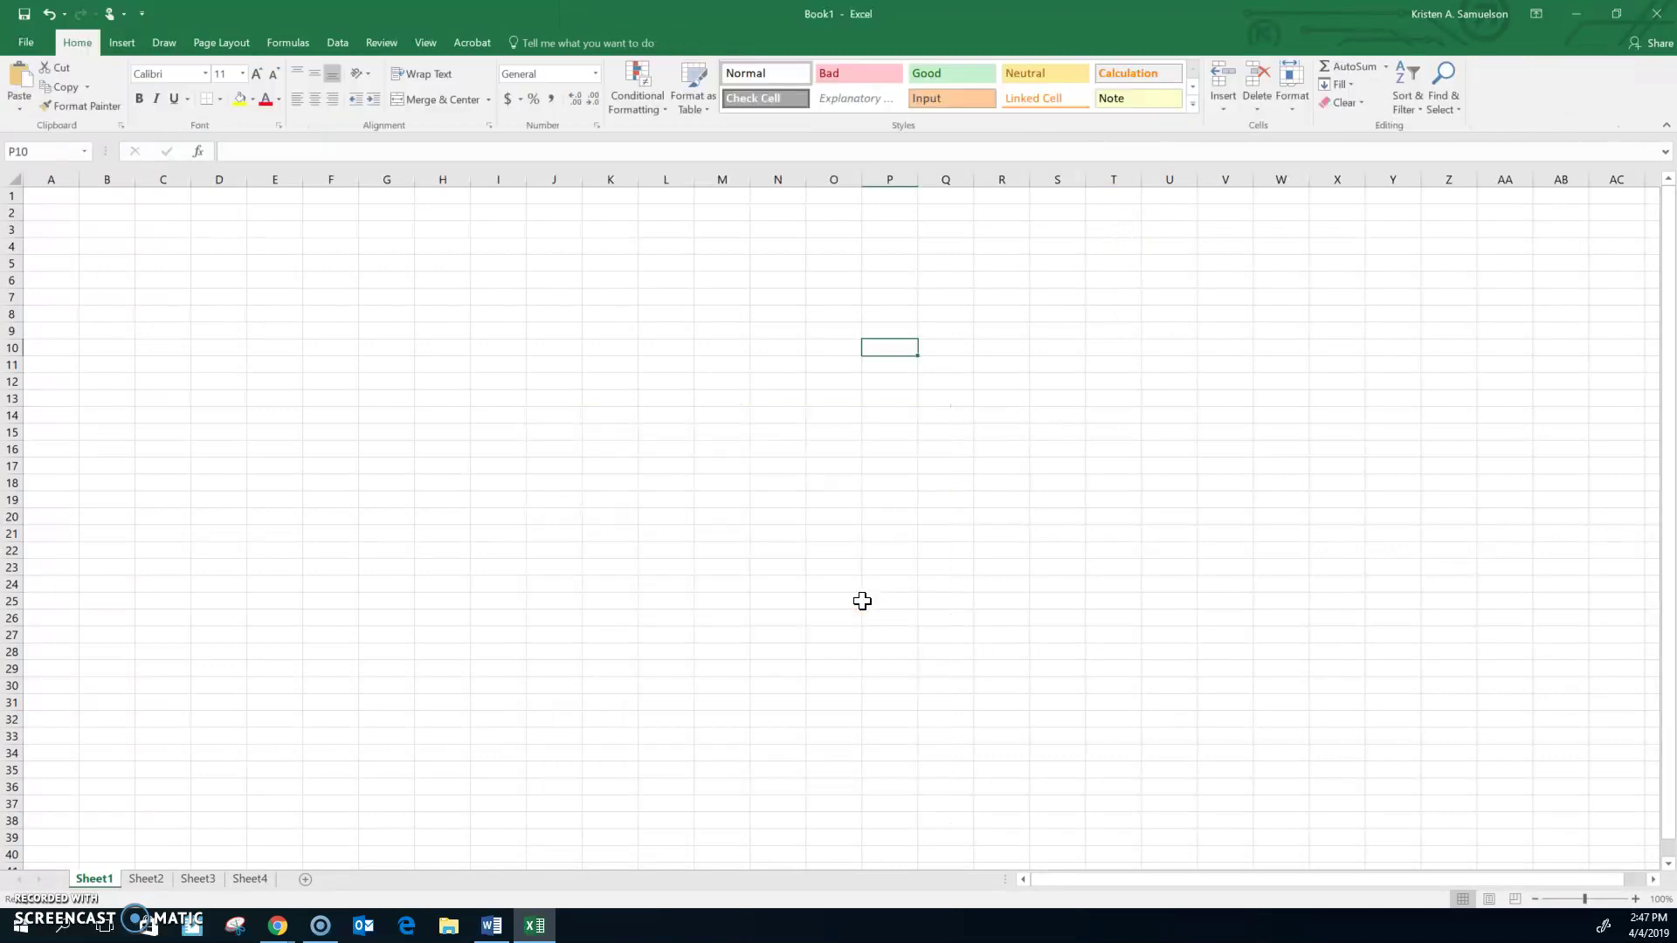
key(alt+Tab)
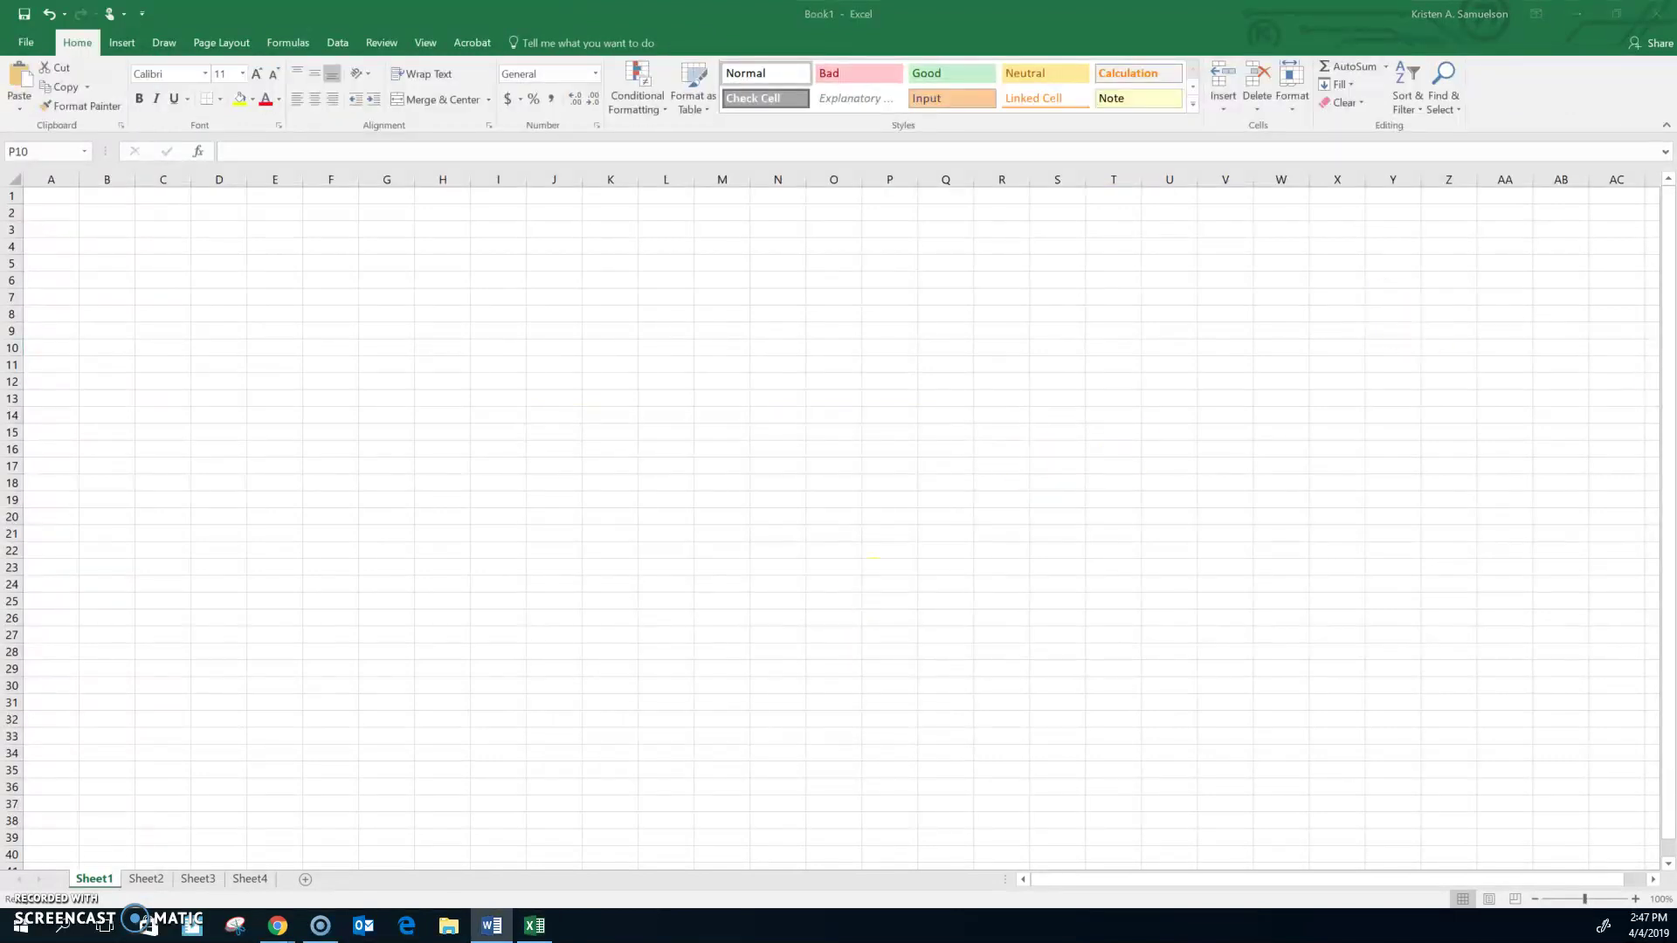
click(379, 405)
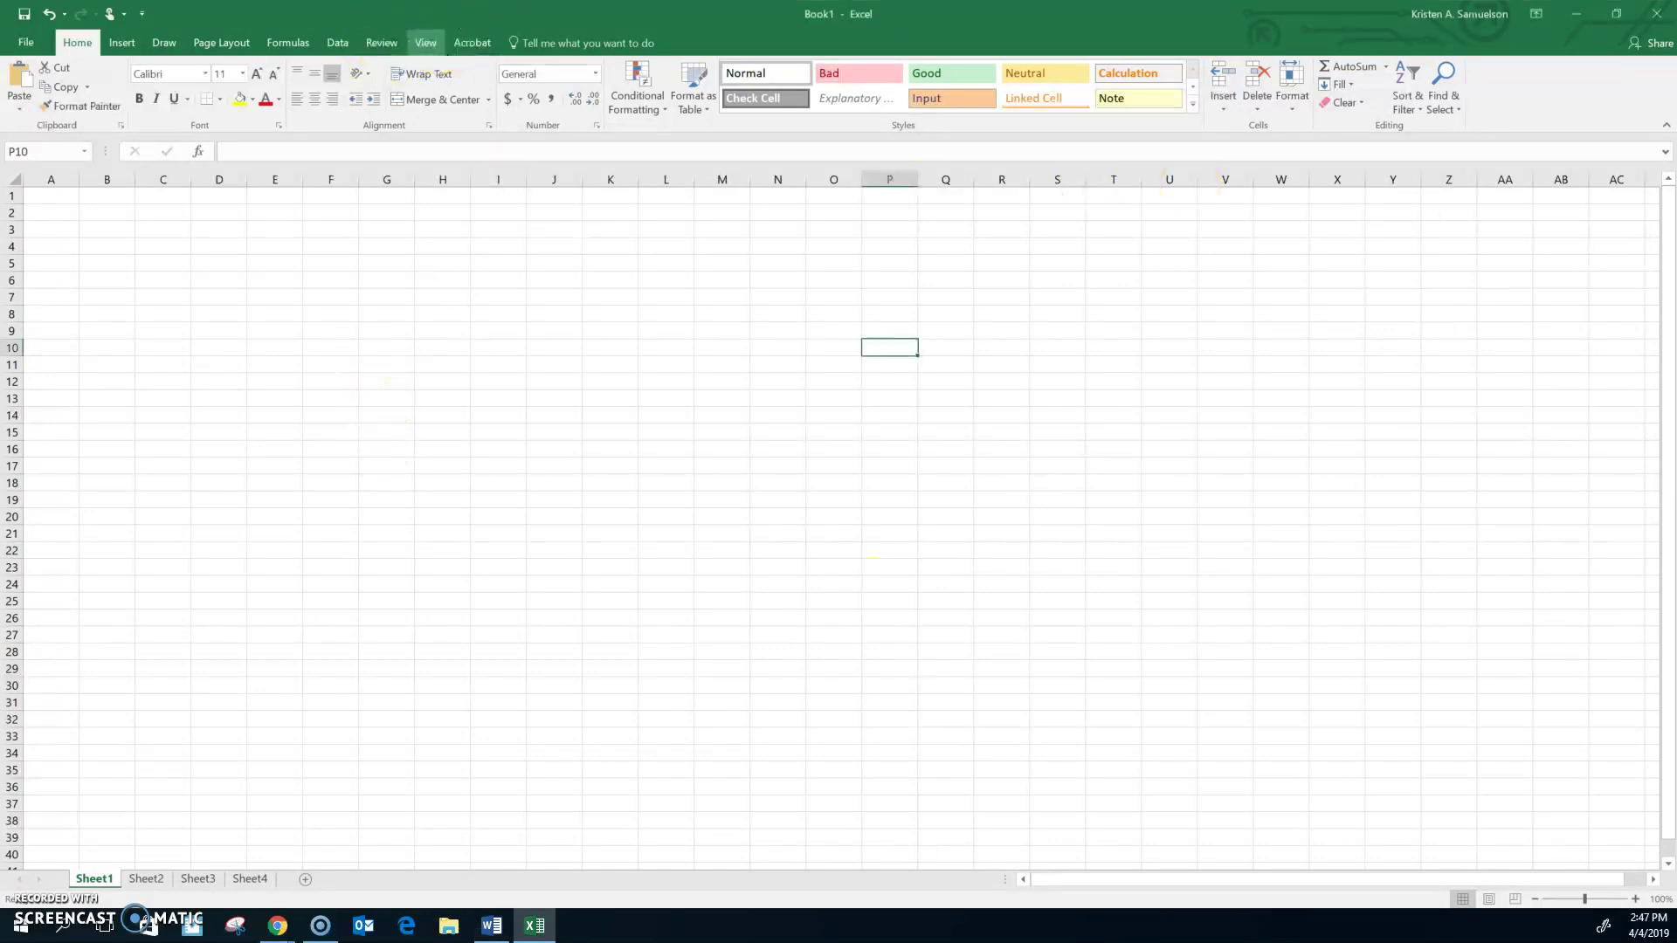
Enter Monday, Tuesday and Wednesday in cells A1 to A3 of Sheet1.
click(425, 42)
click(256, 362)
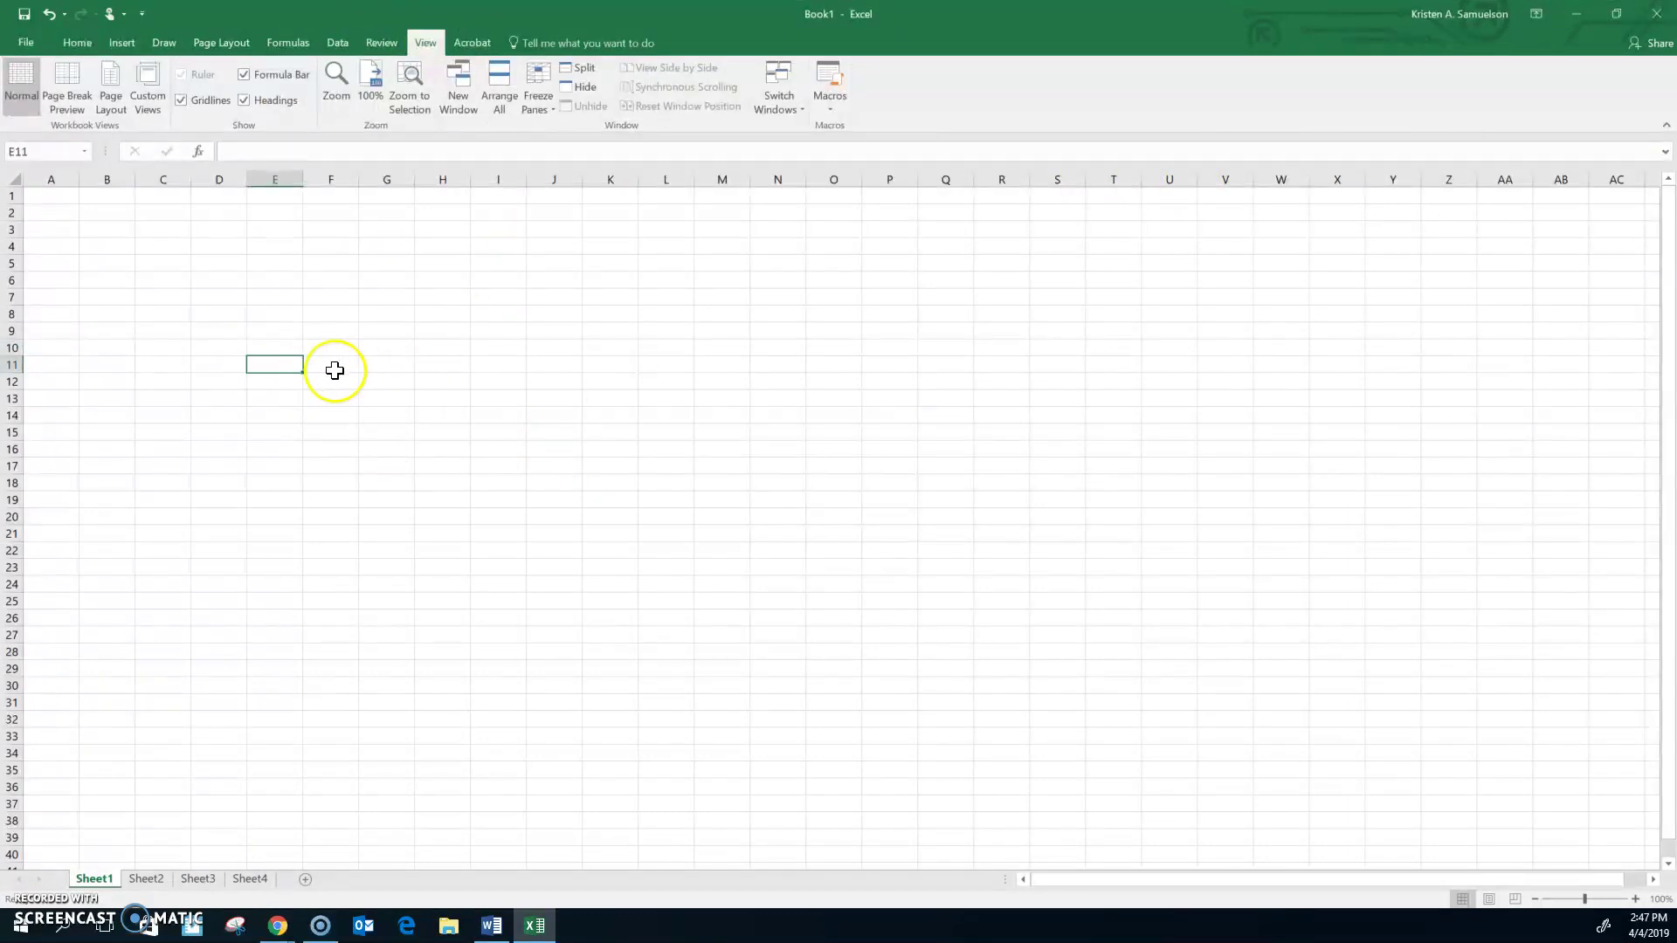
click(49, 199)
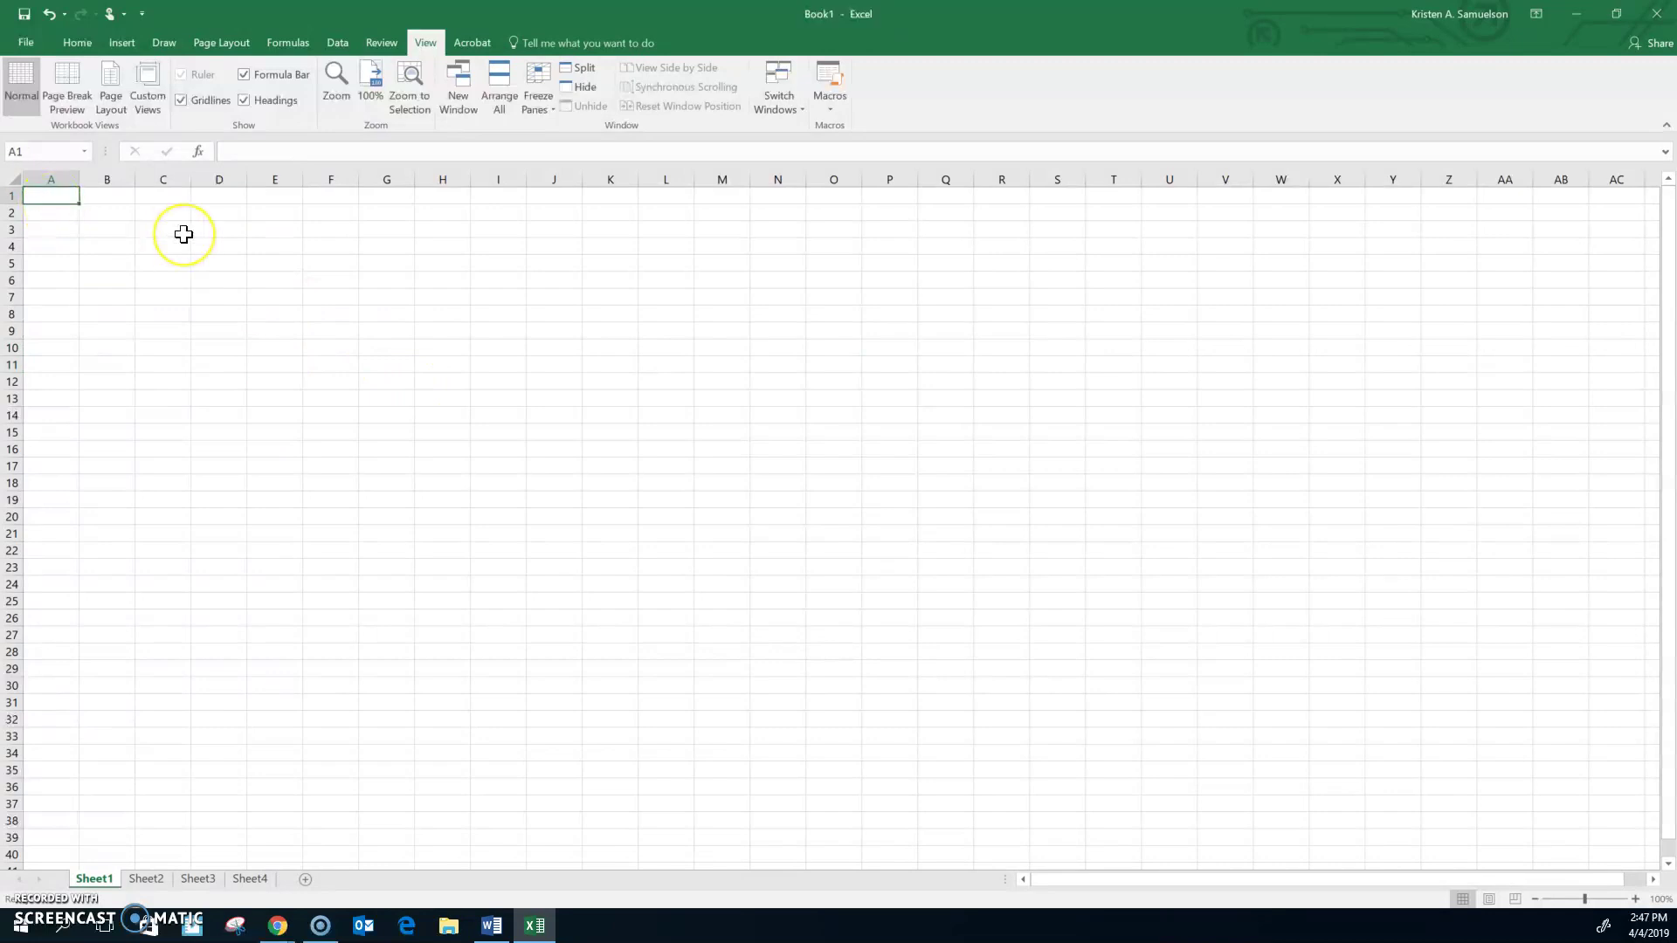
text(Monday)
key(Return)
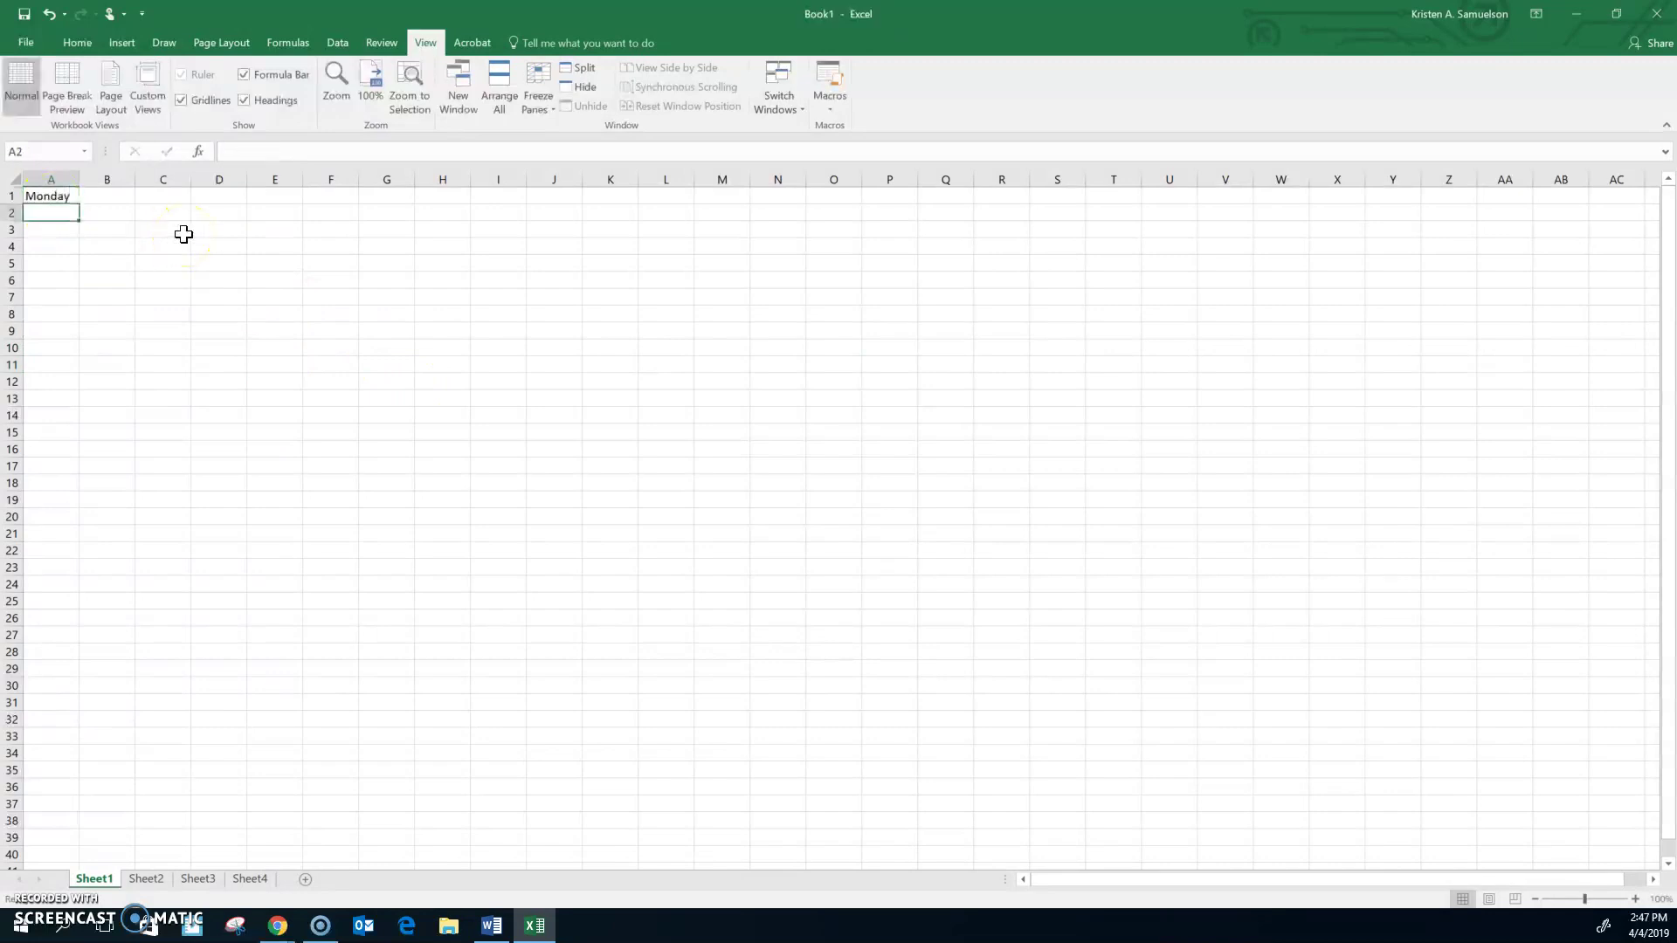
text(Tuesday)
key(Return)
text(Wedness)
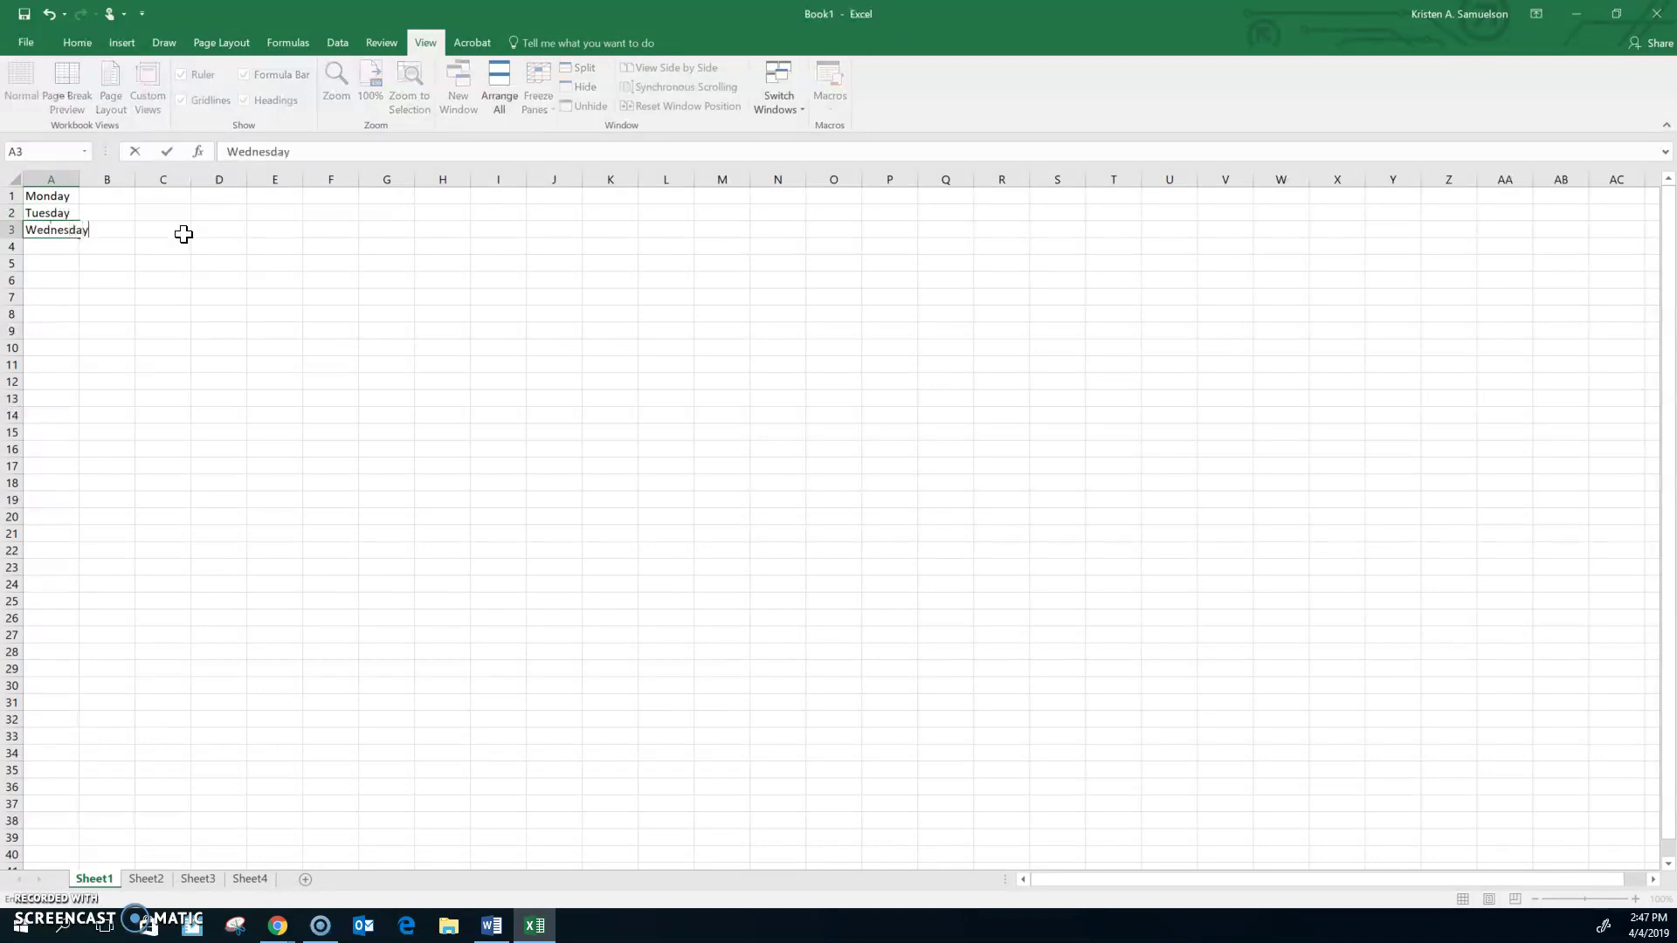
key(Return)
Extend the weekday series in column A down to Sunday in A7 and autofit the column's width.
drag(44, 197, 75, 311)
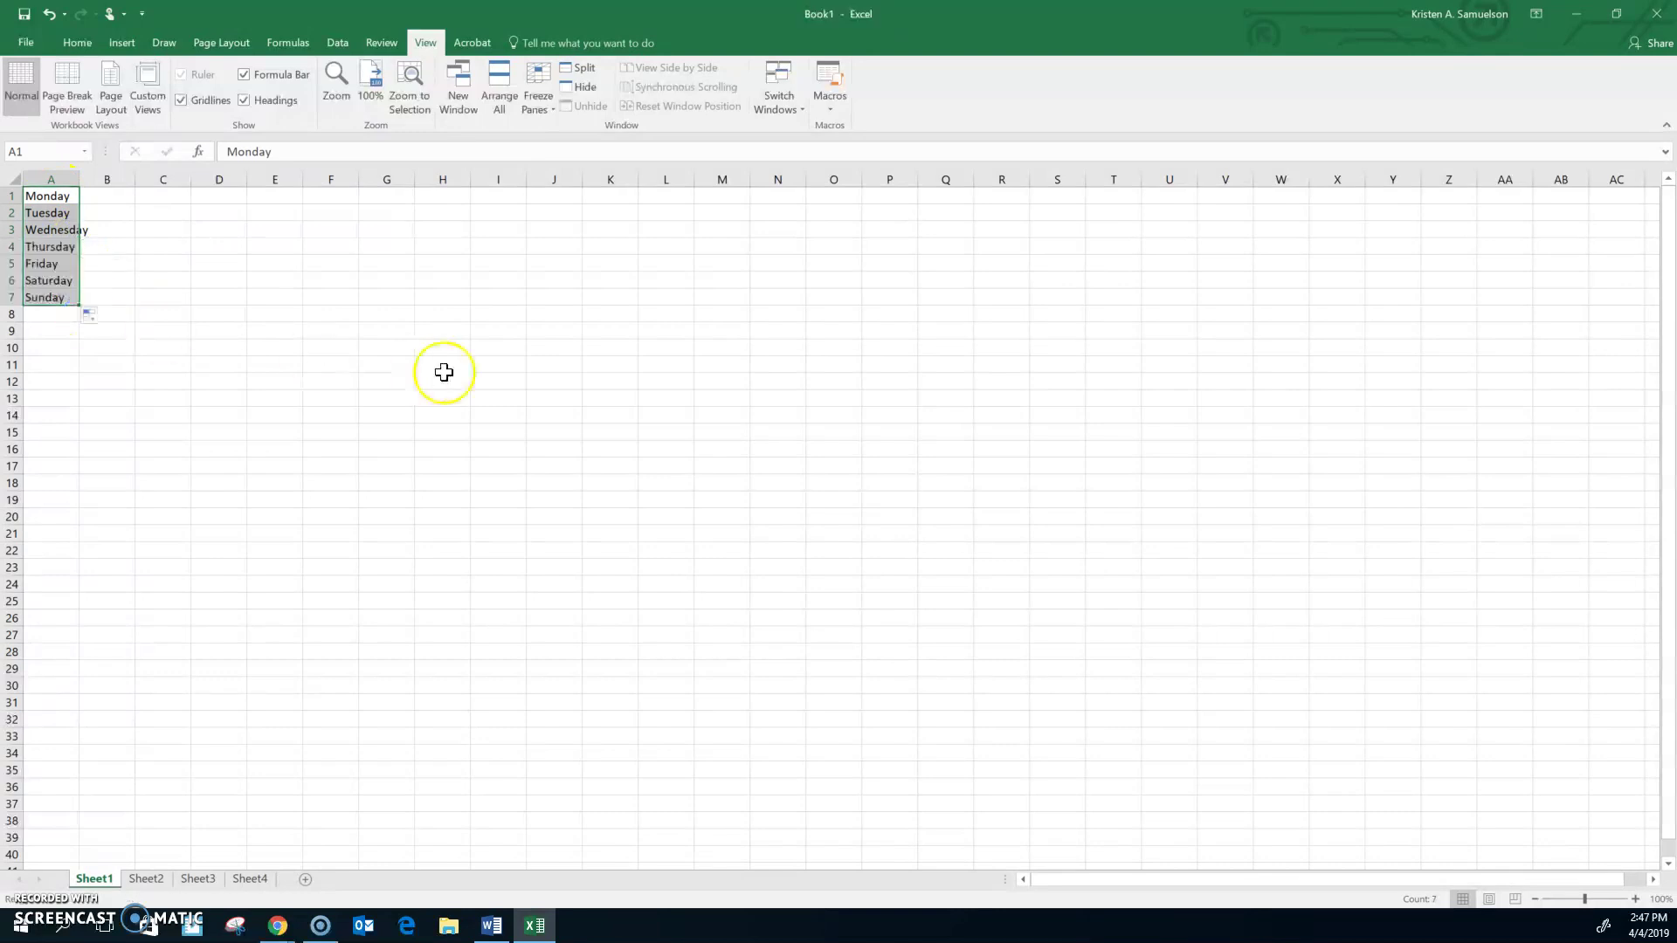
click(264, 302)
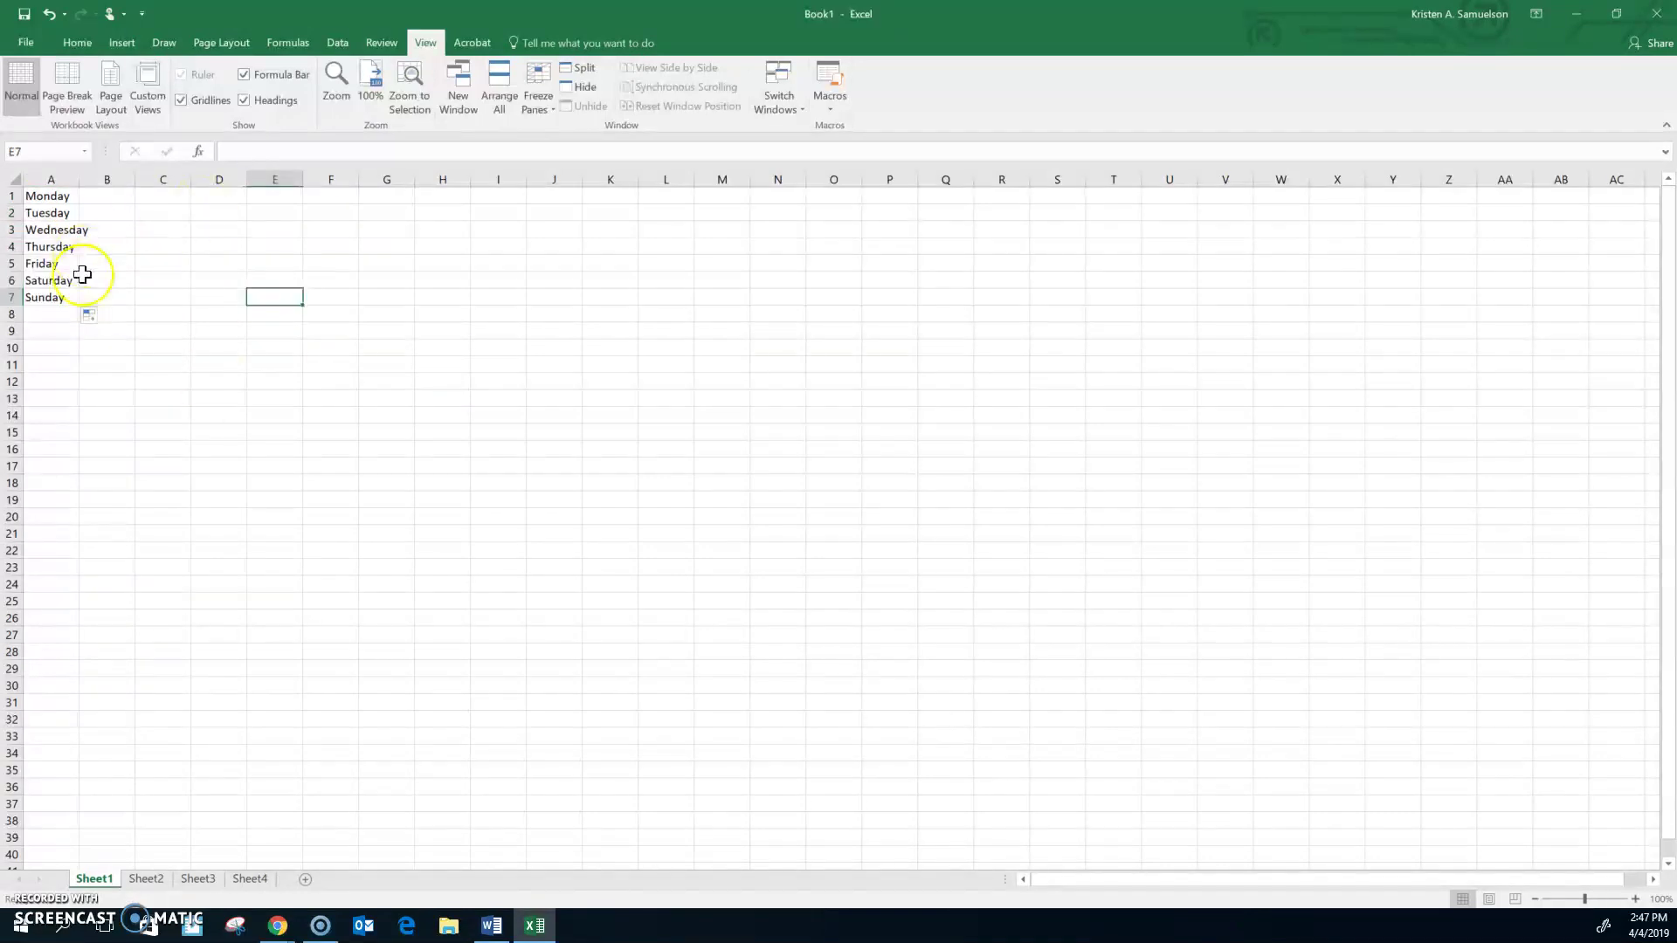
double_click(78, 183)
Freeze the first column of Sheet1, which holds the weekday names.
click(53, 180)
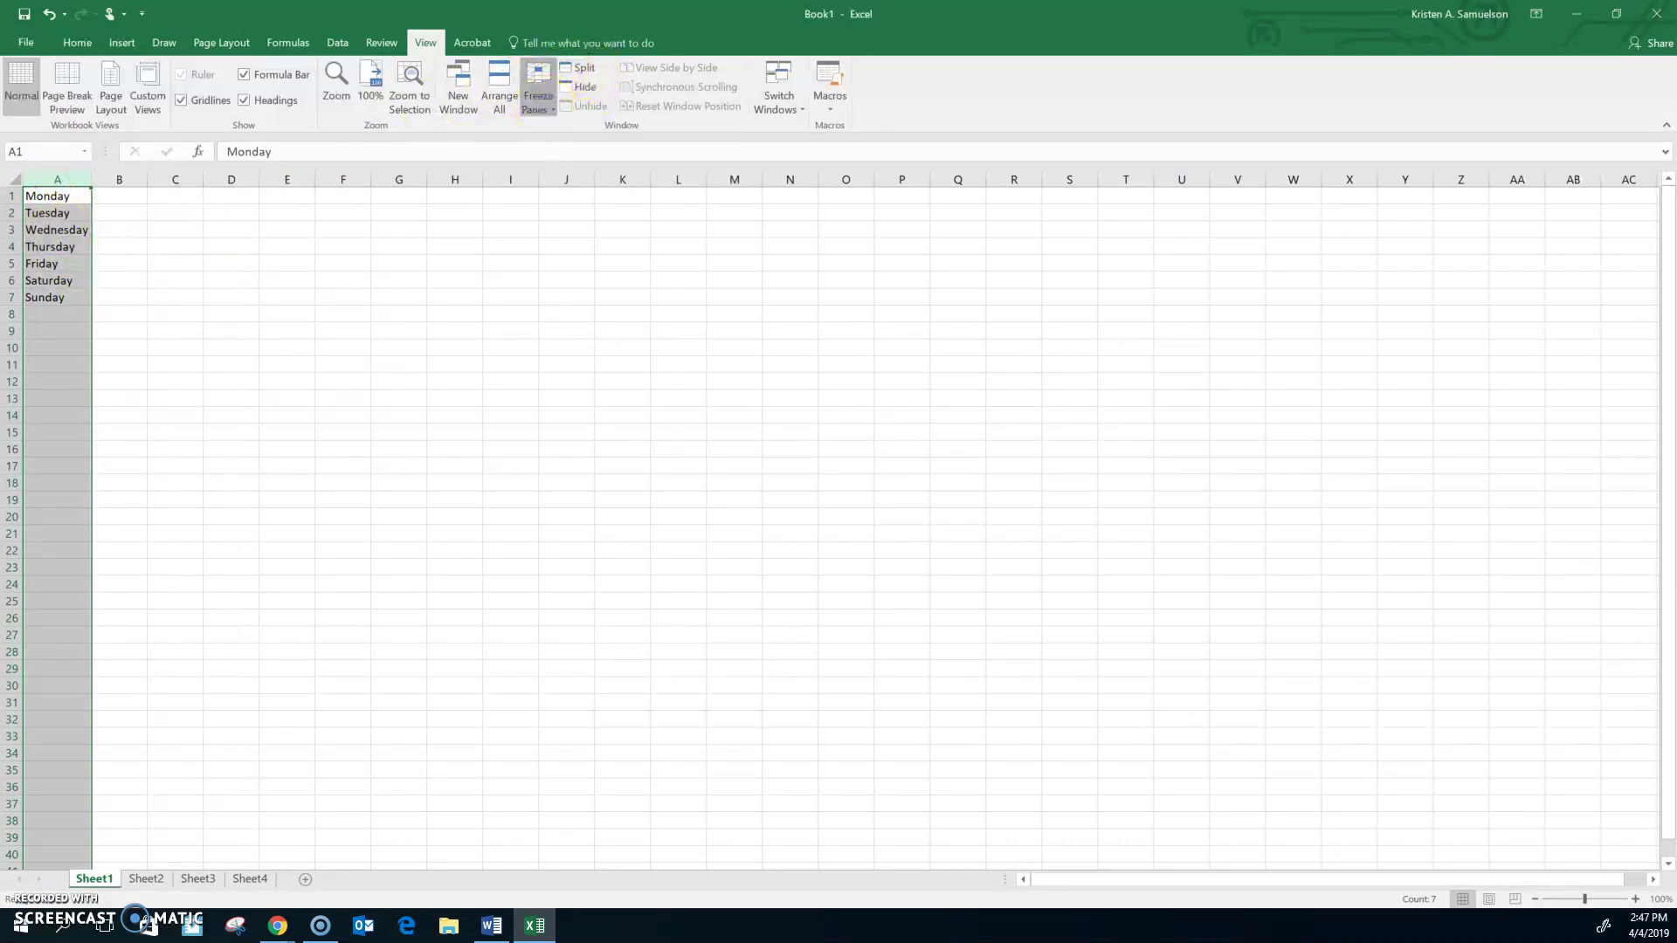
click(542, 103)
click(589, 236)
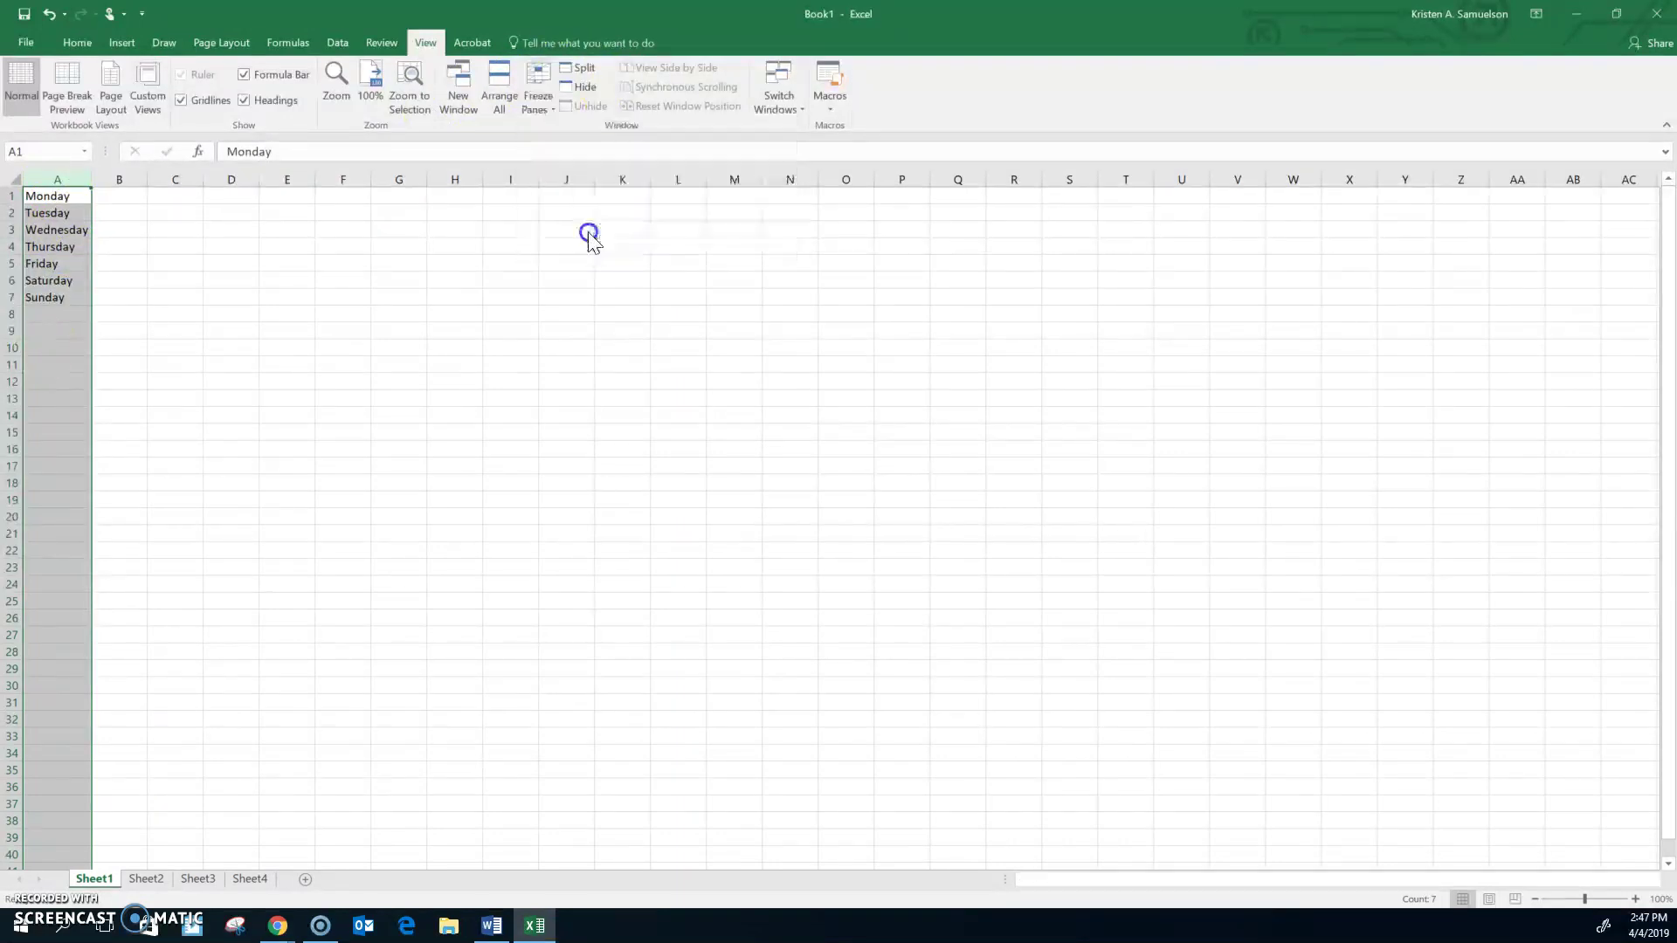
Enter the sample text "lkjadsflkdsf" in B2, "asfd" in B4, "asdf" in B5 and "]sadfpij sadfjkasd" in B6.
click(122, 213)
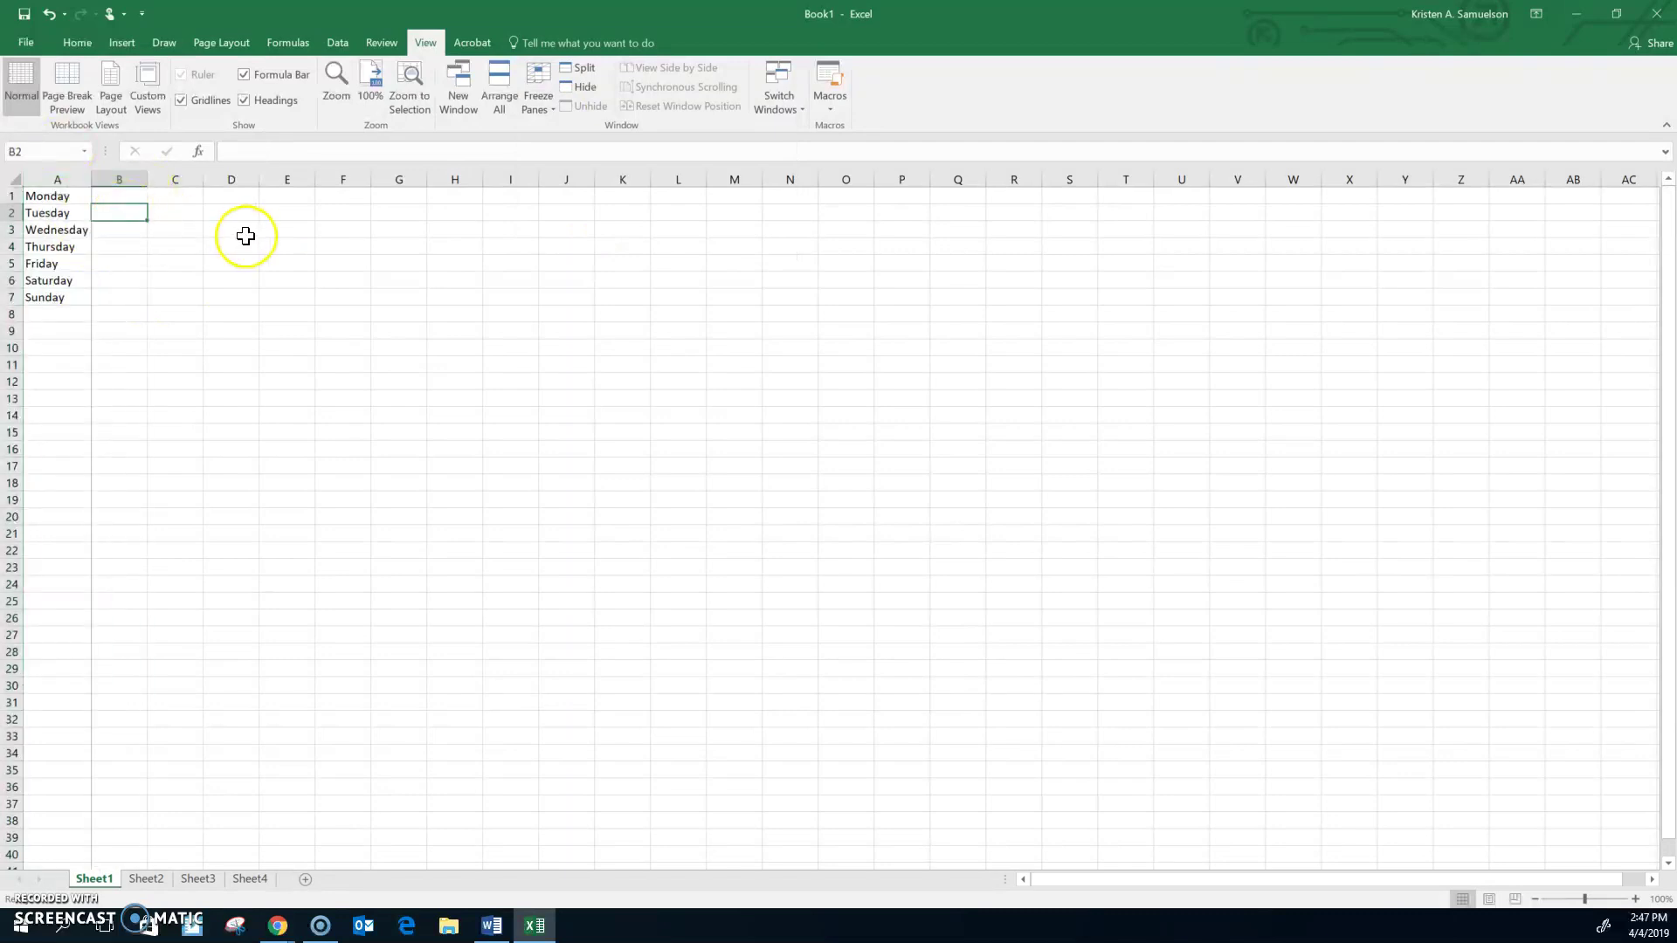
text(lkjadsflkdsf)
key(Return)
key(Return)
text(asfd)
key(Return)
text(asdf)
key(Return)
text(]sad)
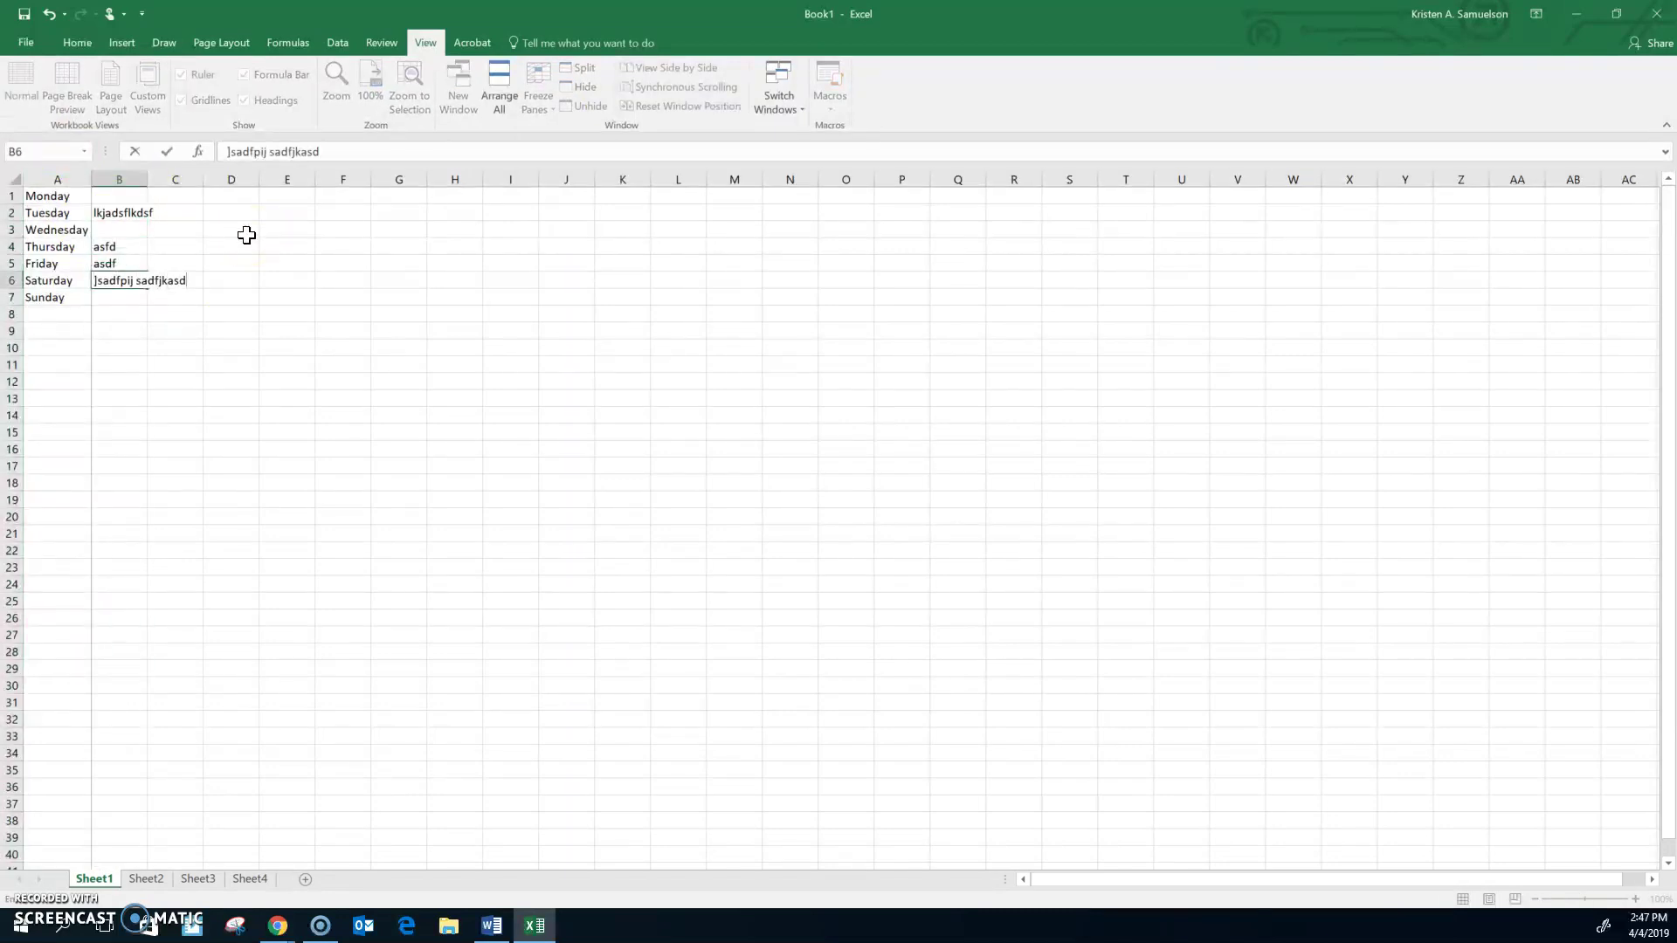
text(fpij sadfjkasd)
Enter the sample text "sj;jfd sa;" in cell C2.
key(Up)
key(Up)
key(Up)
key(Up)
key(Right)
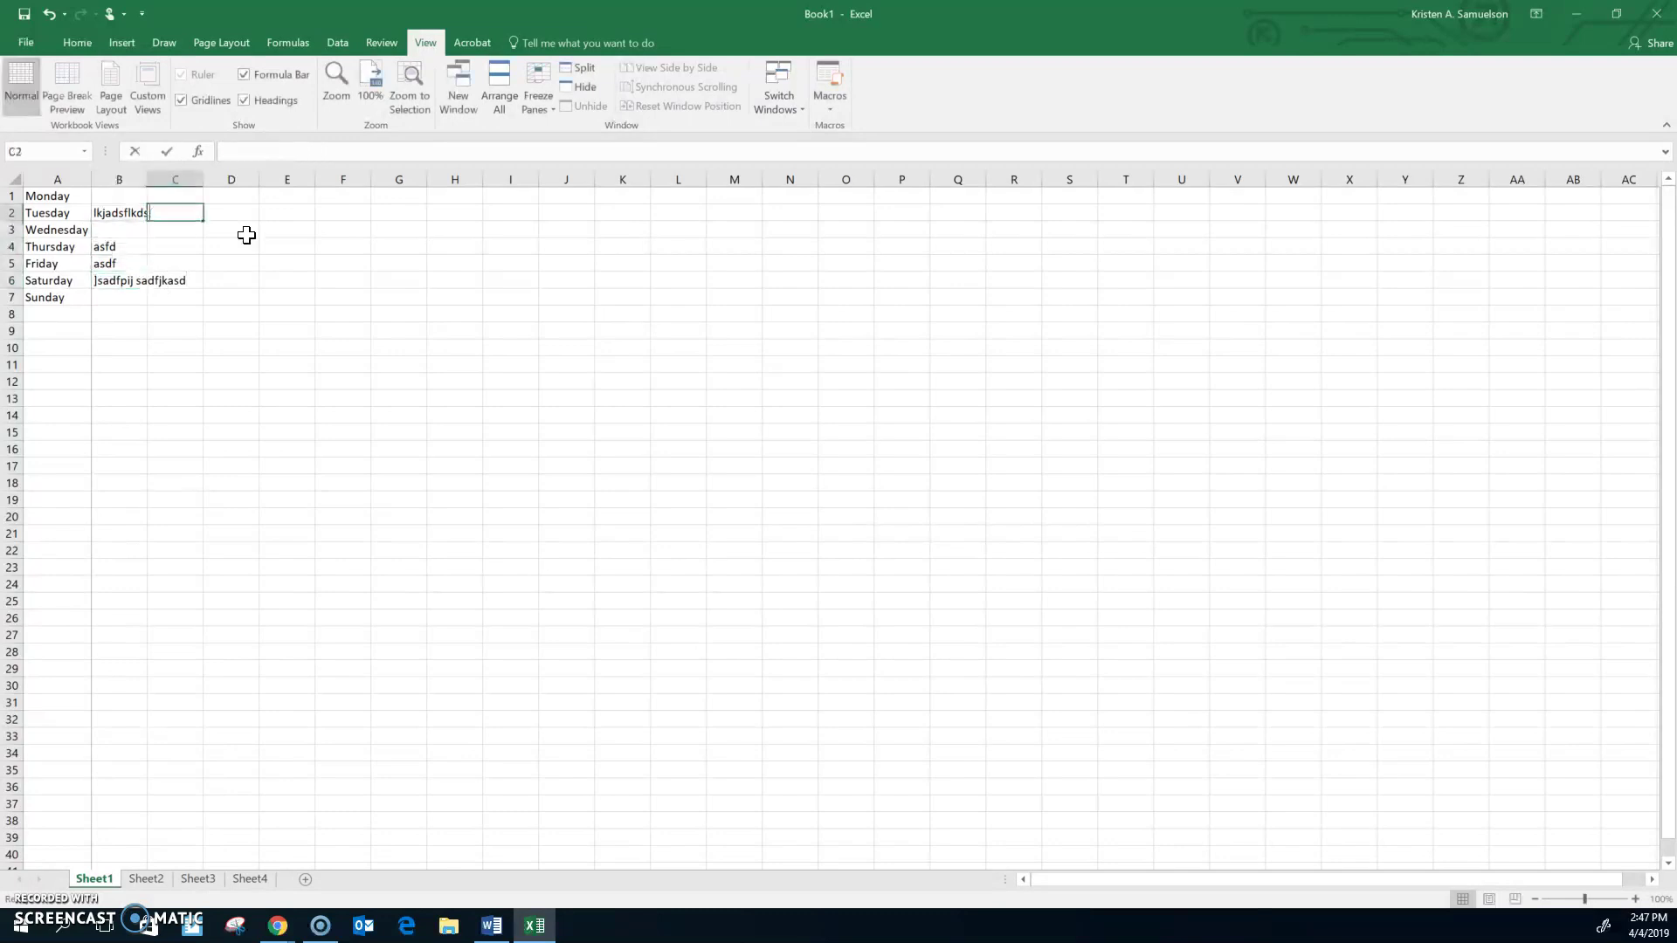
text(sj;jfd sa;)
Enter the sample text "afd" in B3, "sadf" in B6 and "asdf" in B8.
key(Left)
key(Down)
text(afd)
key(Return)
key(Return)
key(Return)
text(sadf)
key(Return)
key(Return)
text(asdf)
key(Tab)
key(Tab)
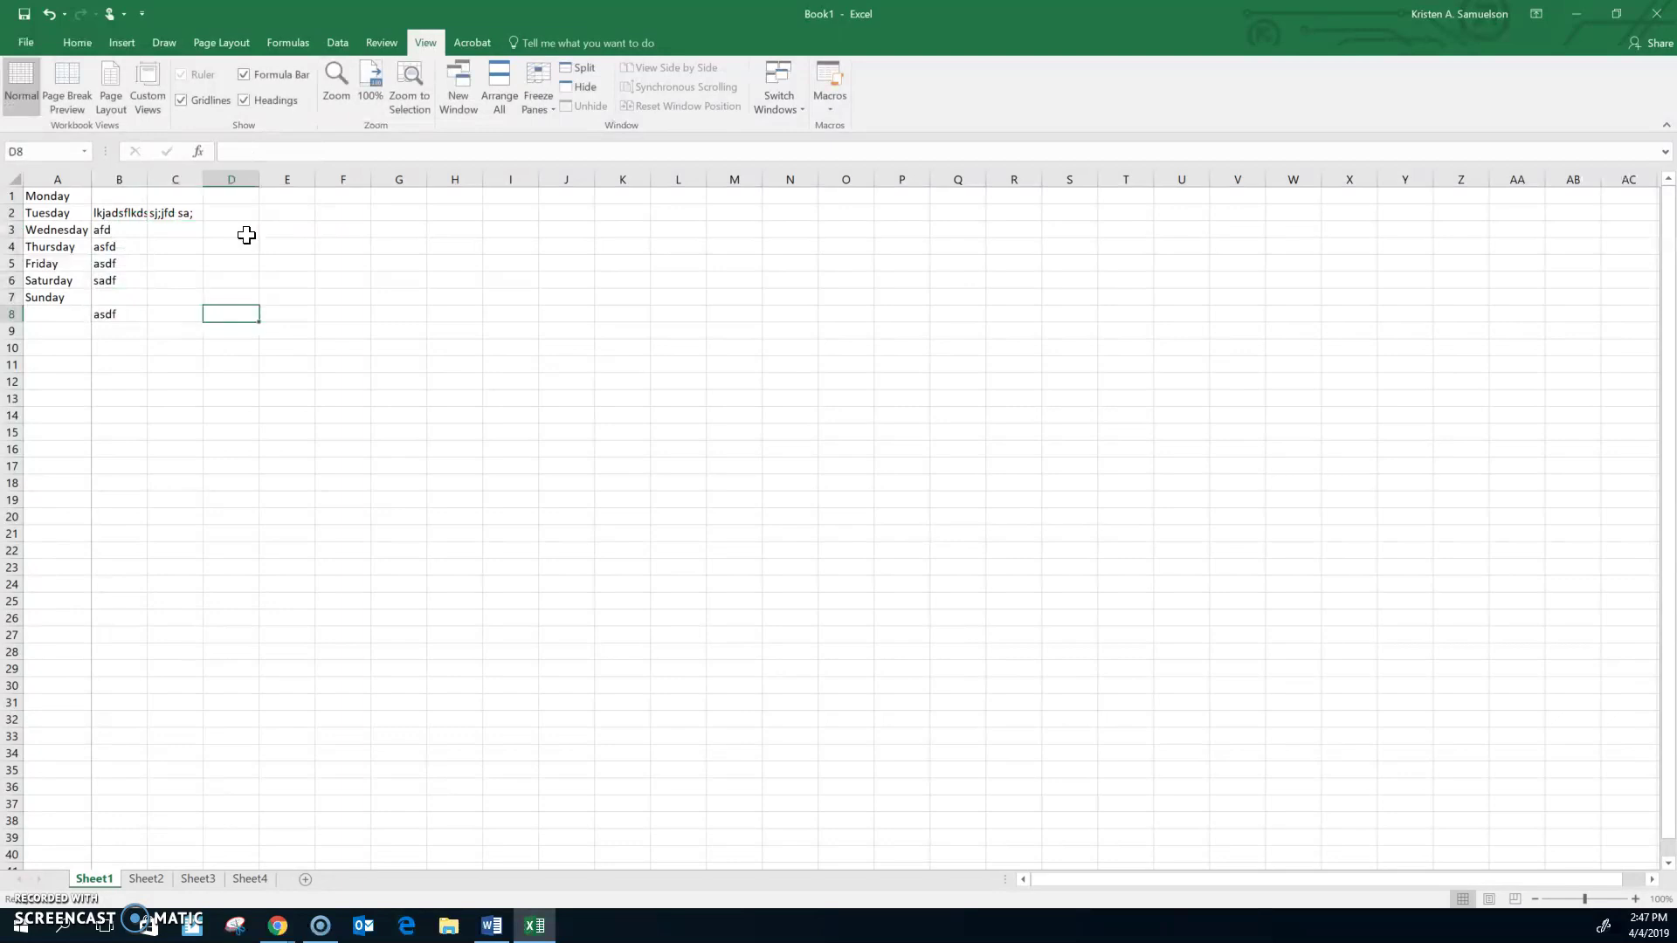
Fill column D with sample text: "aseewr" in D1, "asdf" in D2 to D6, and "sadff" in D7.
key(Up)
key(Up)
key(Up)
key(Up)
key(Up)
key(Up)
key(Up)
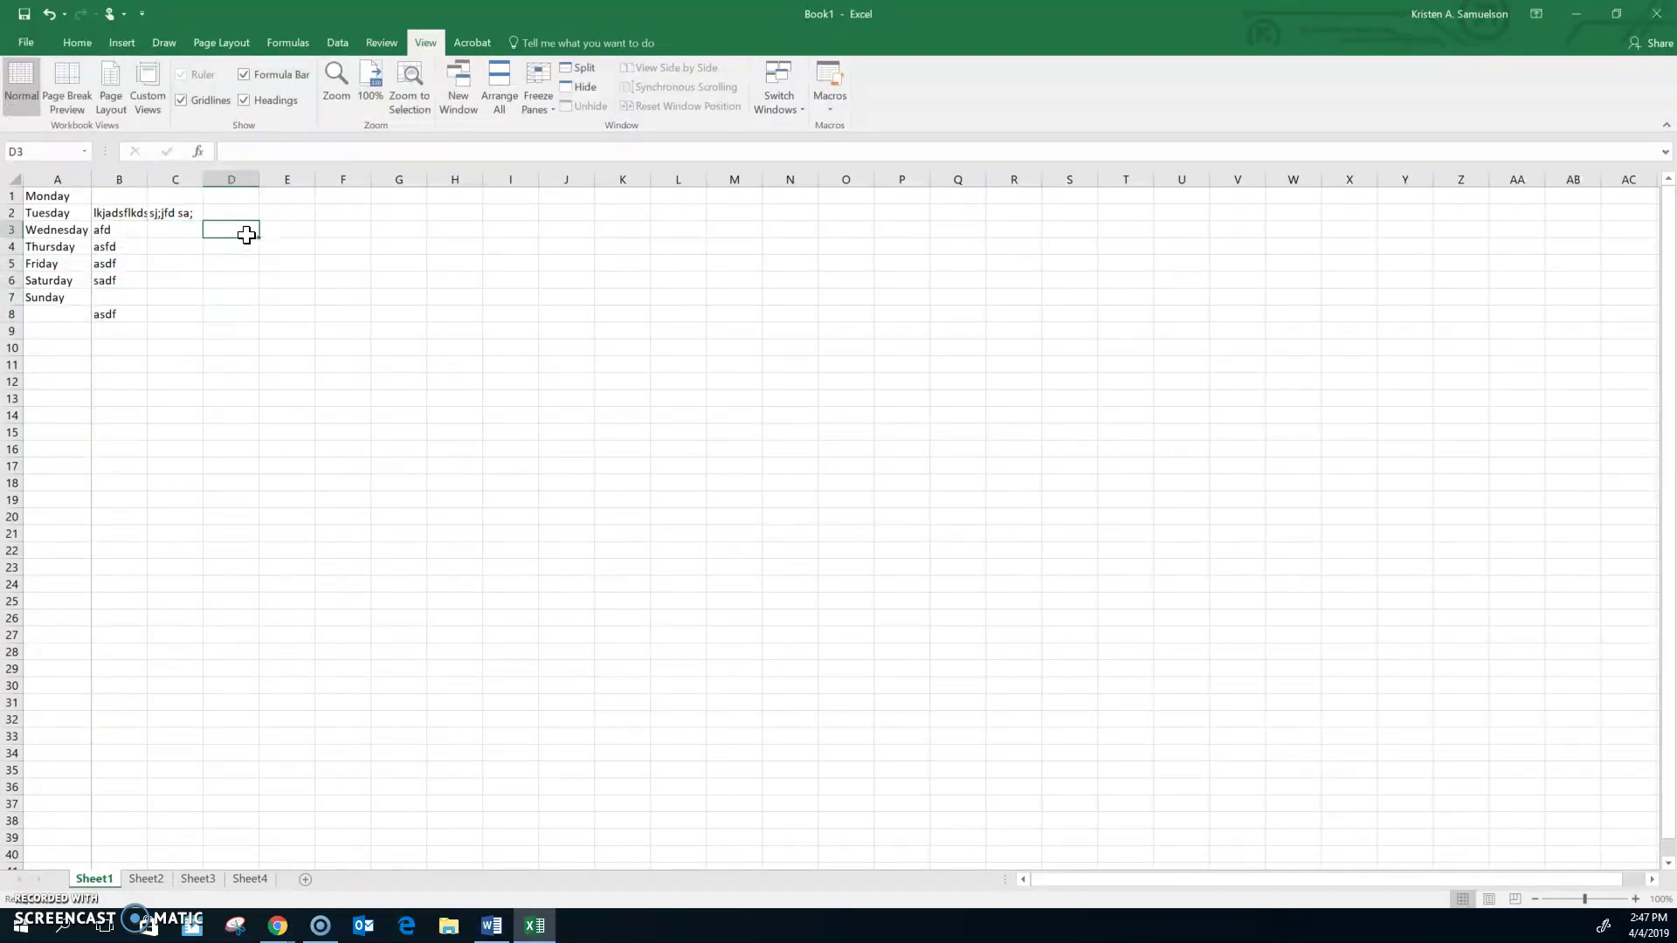
text(aseewr)
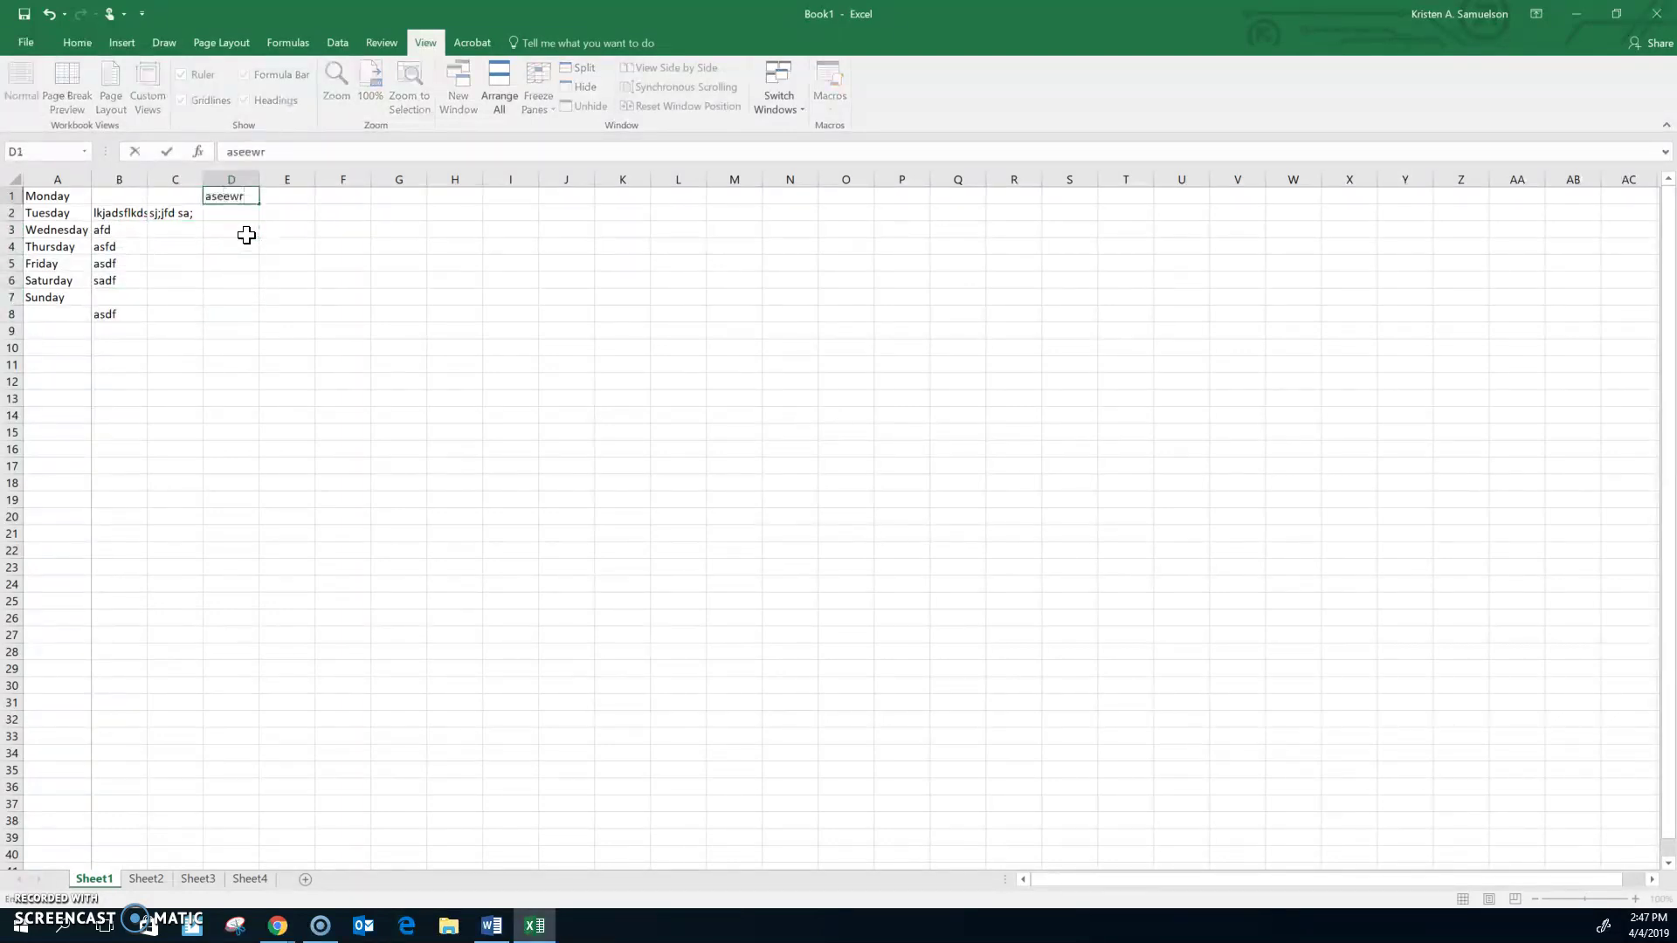
key(Return)
text(asdf)
key(Return)
text(asdf)
key(Return)
text(asdf asdf asdf )
text(sadff)
key(Return)
Move the active cell to F3 and scroll the sheet sideways past column B to examine the frozen first column.
key(Tab)
key(Tab)
key(Up)
key(Up)
key(Up)
key(Up)
key(Up)
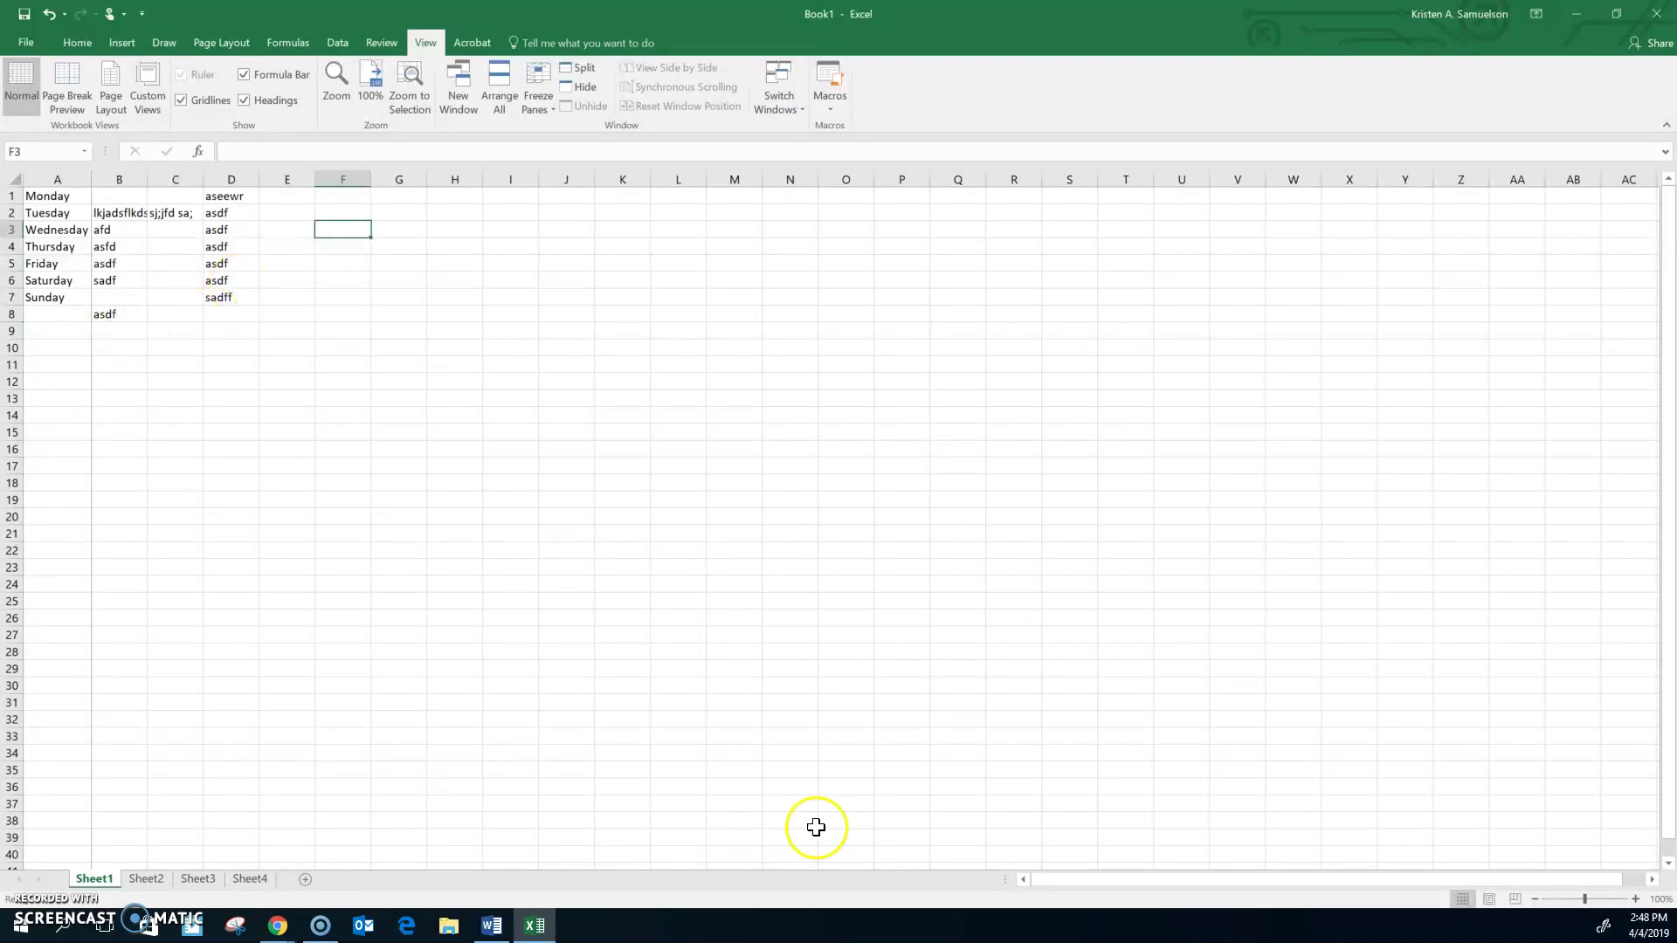
drag(1067, 886, 1145, 884)
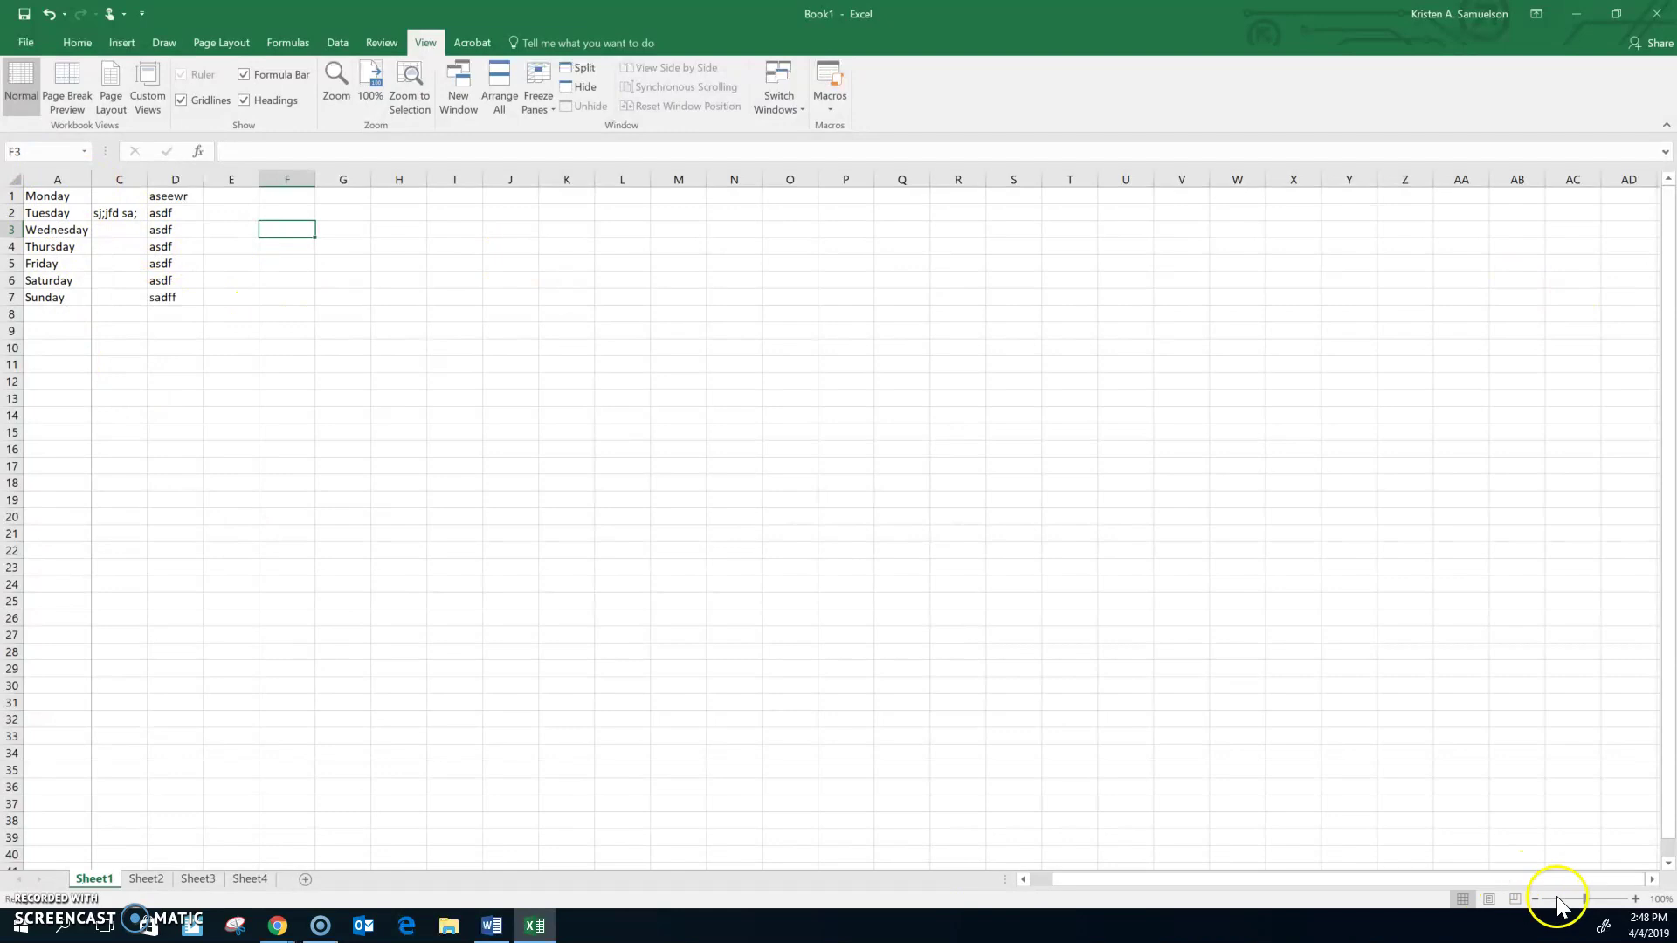
Clear the sample text beside the weekday names in columns B to D and select column A.
key(ctrl+z)
drag(449, 385, 116, 195)
key(Delete)
click(72, 177)
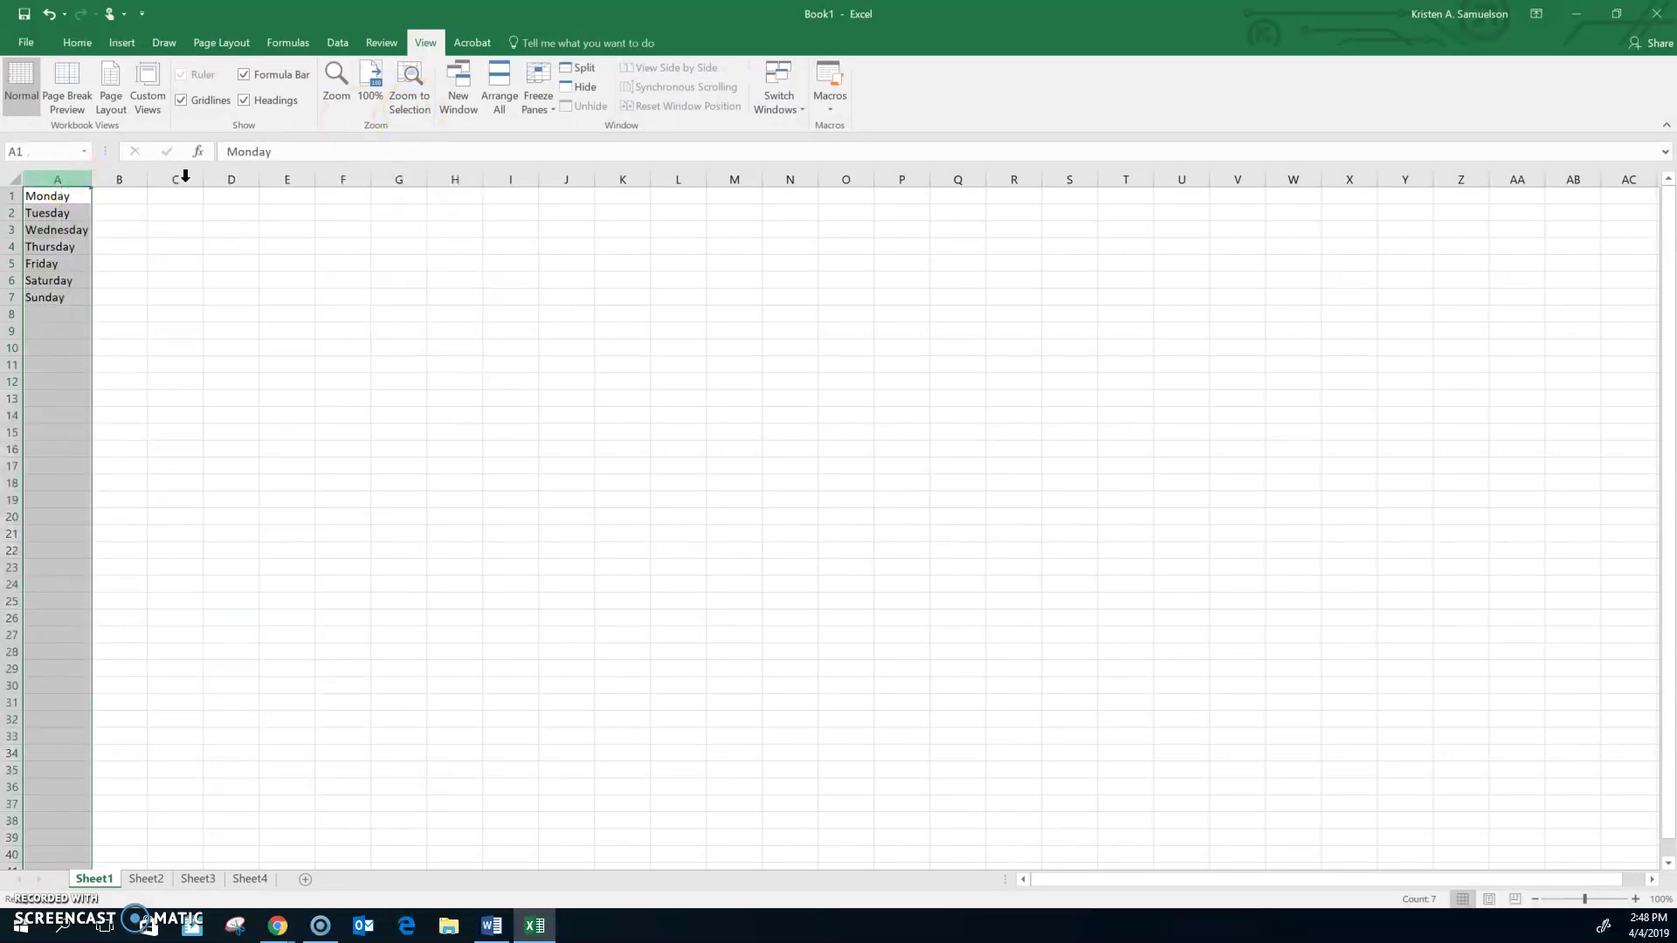
Unfreeze the panes on Sheet1 and make A1 the active cell.
click(529, 92)
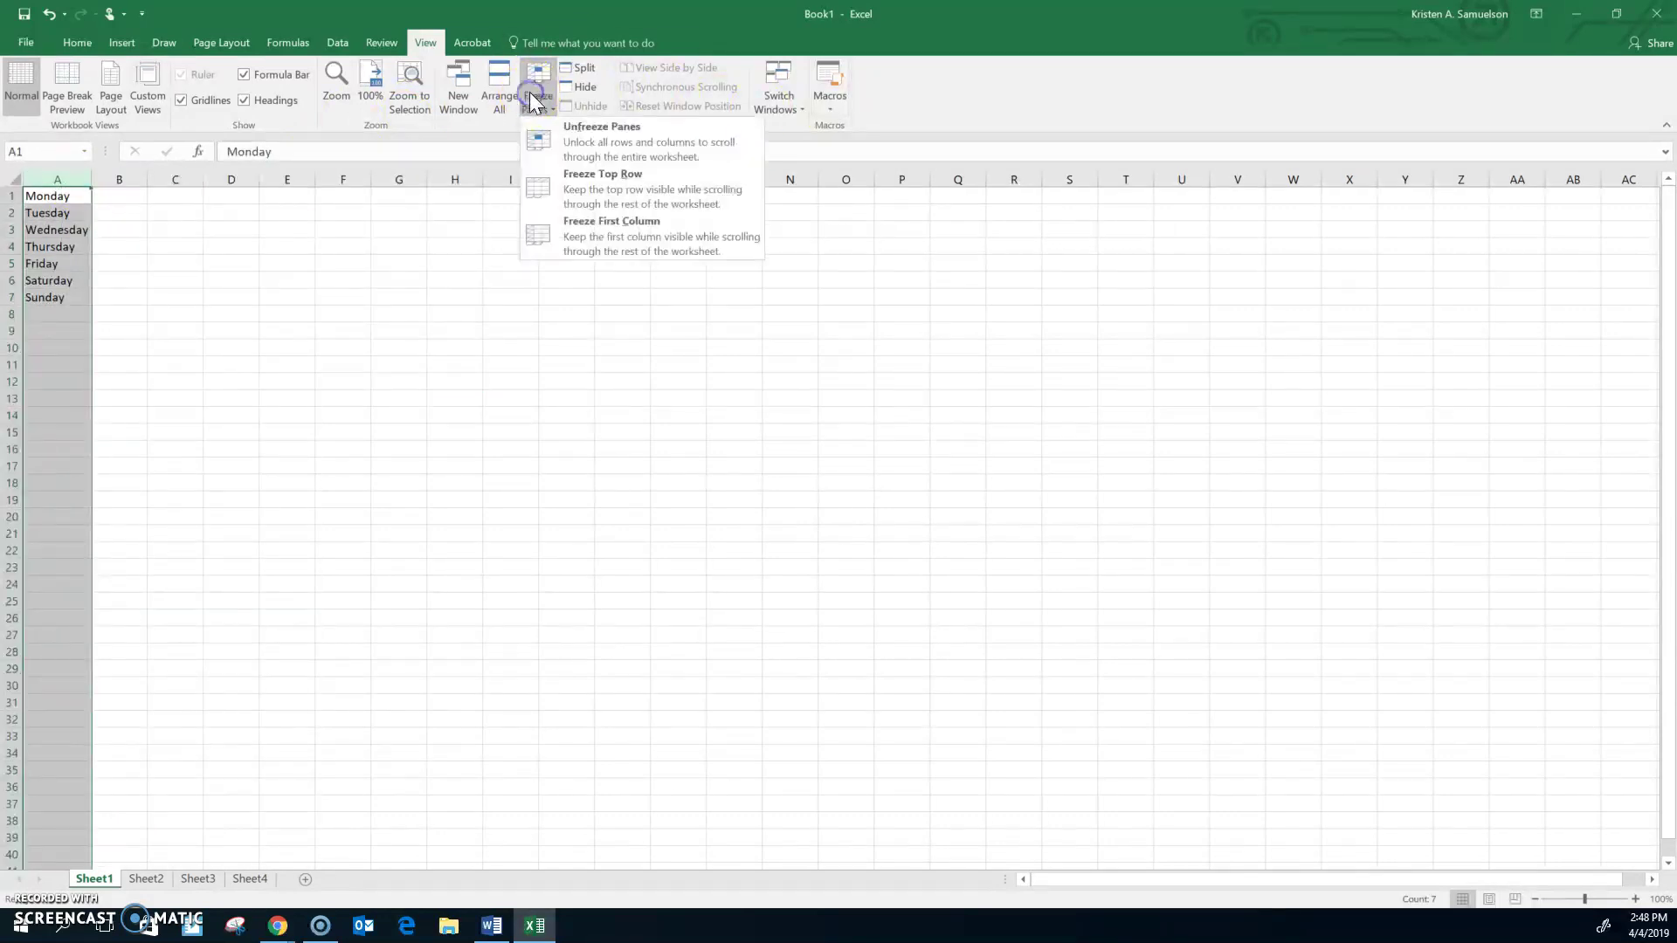
click(589, 131)
click(343, 348)
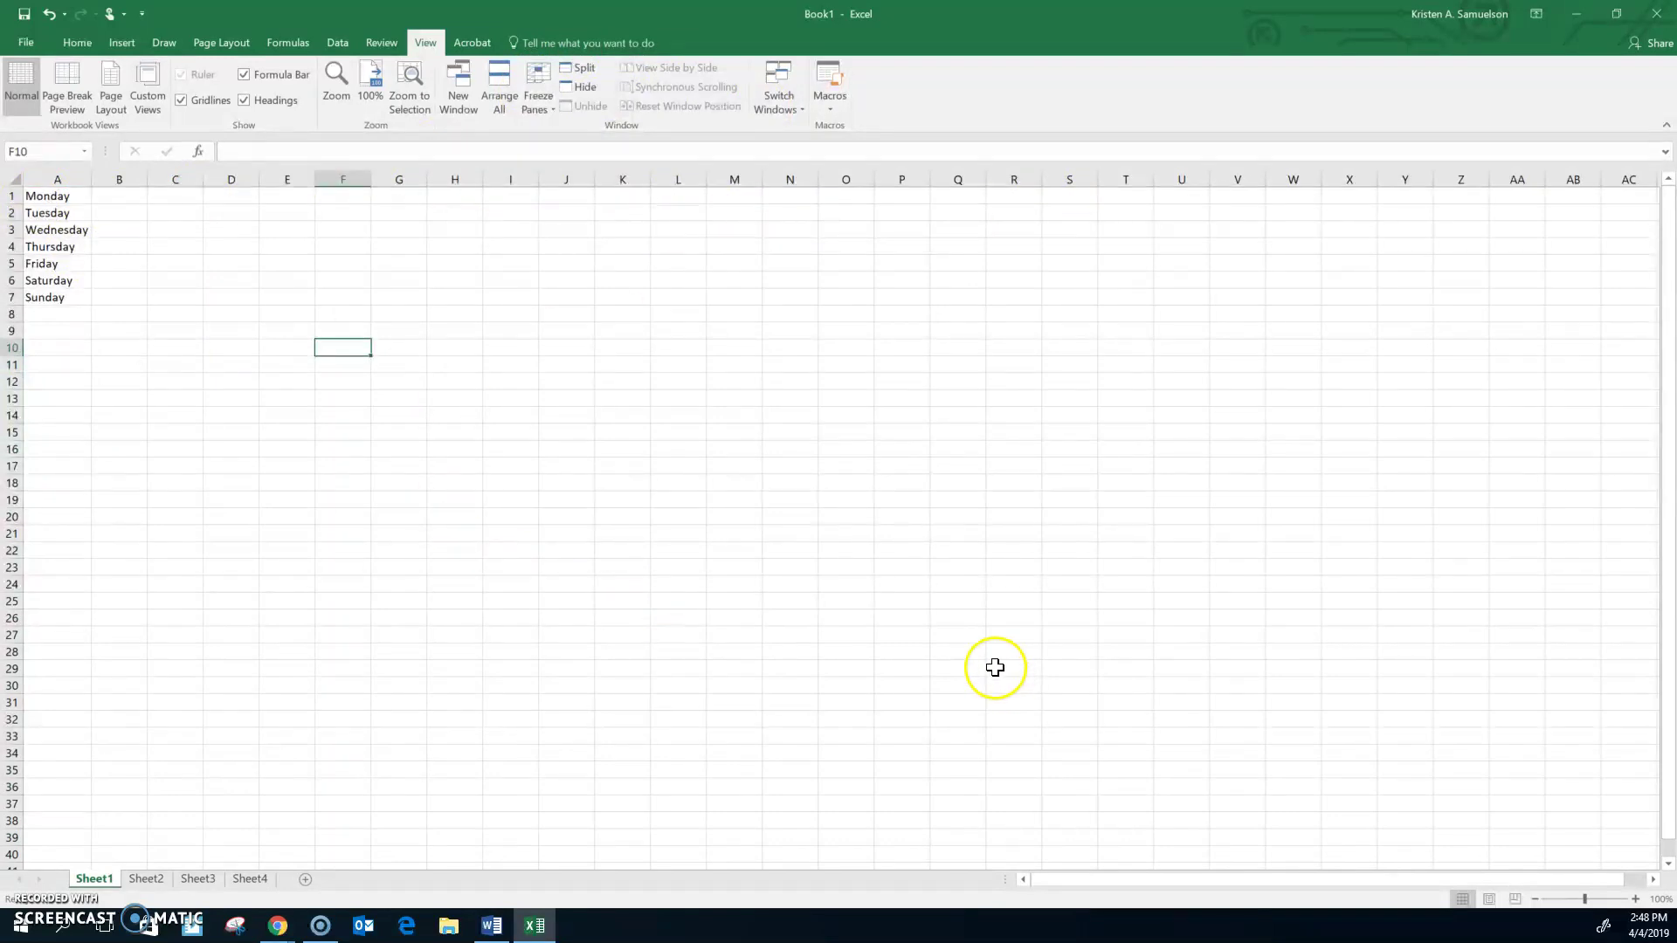
click(193, 331)
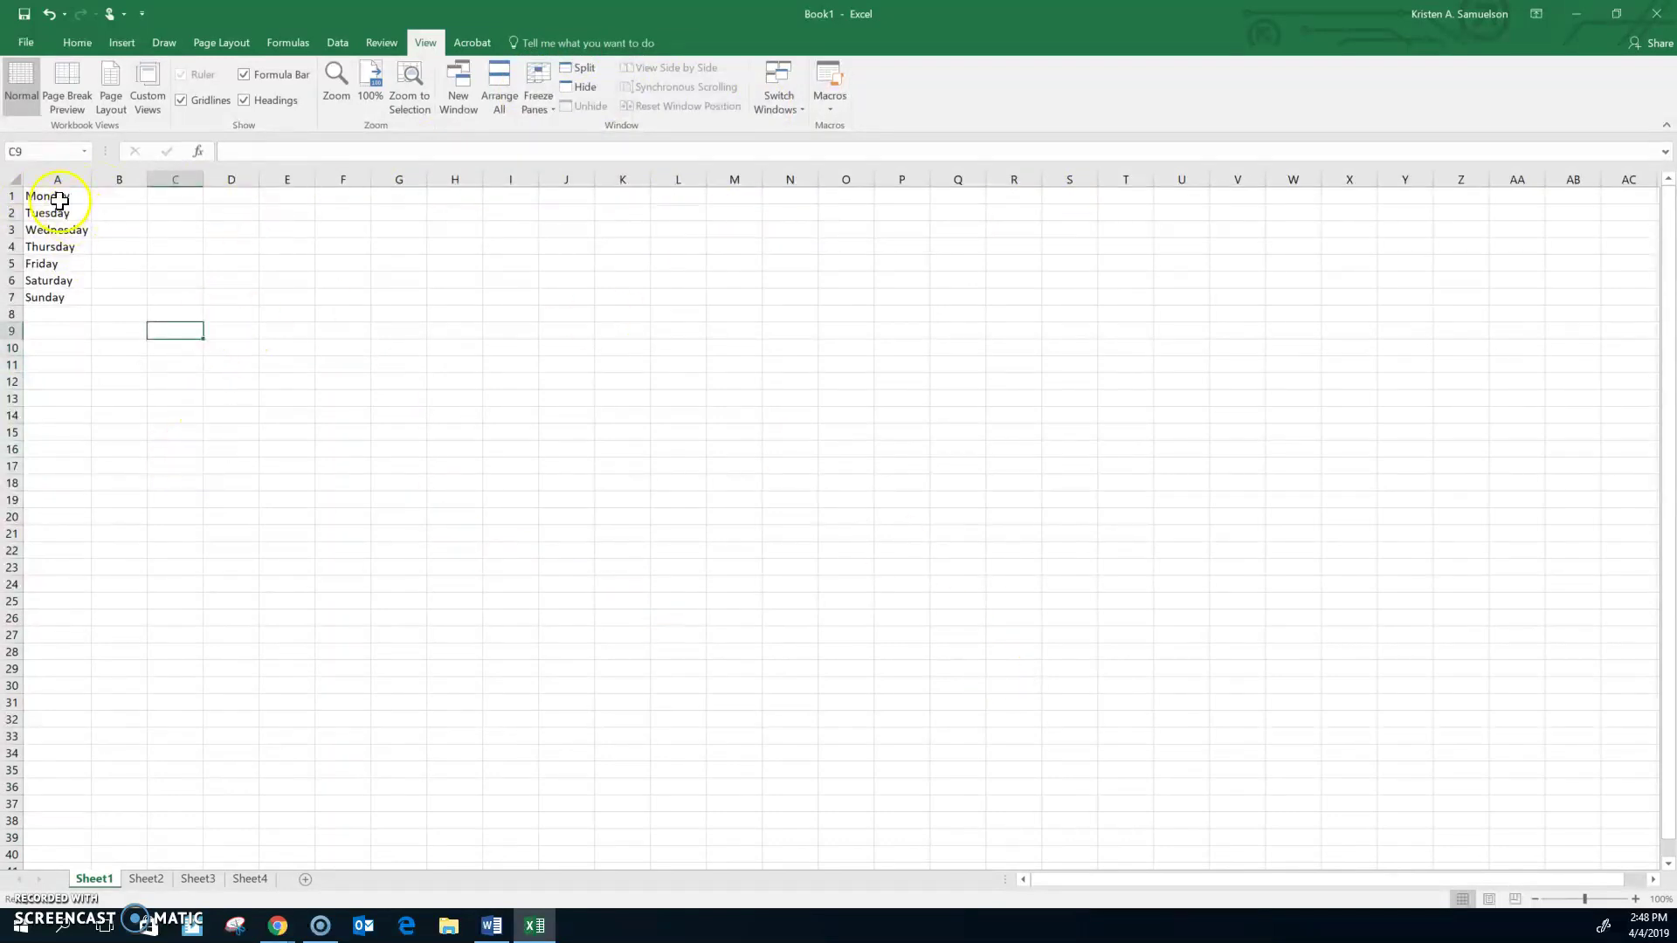
click(60, 200)
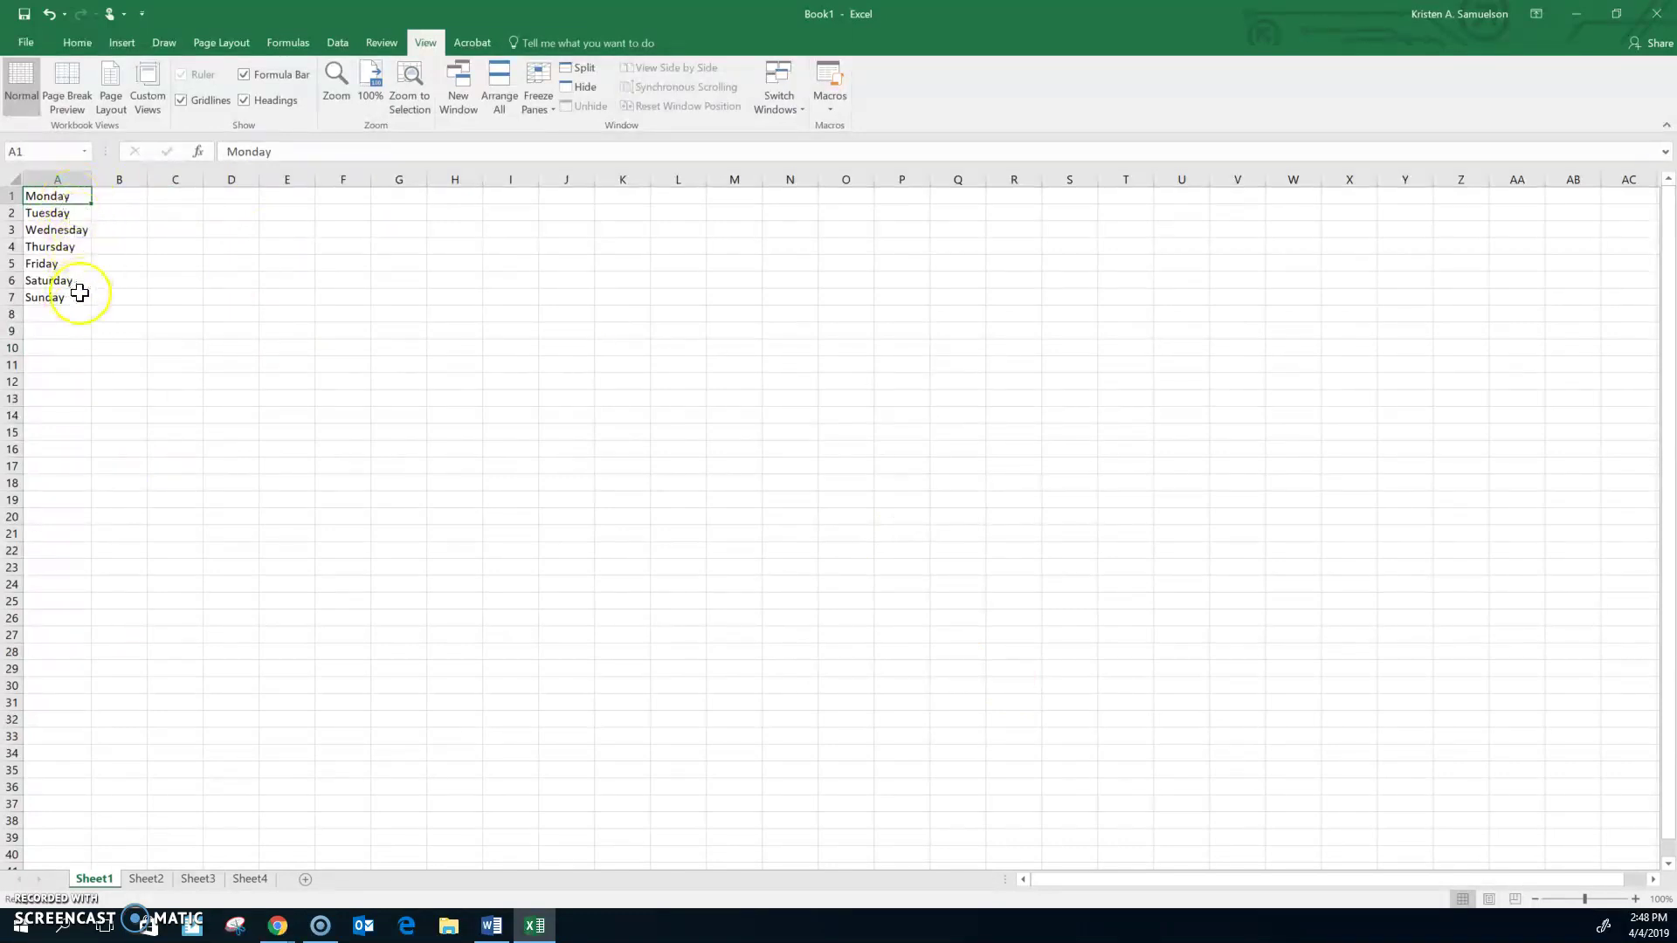
Enter "April 4" in D1 and fill the date series across row 1 to K1.
click(231, 194)
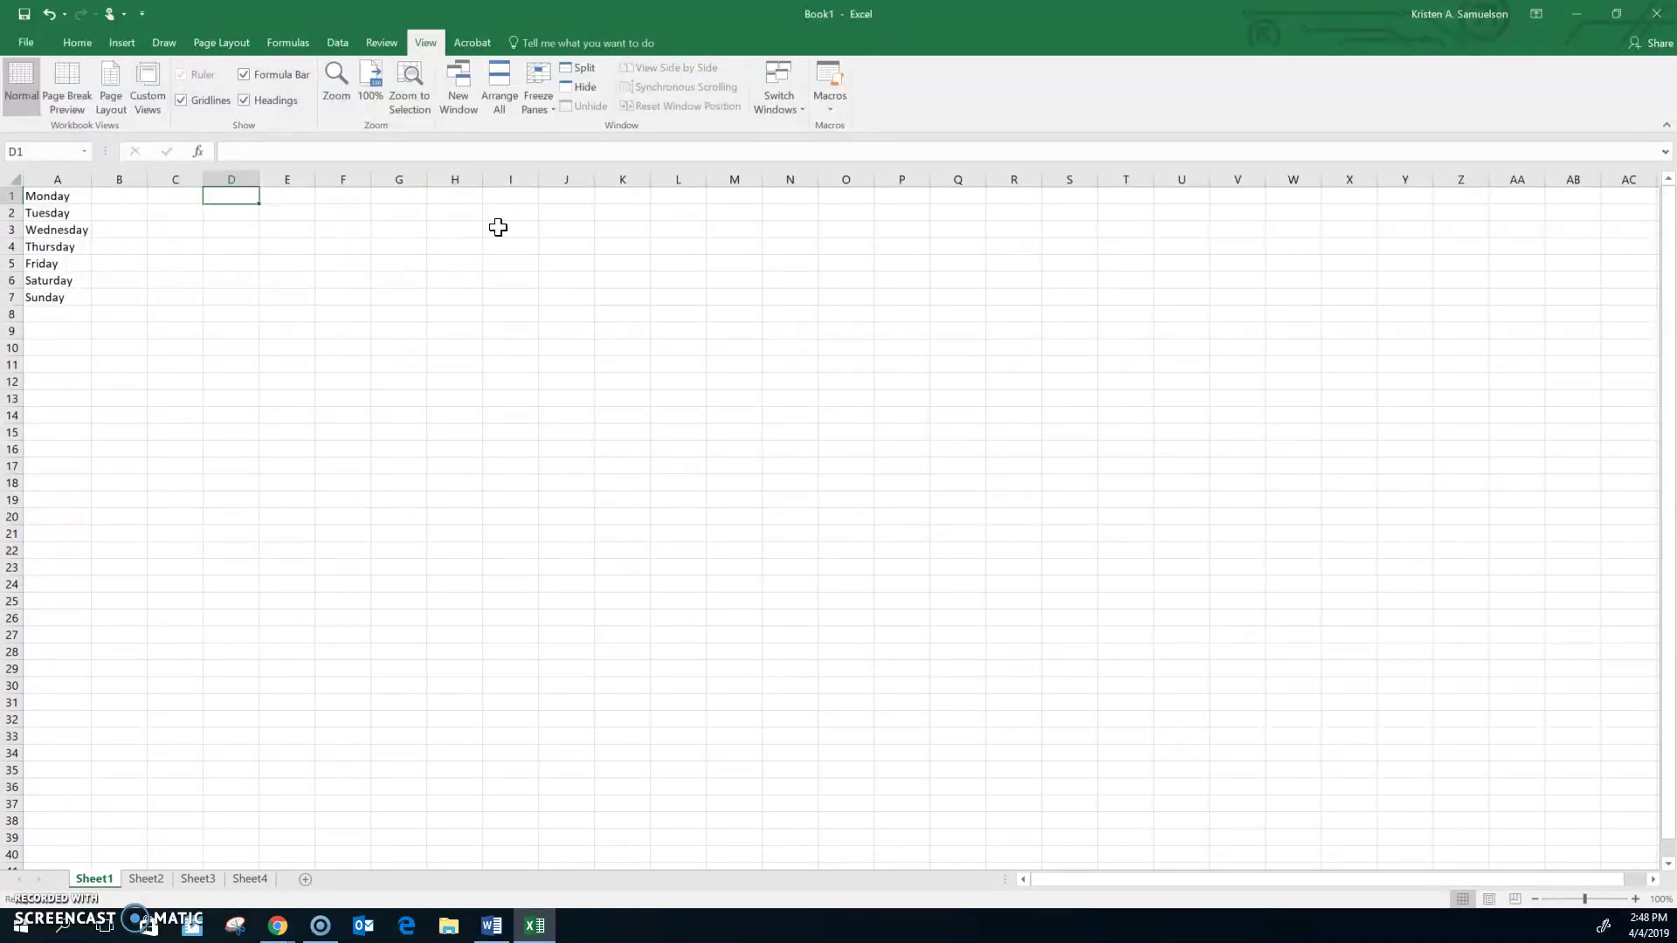
text(April 4)
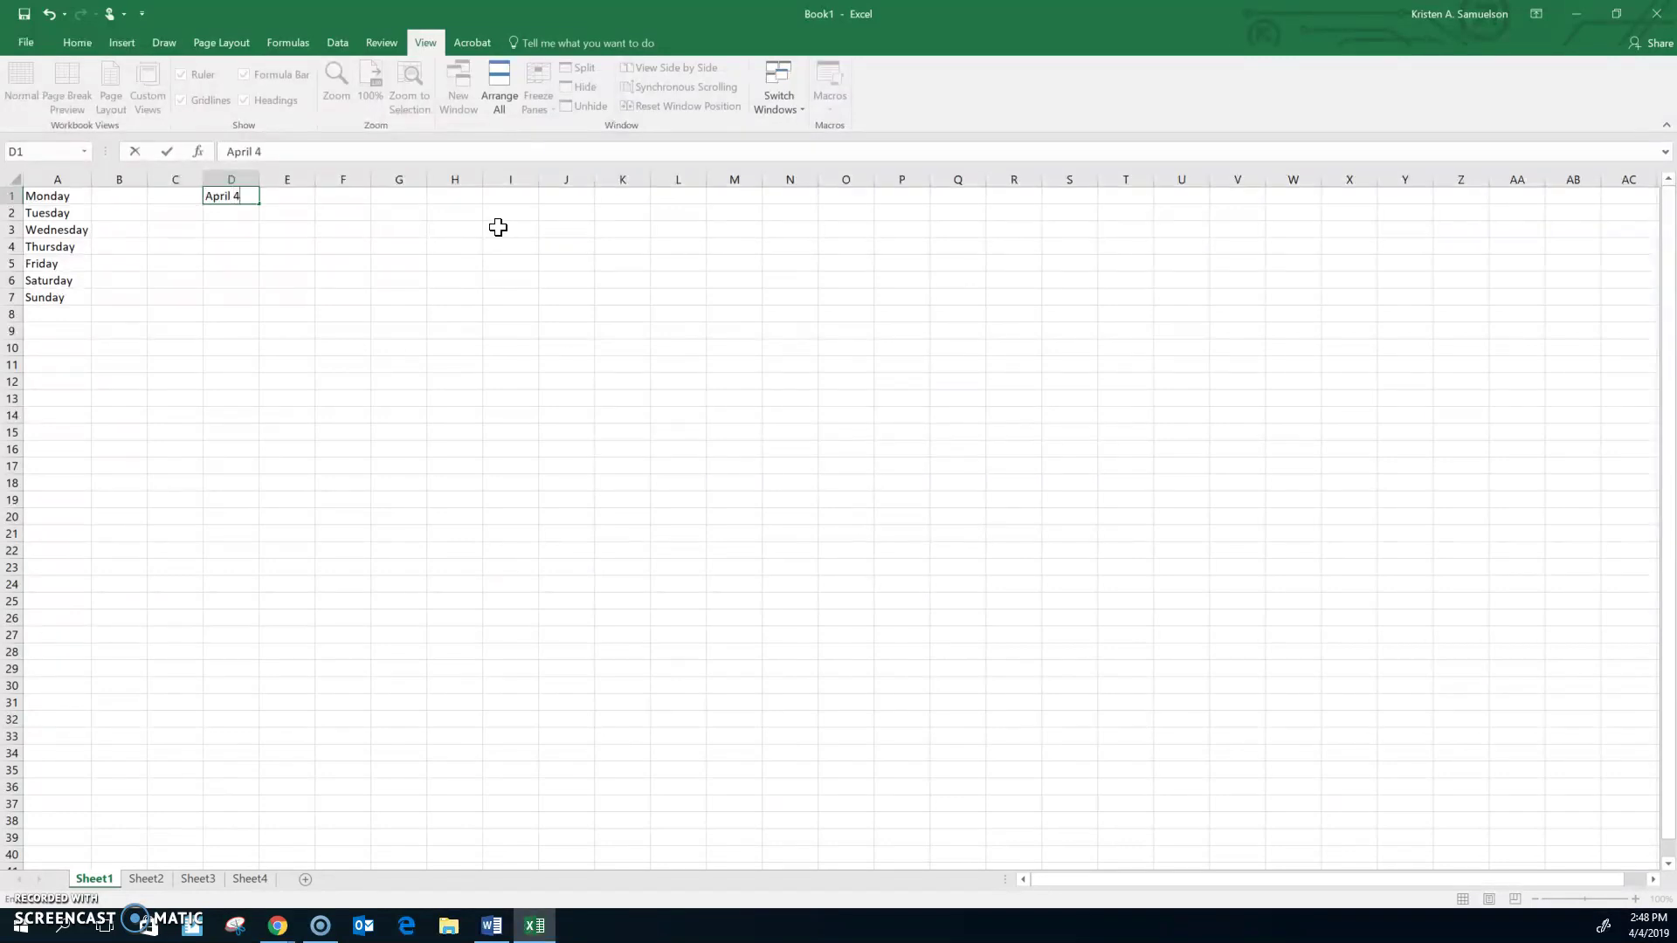
key(Return)
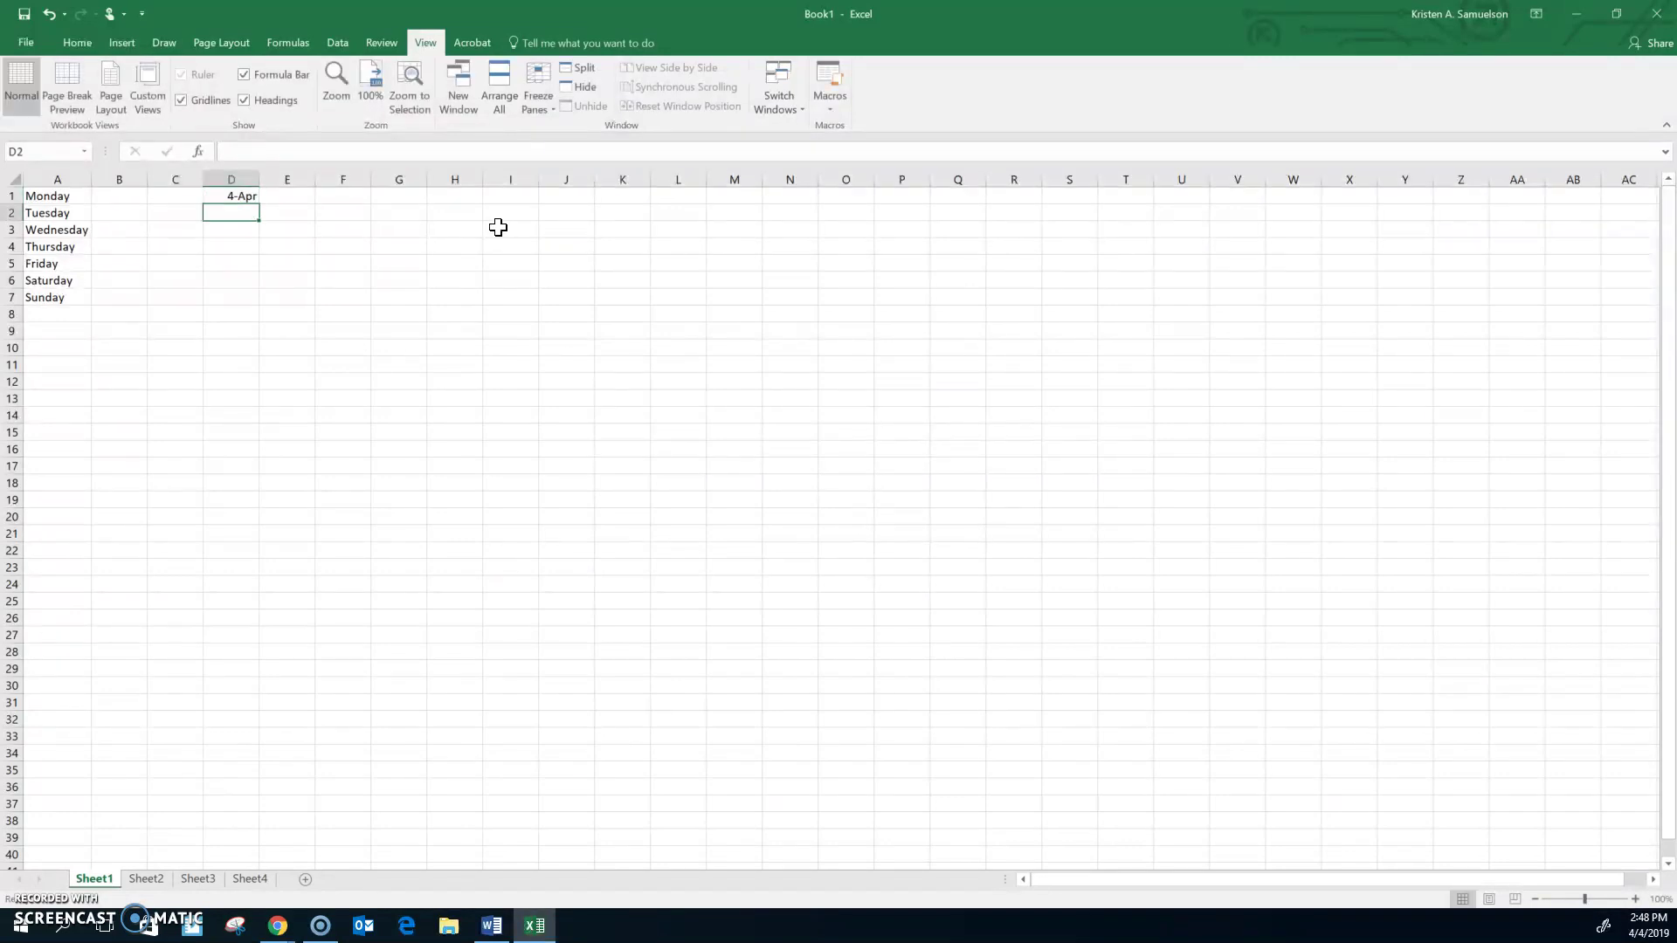
click(240, 193)
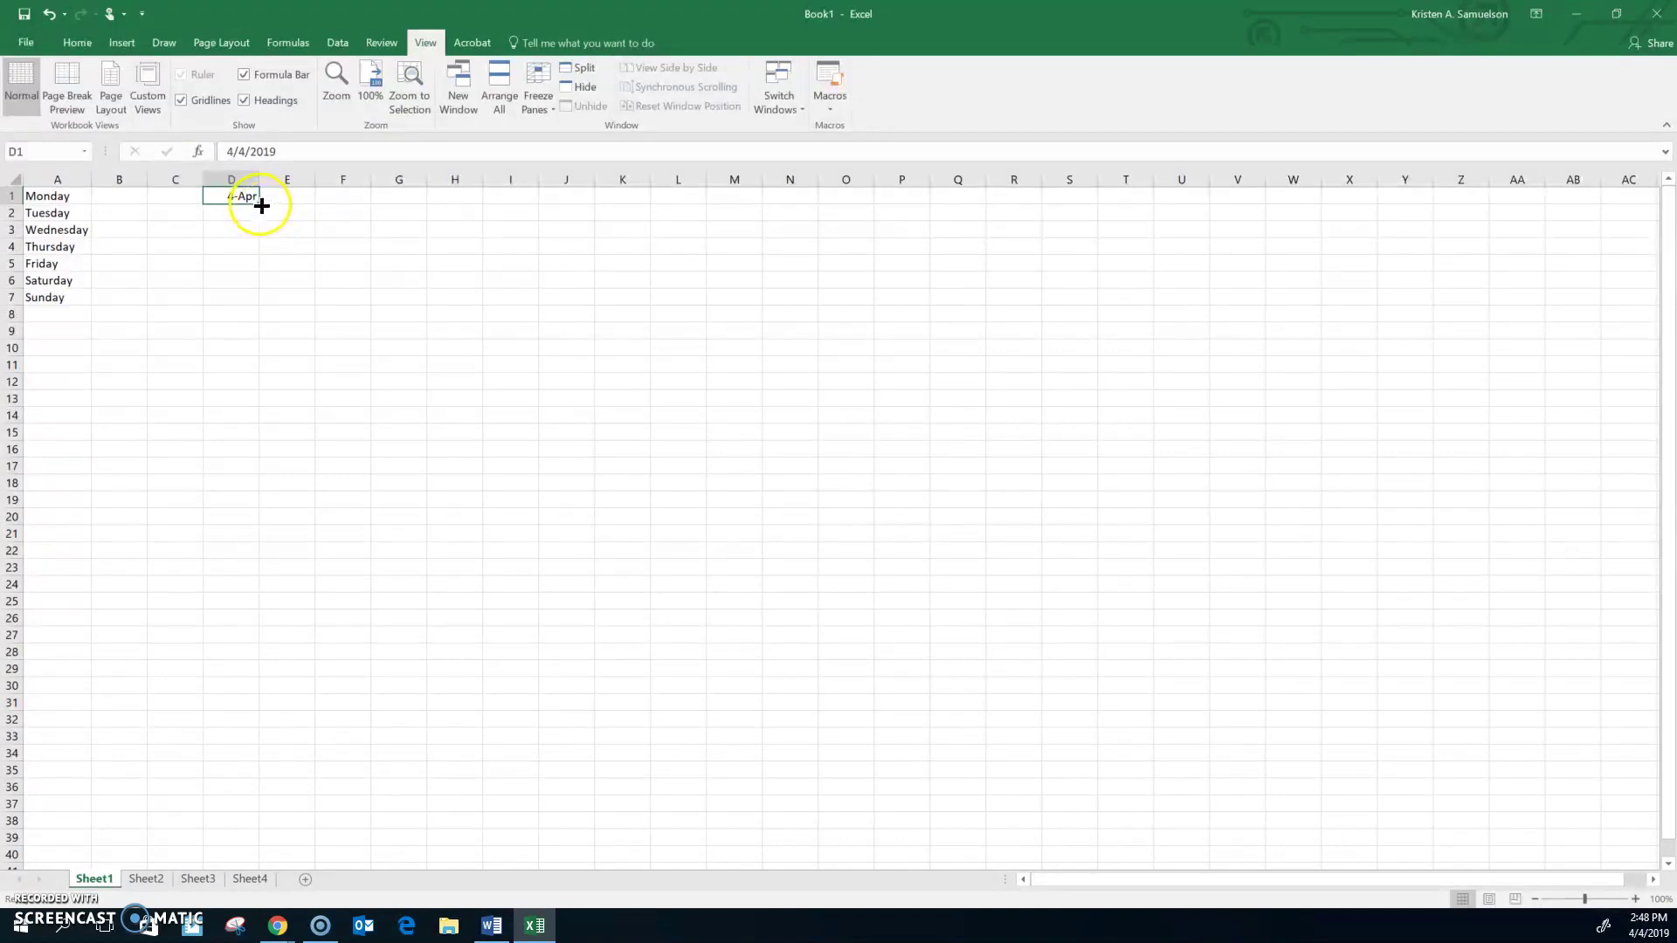
drag(260, 204, 622, 196)
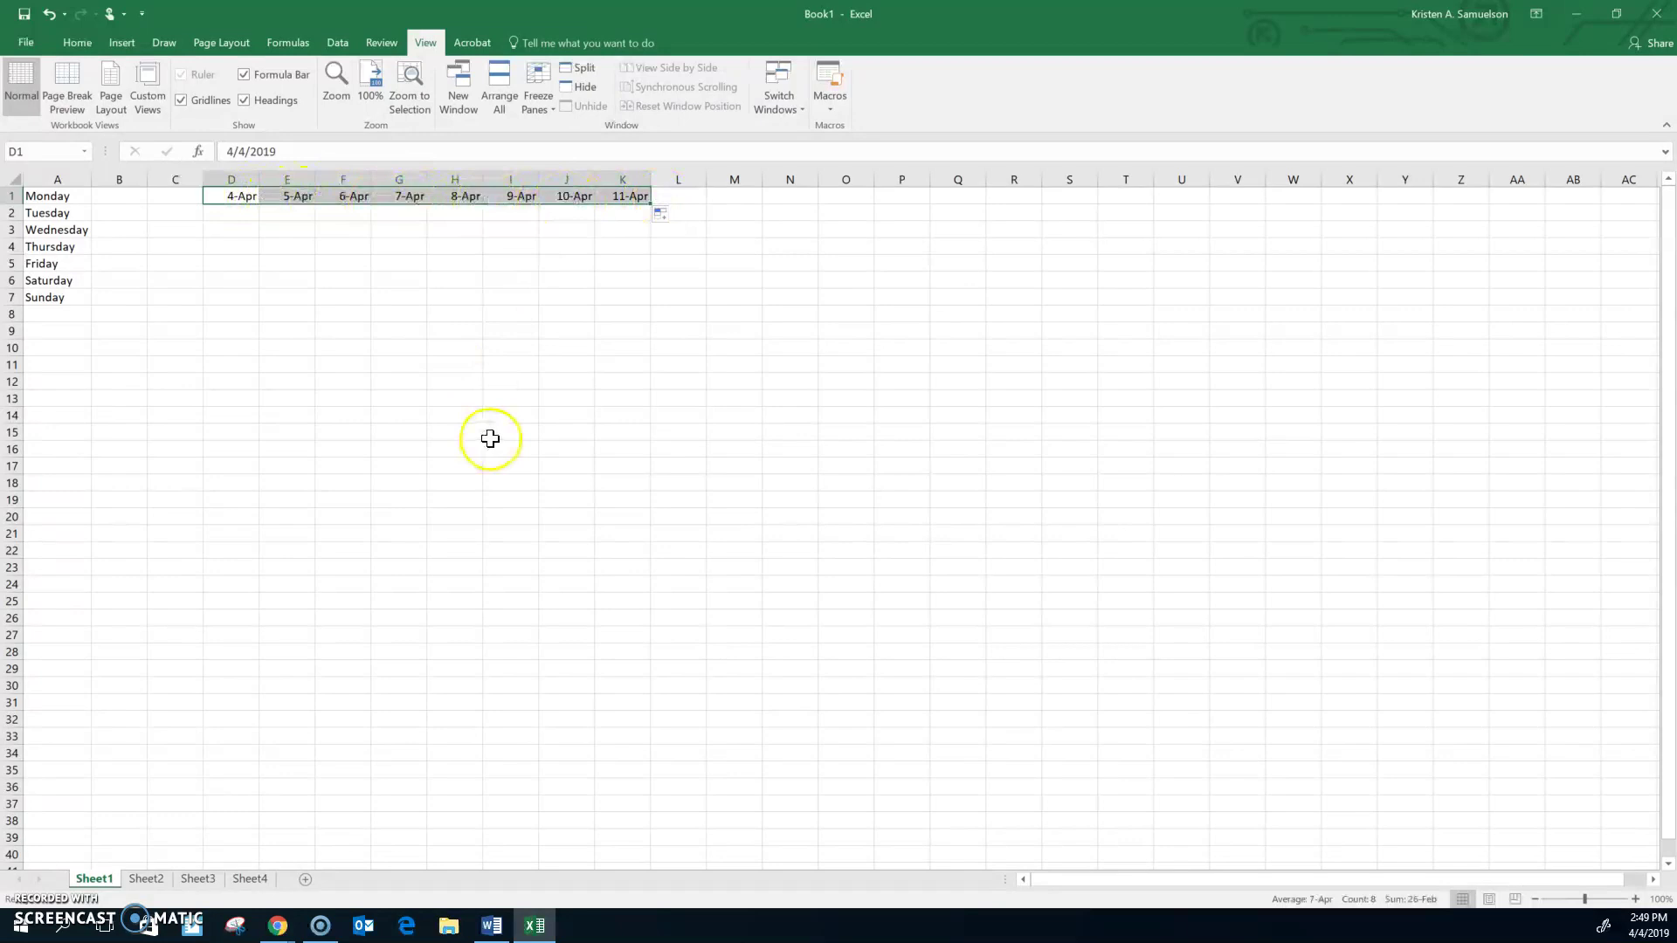
Enter 1 in D5 and 2 in E5, and extend the number series across row 5 to K5.
click(237, 258)
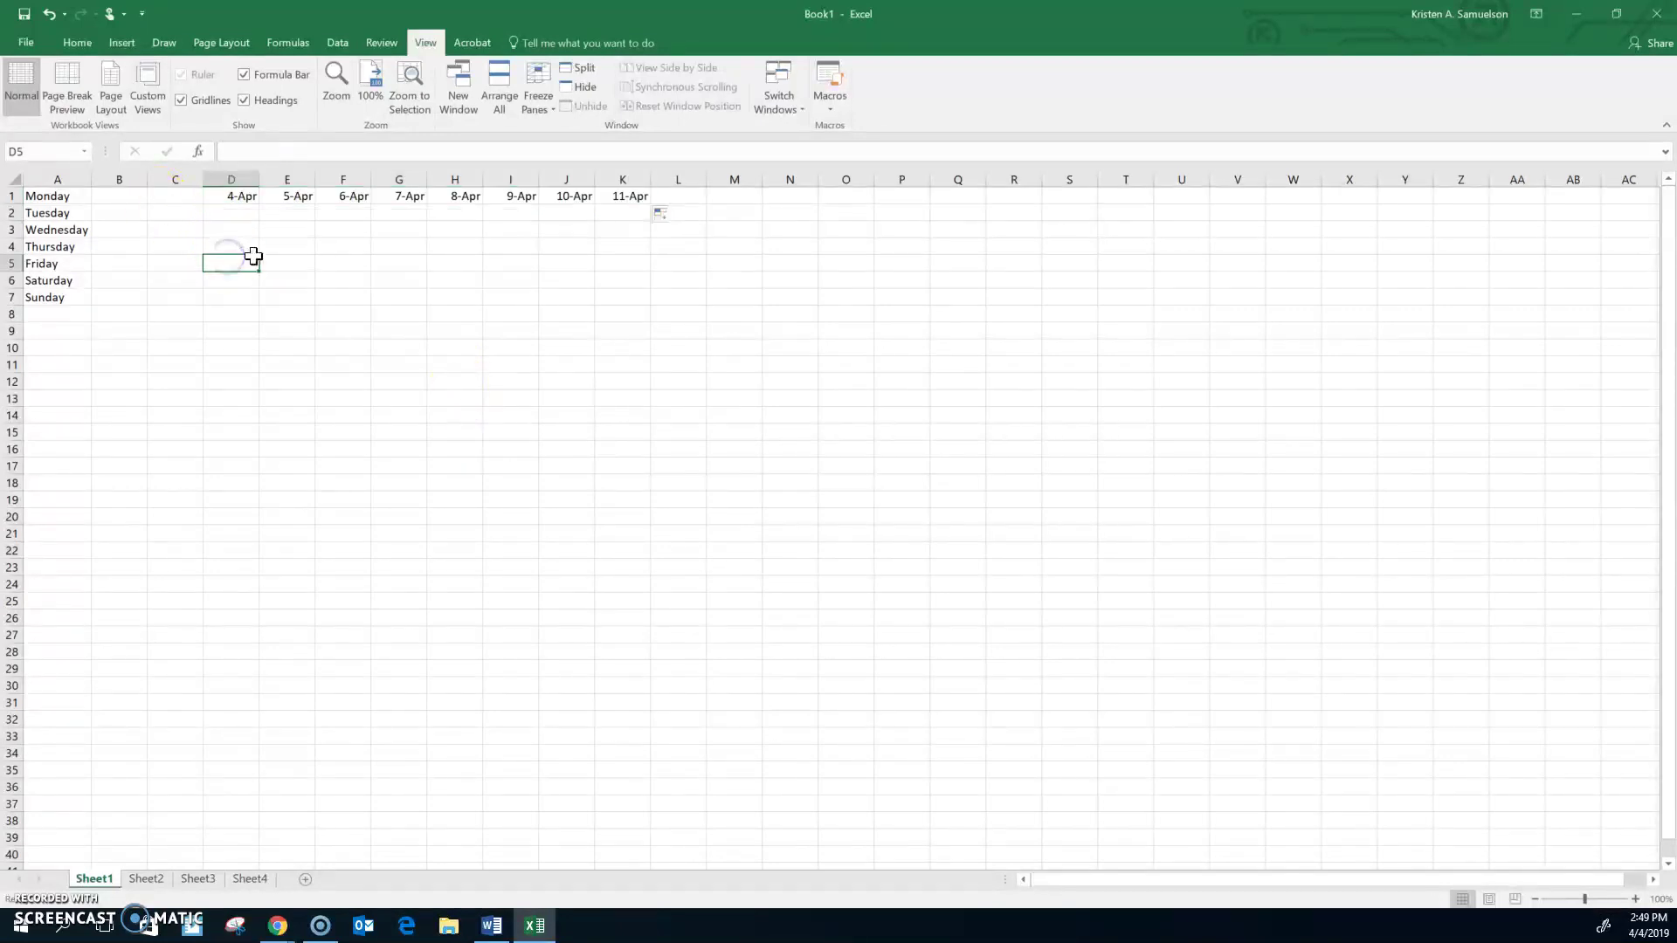
text(1)
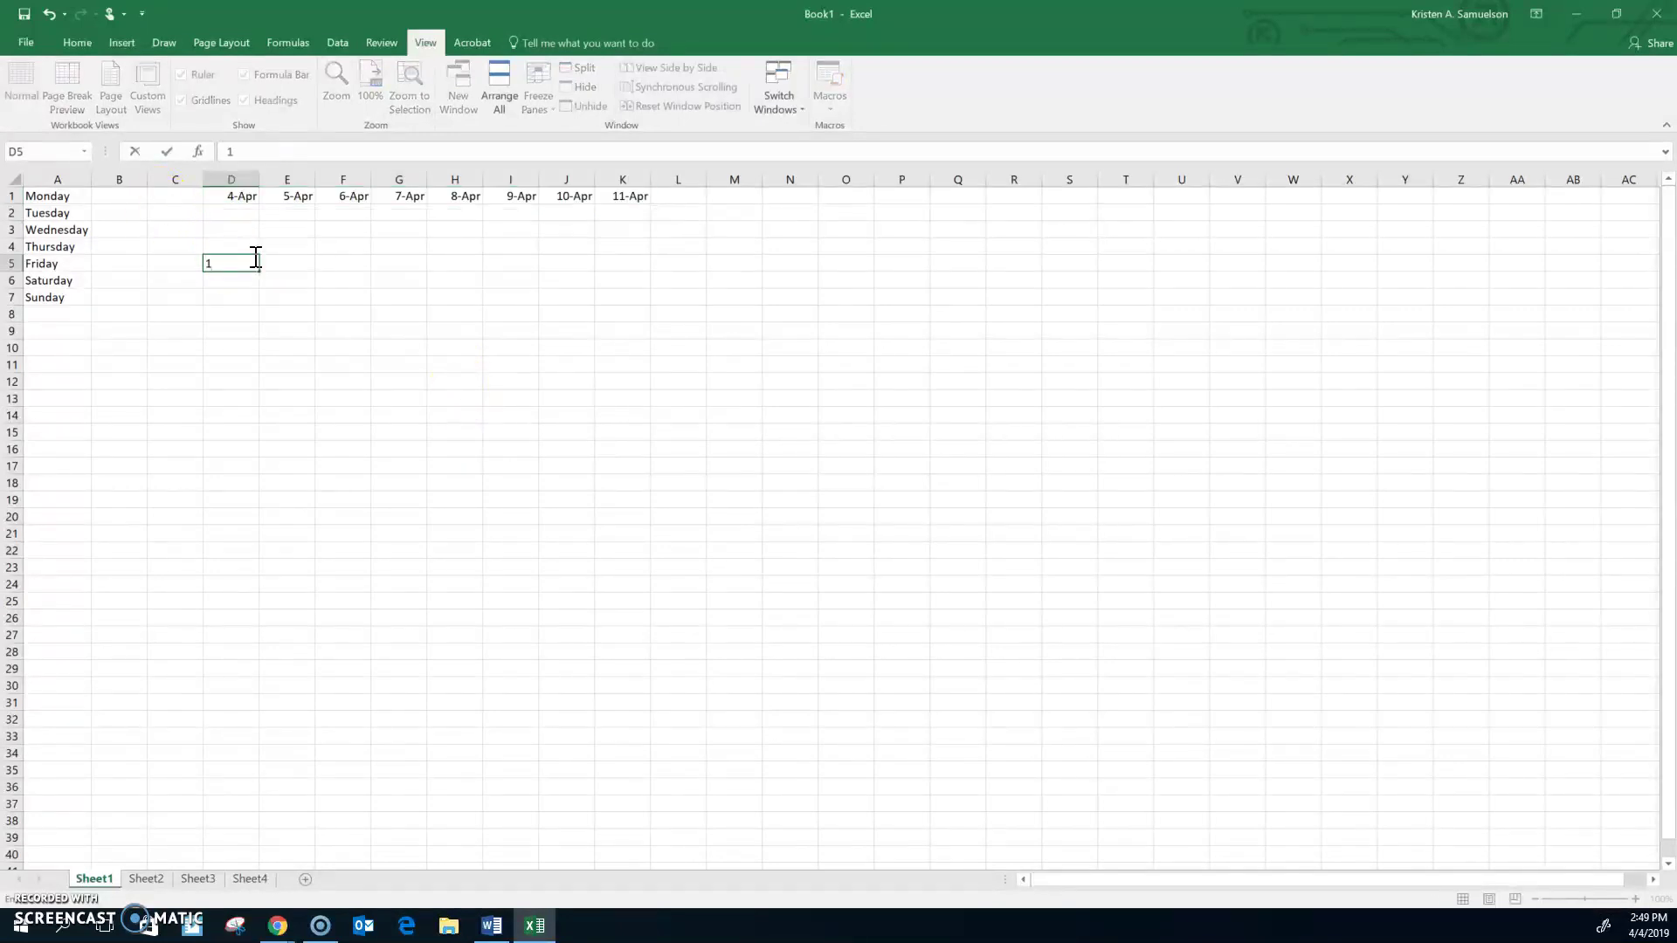
key(Tab)
text(2)
key(Tab)
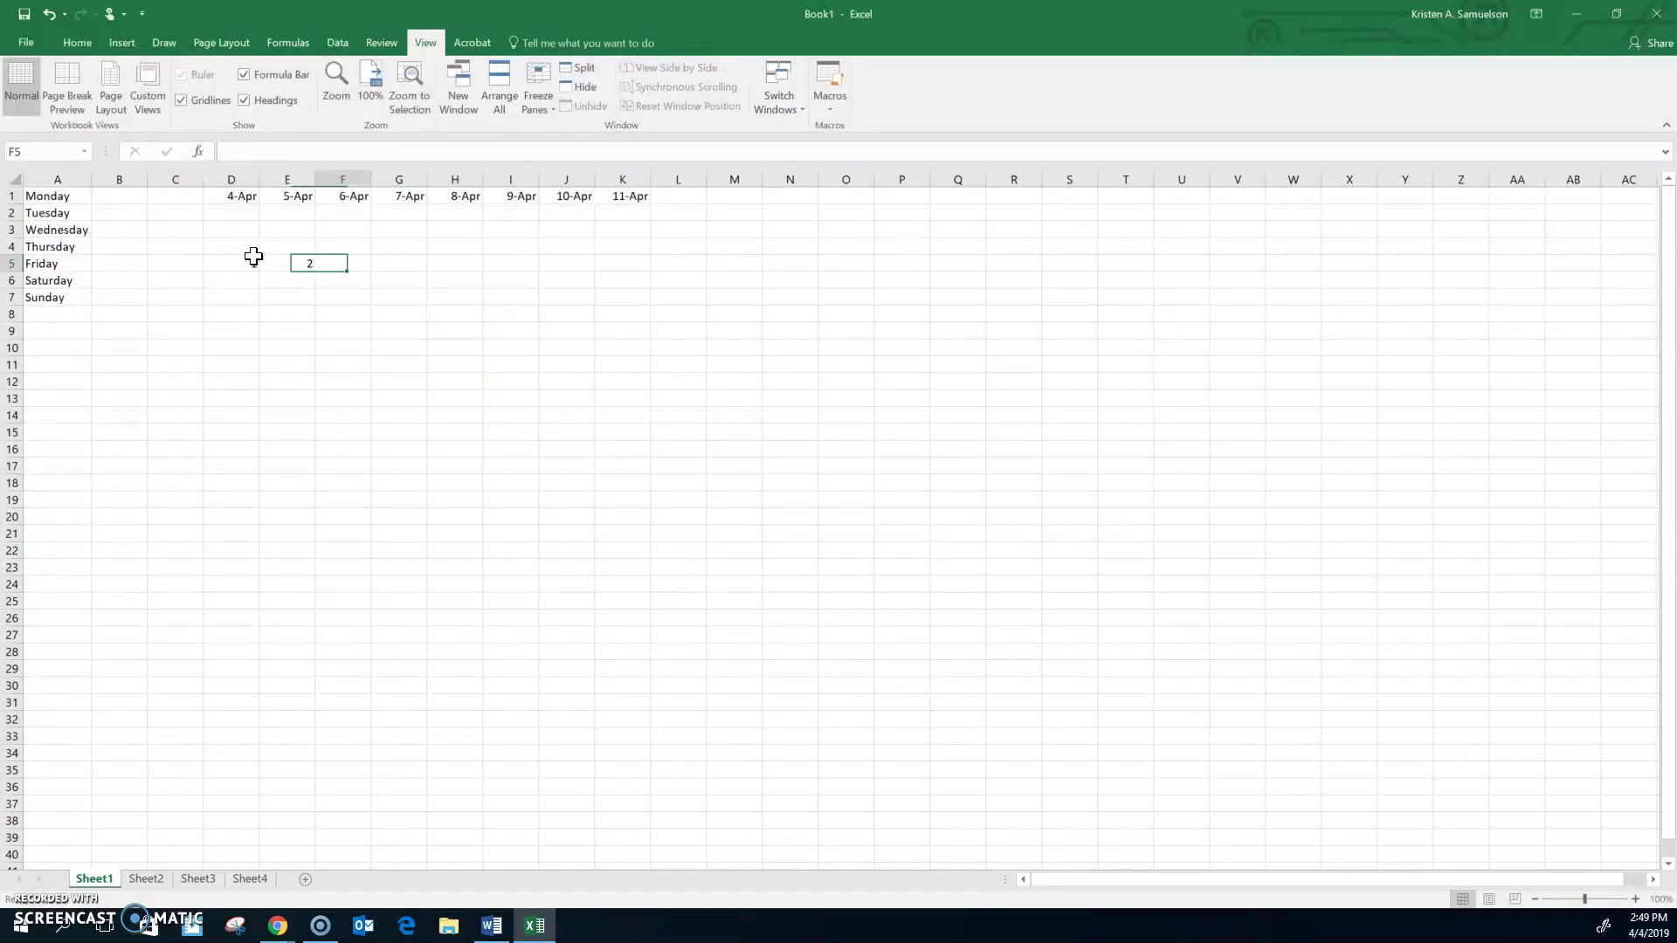
drag(229, 259, 648, 265)
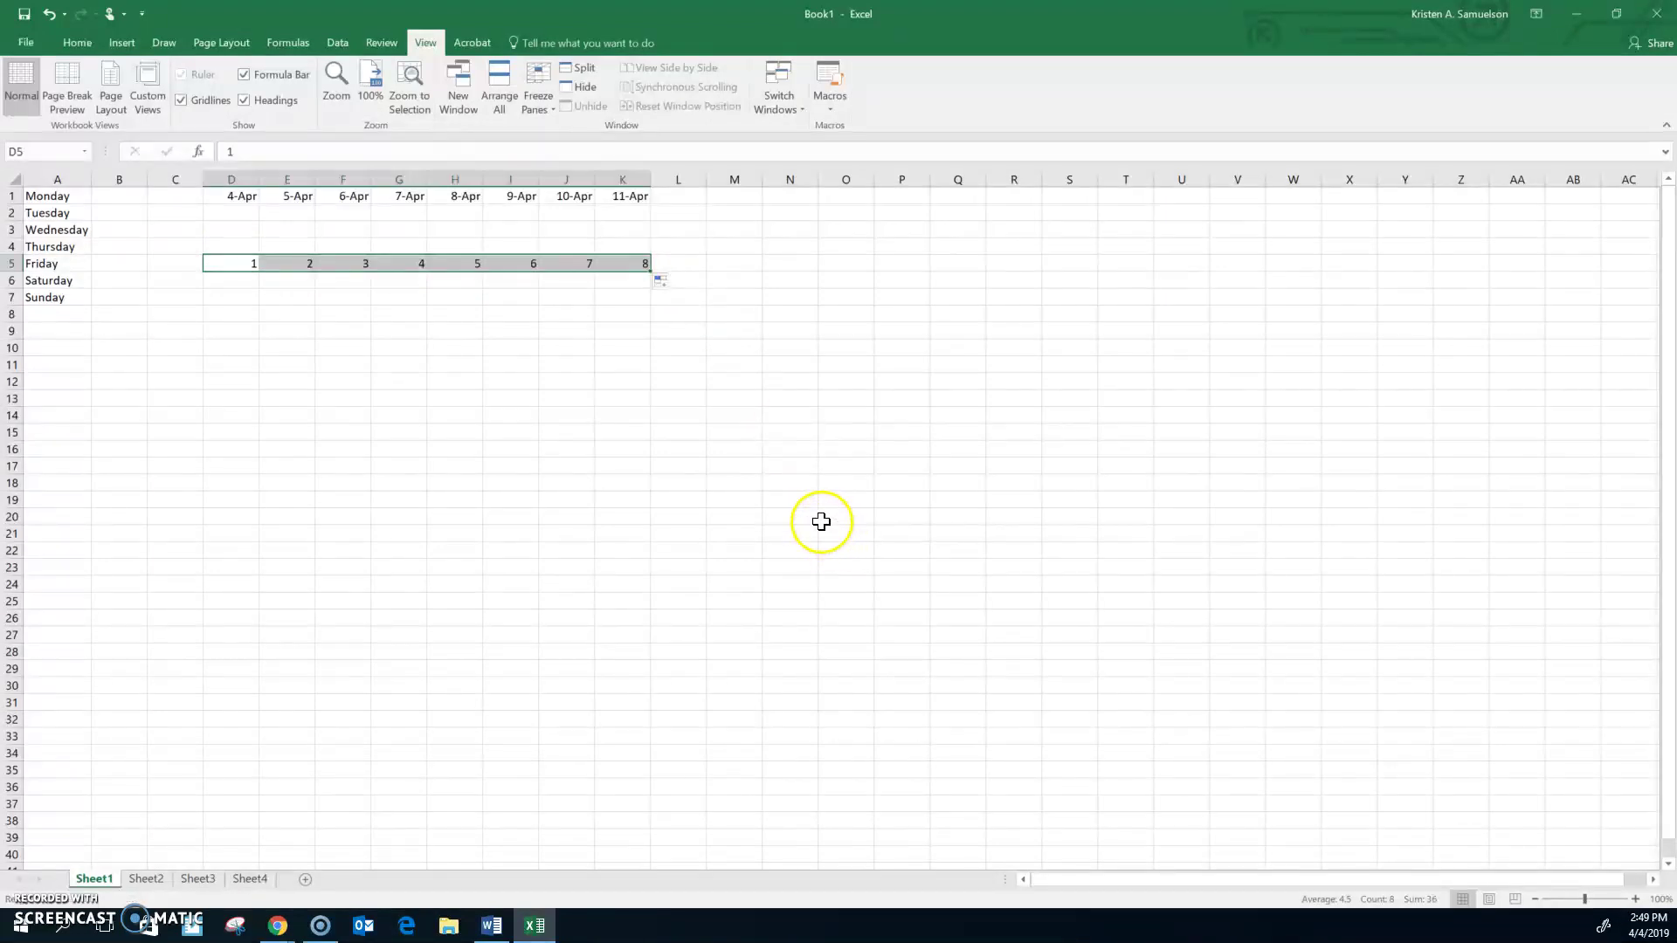
Enter a single 1 in D10 and fill it across row 10 to K10.
click(231, 347)
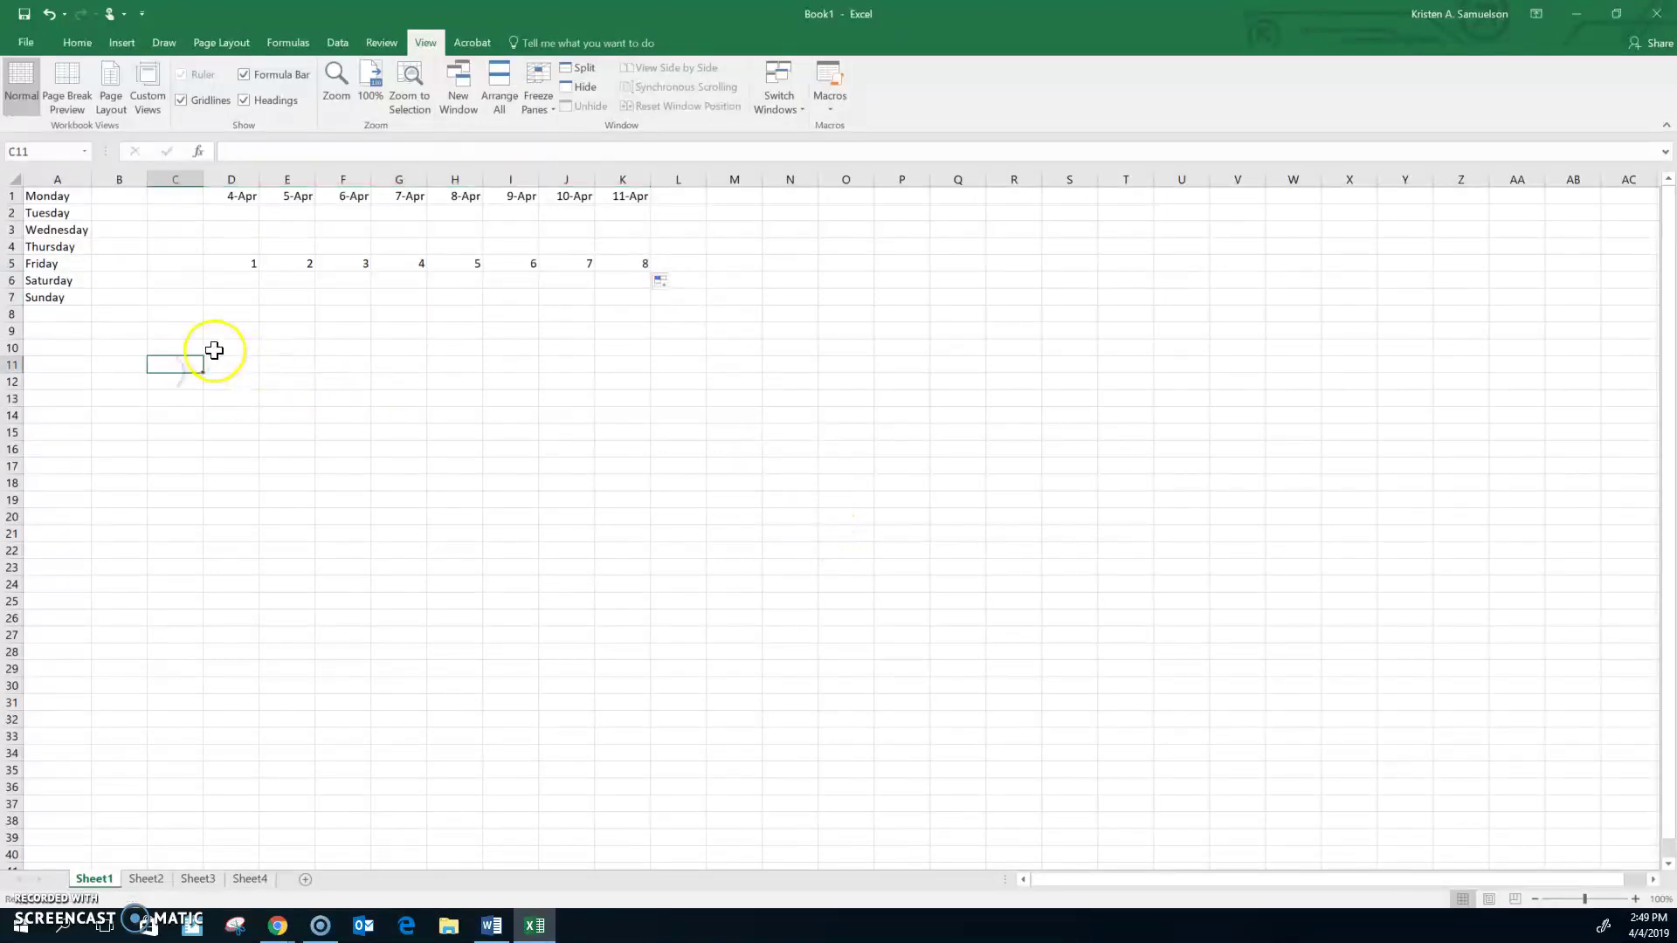
text(1)
key(Return)
click(250, 350)
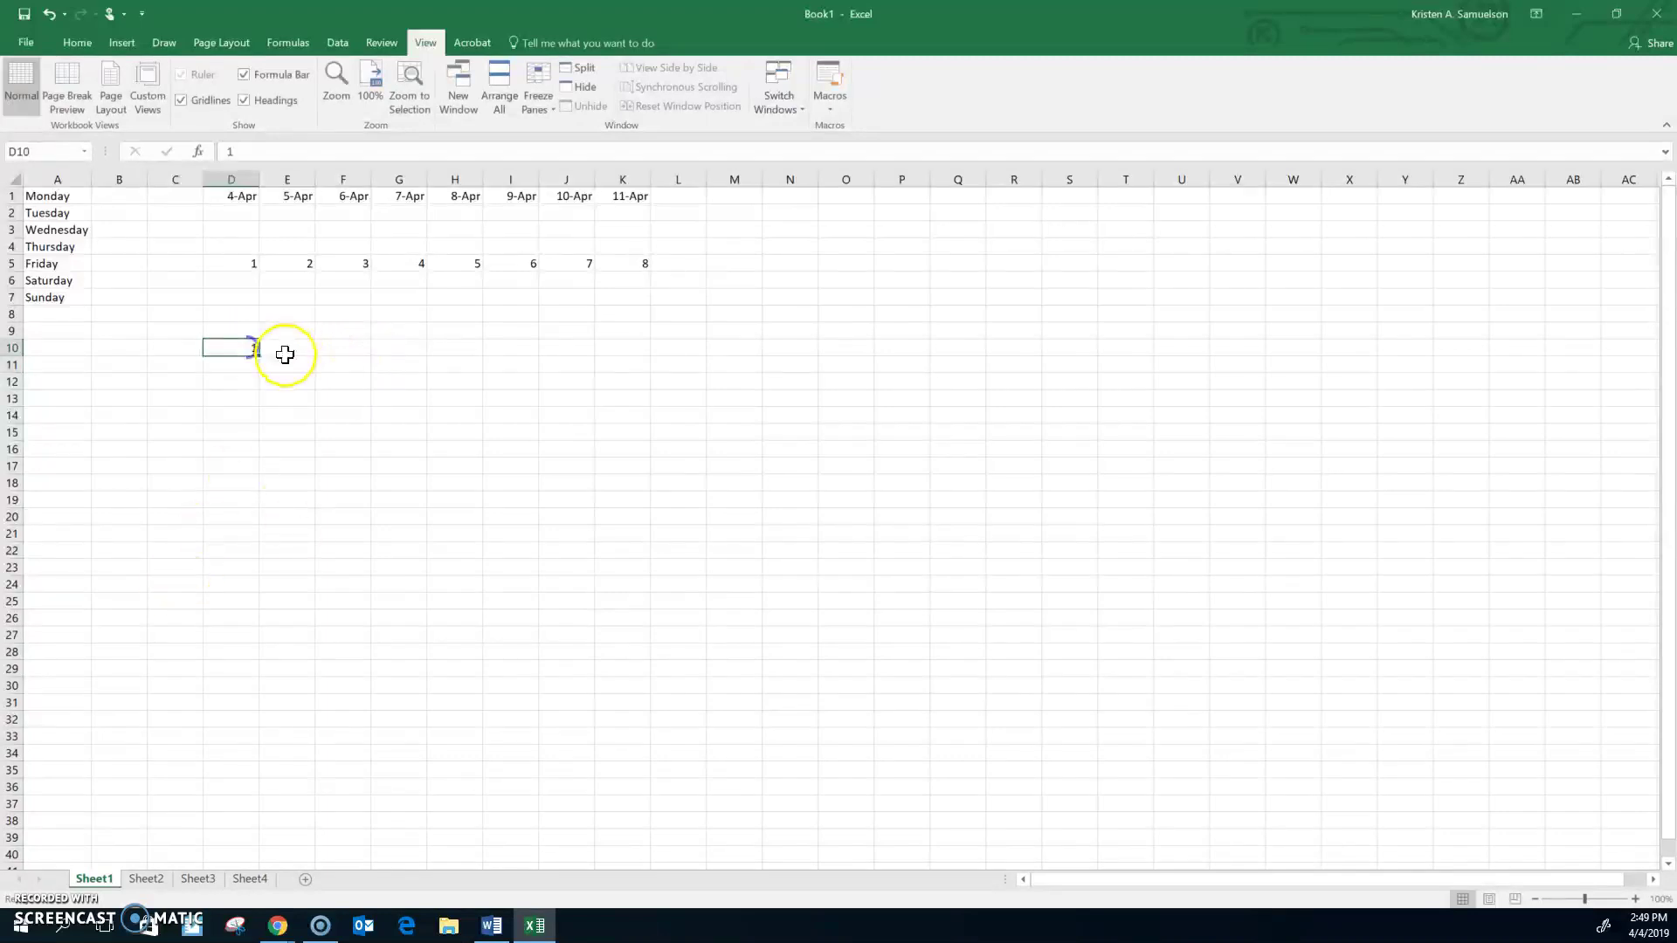
drag(261, 353, 644, 348)
click(279, 392)
click(253, 348)
drag(262, 357, 642, 365)
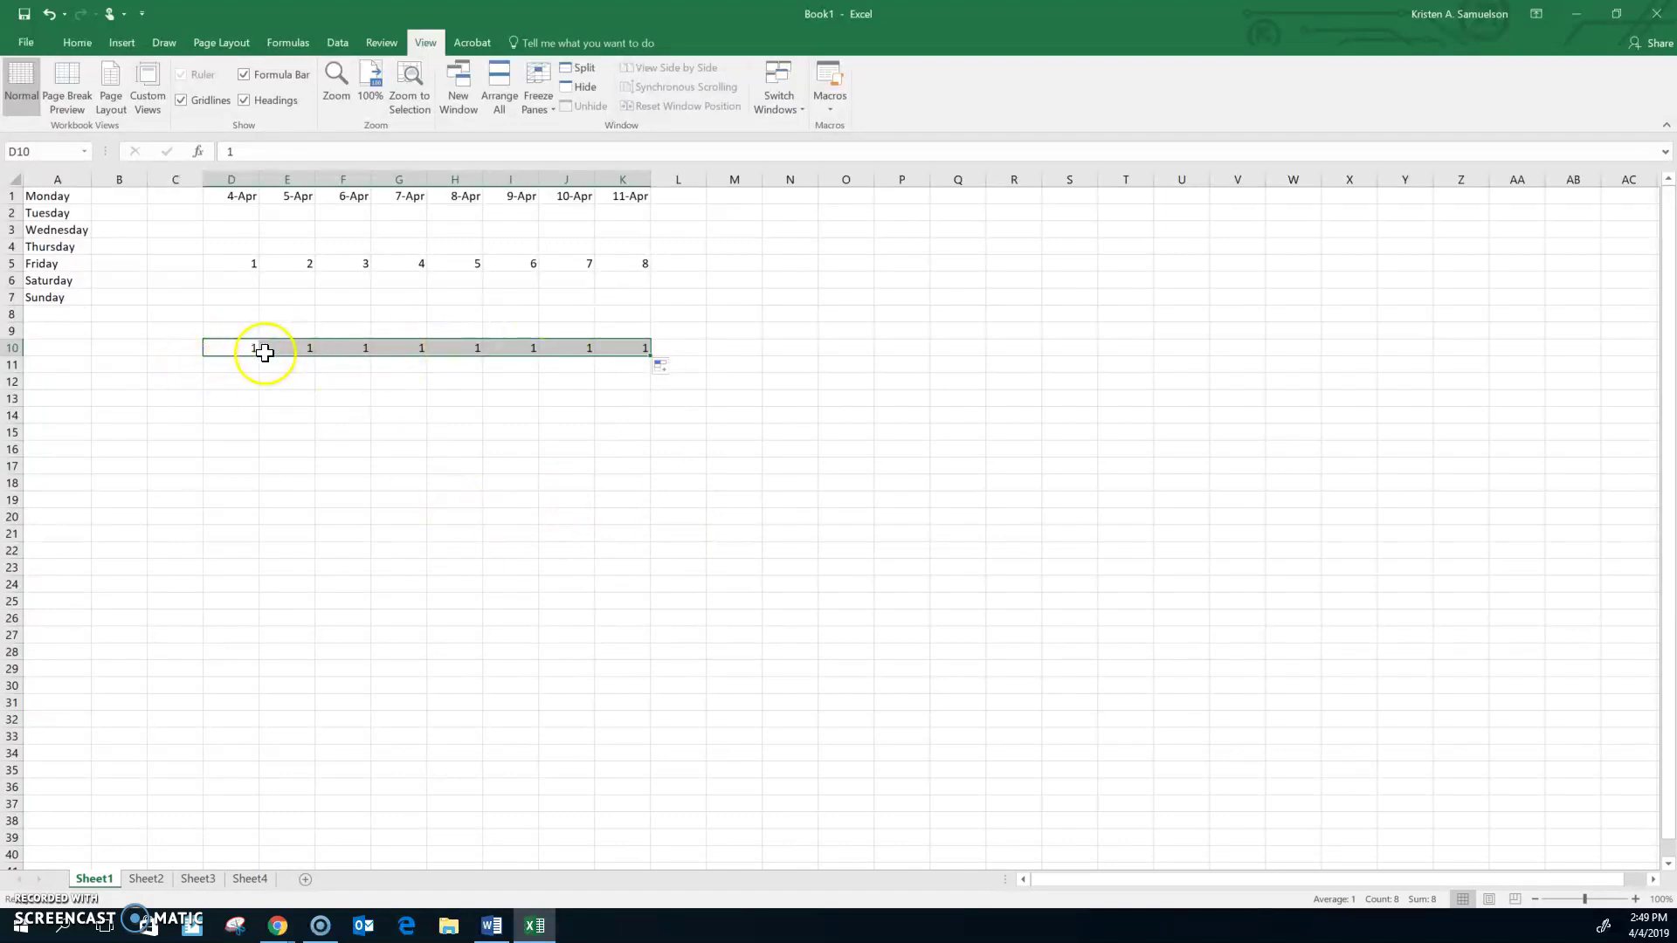
Clear the repeated 1s from D10 to K10.
click(249, 267)
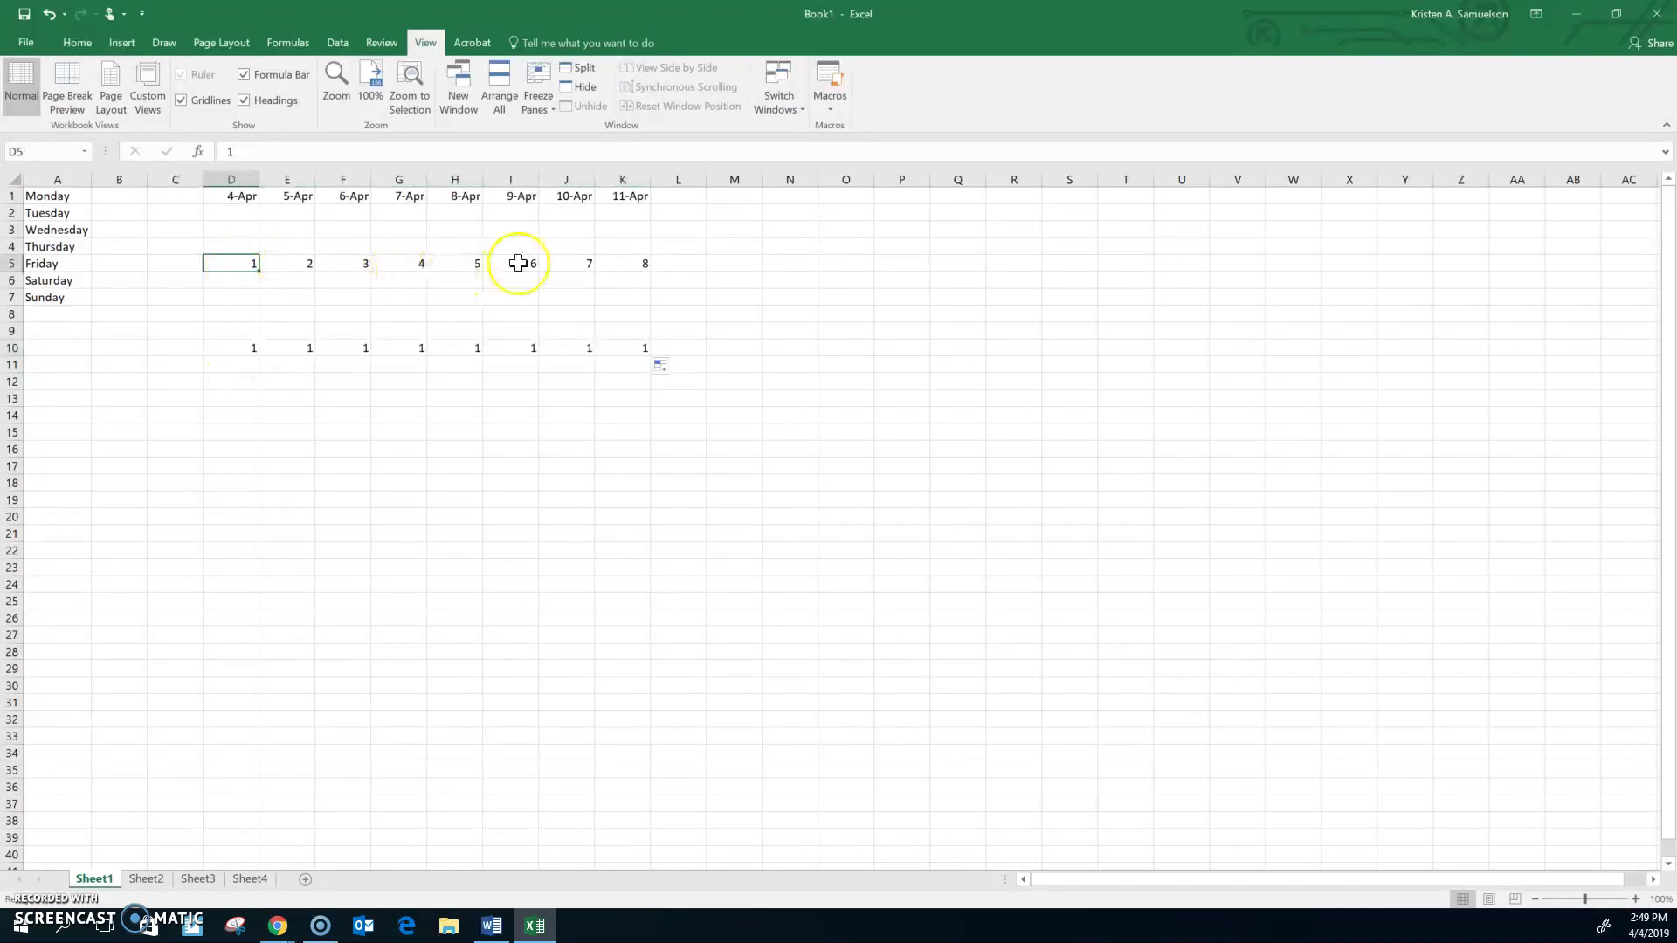
click(609, 348)
drag(609, 347, 254, 346)
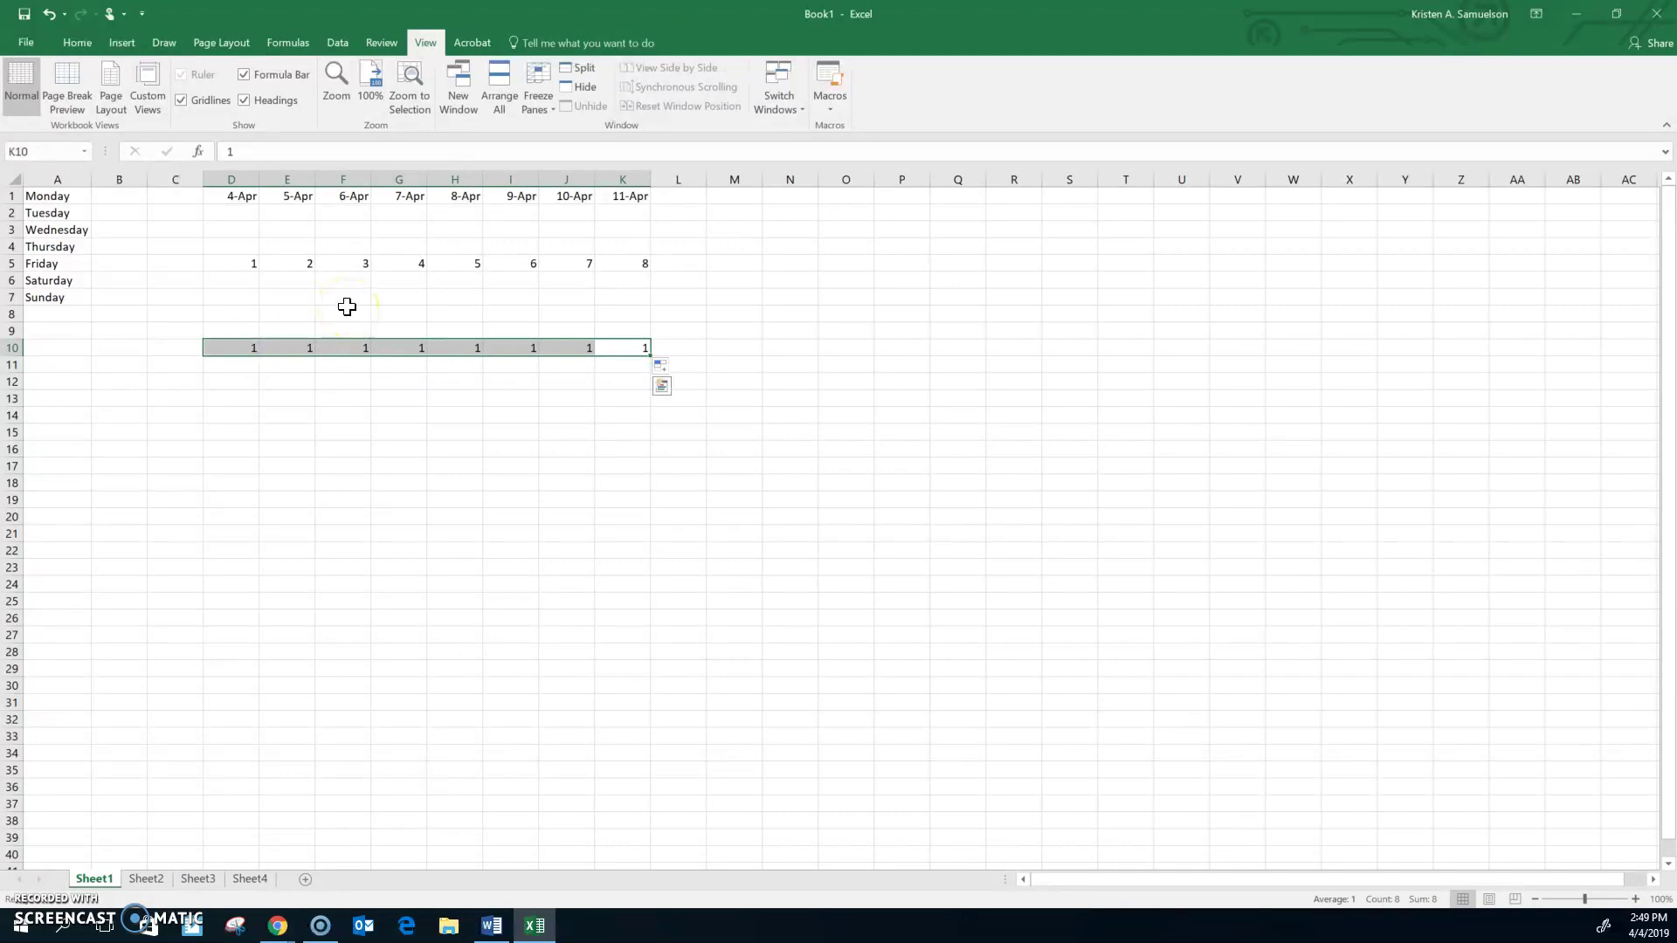
key(Delete)
Examine the clipboard and formatting commands, the commands for inserting illustrations and charts, and the drawing pens.
click(76, 43)
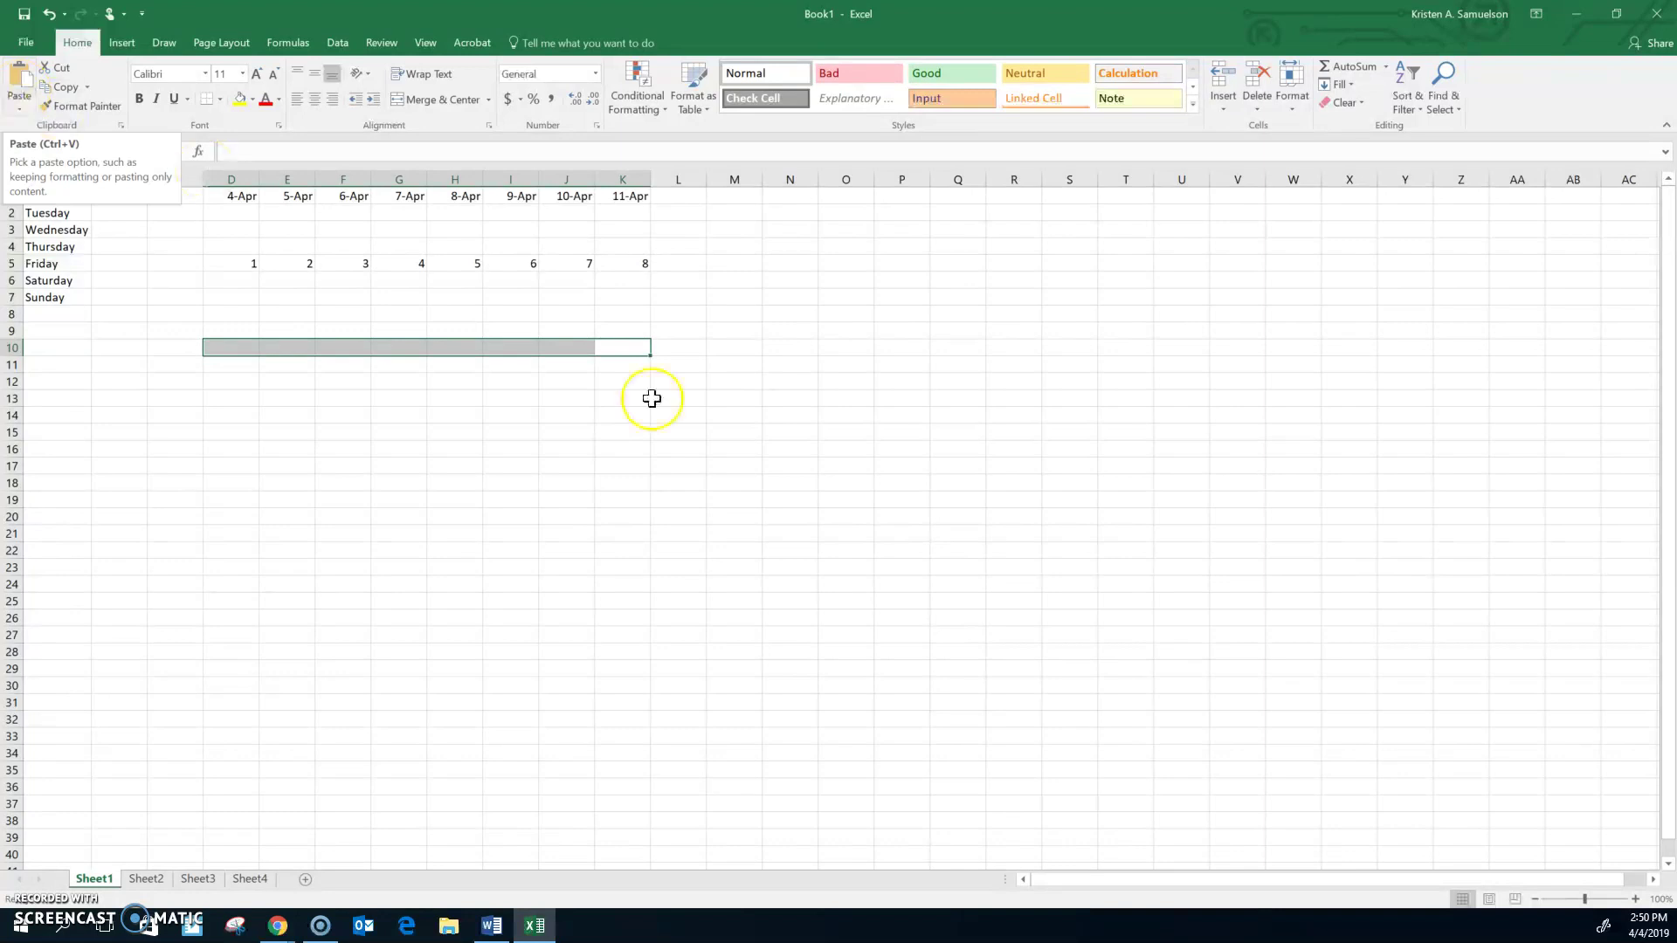
click(725, 449)
click(325, 371)
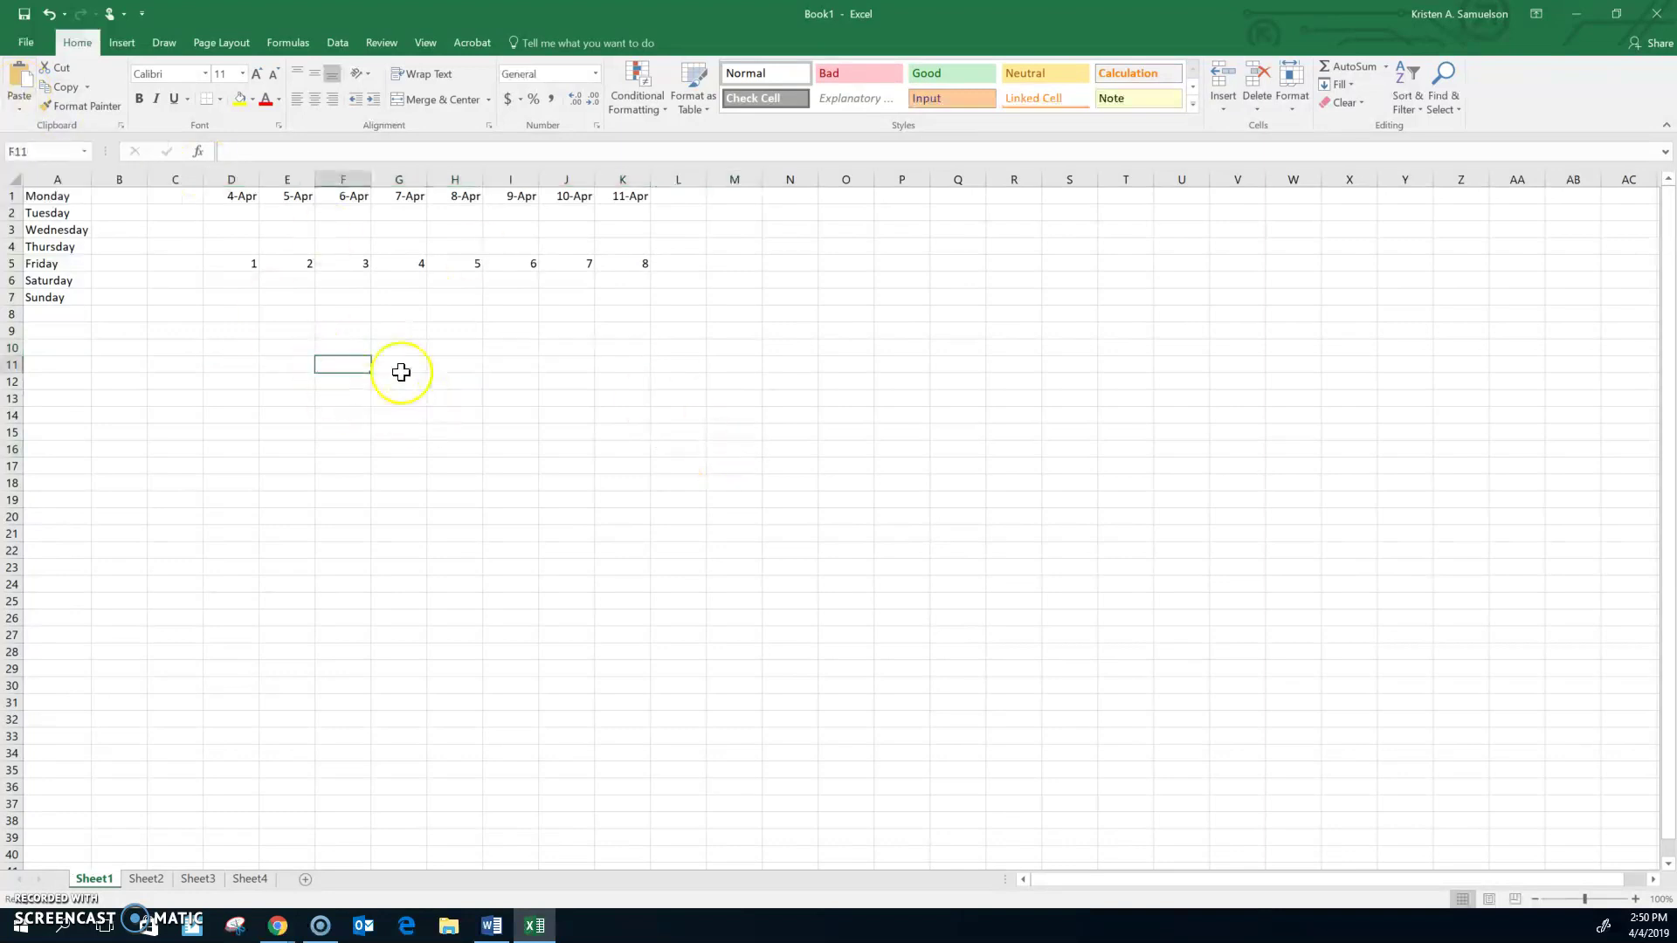
click(355, 262)
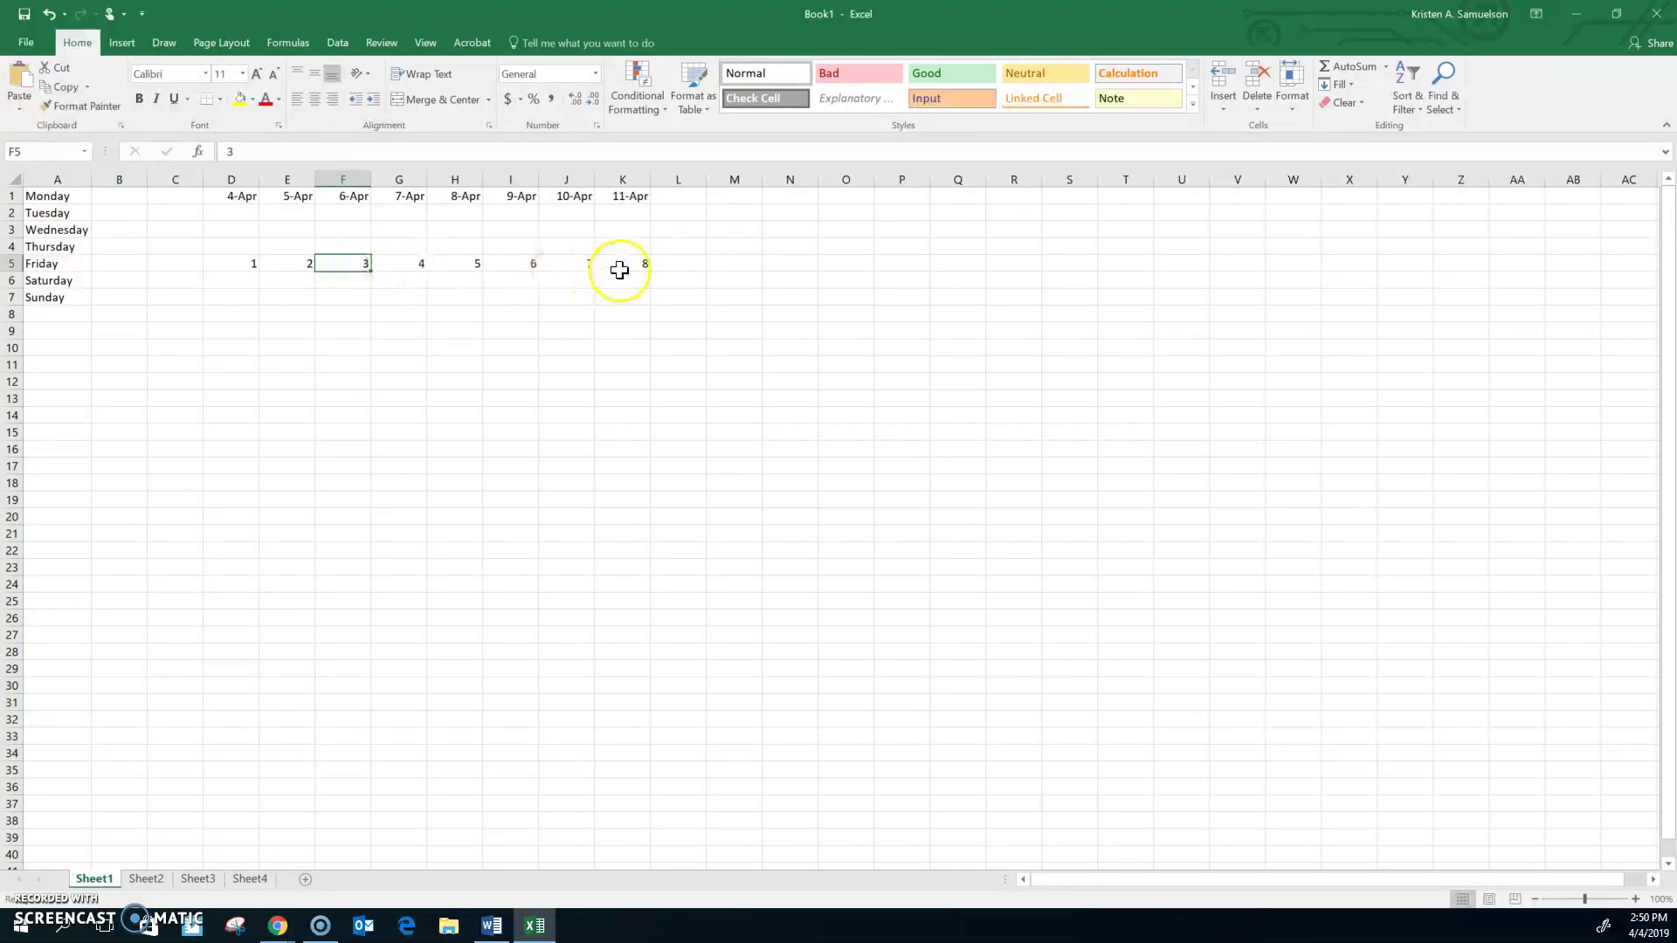
drag(361, 416, 362, 426)
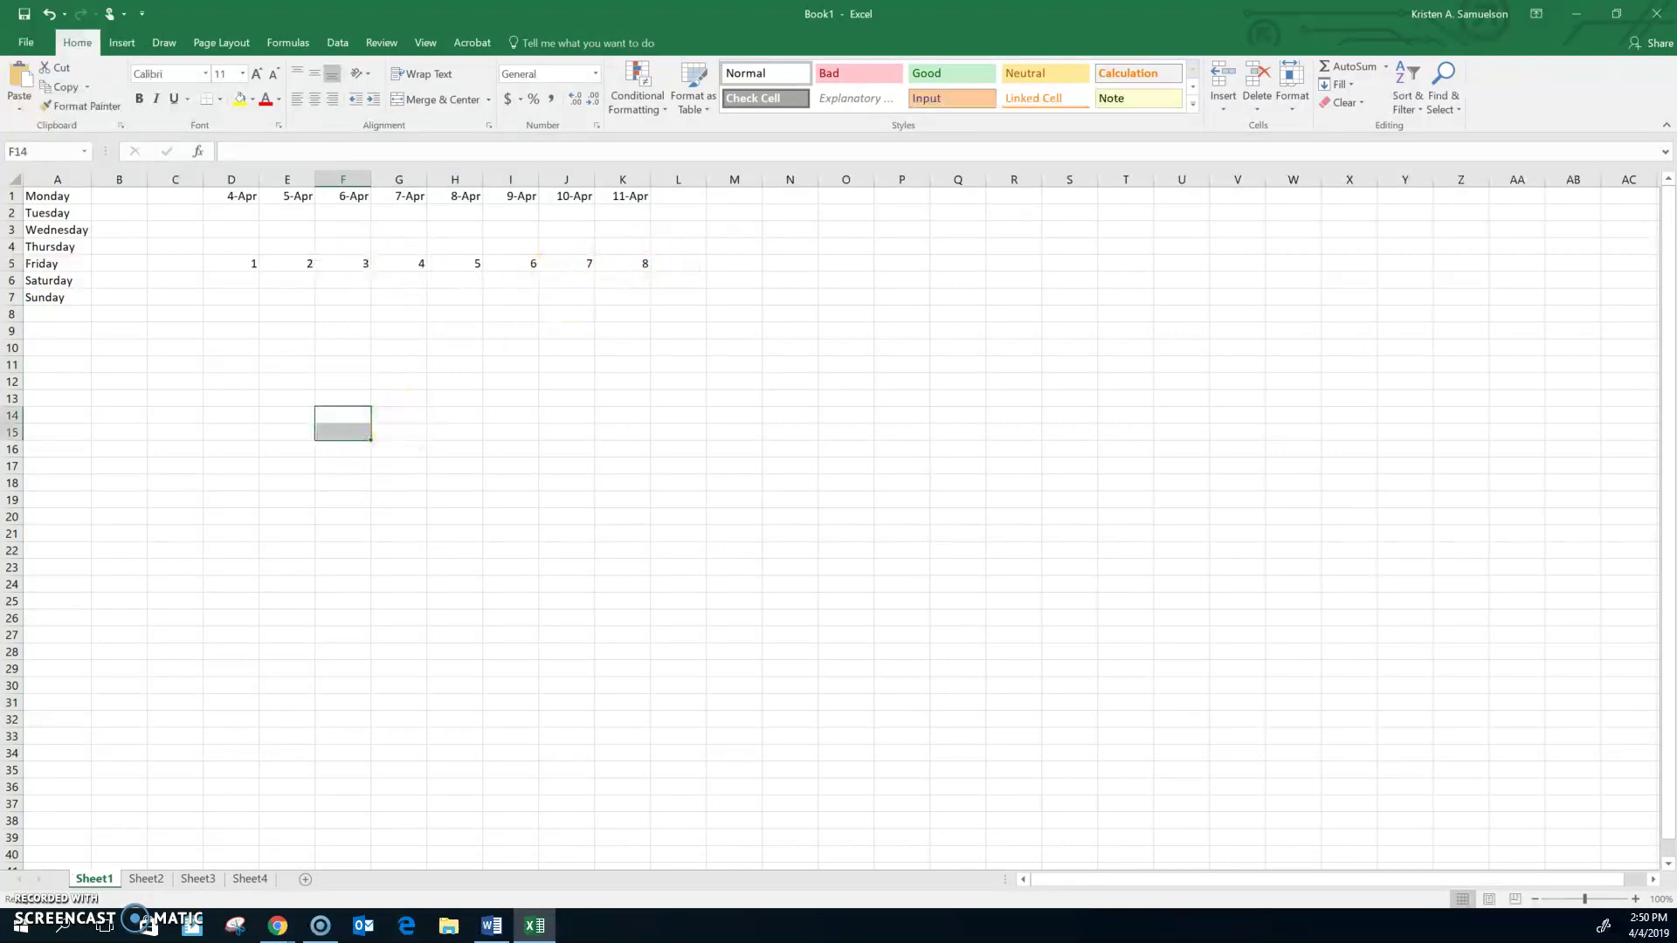
click(402, 417)
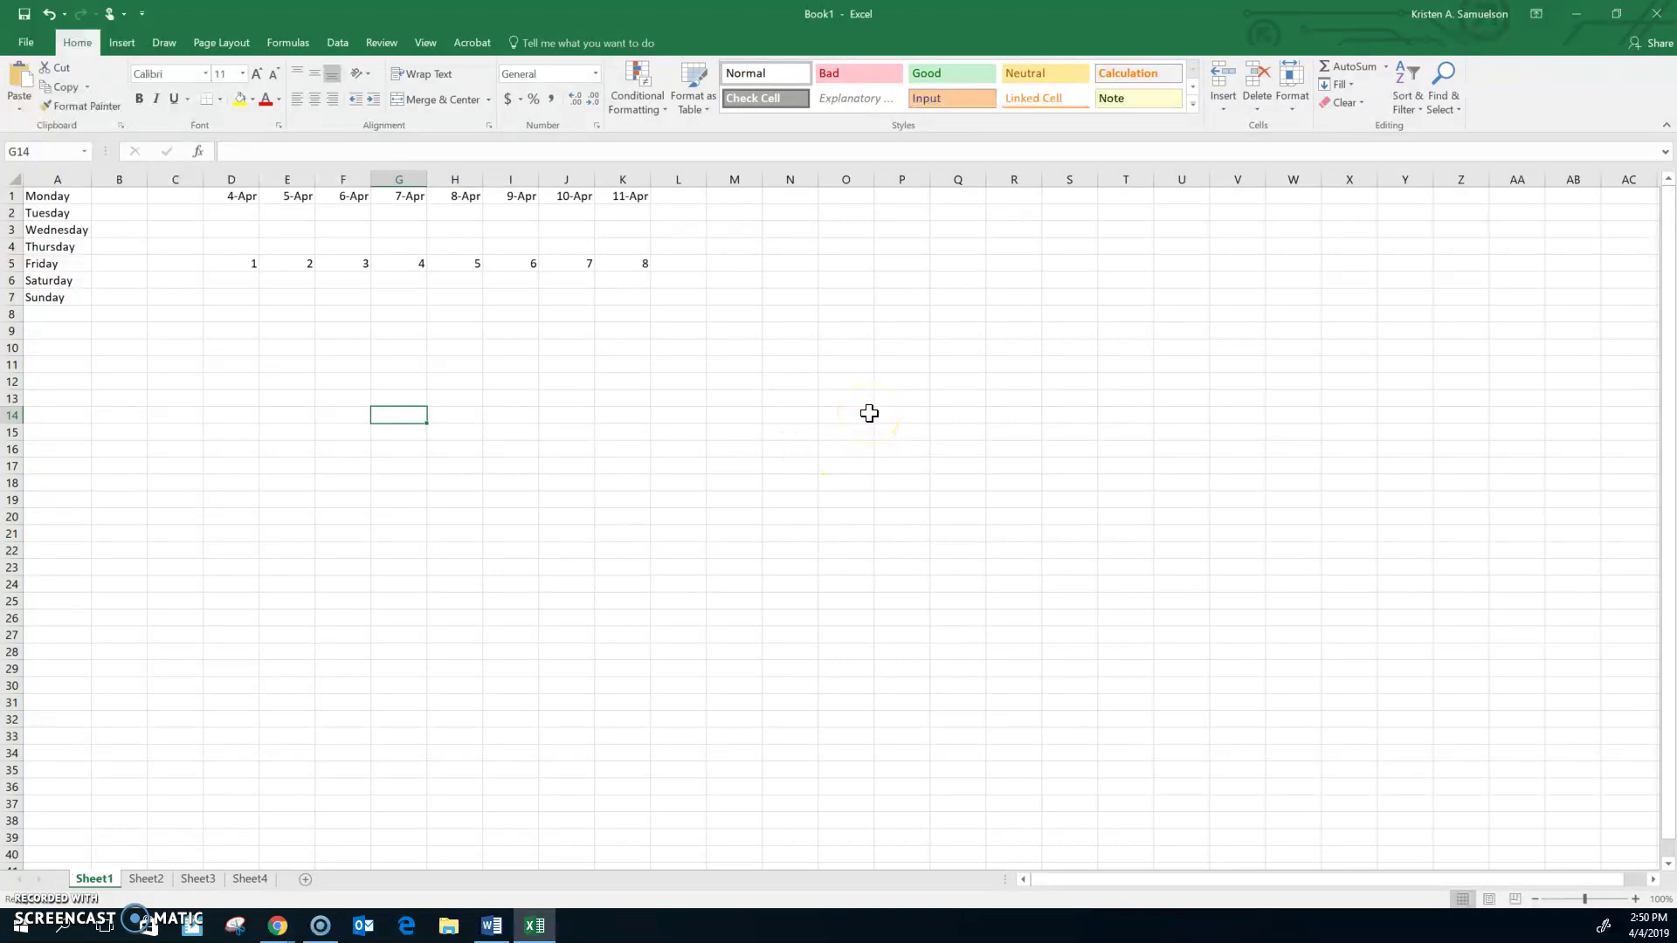
click(122, 42)
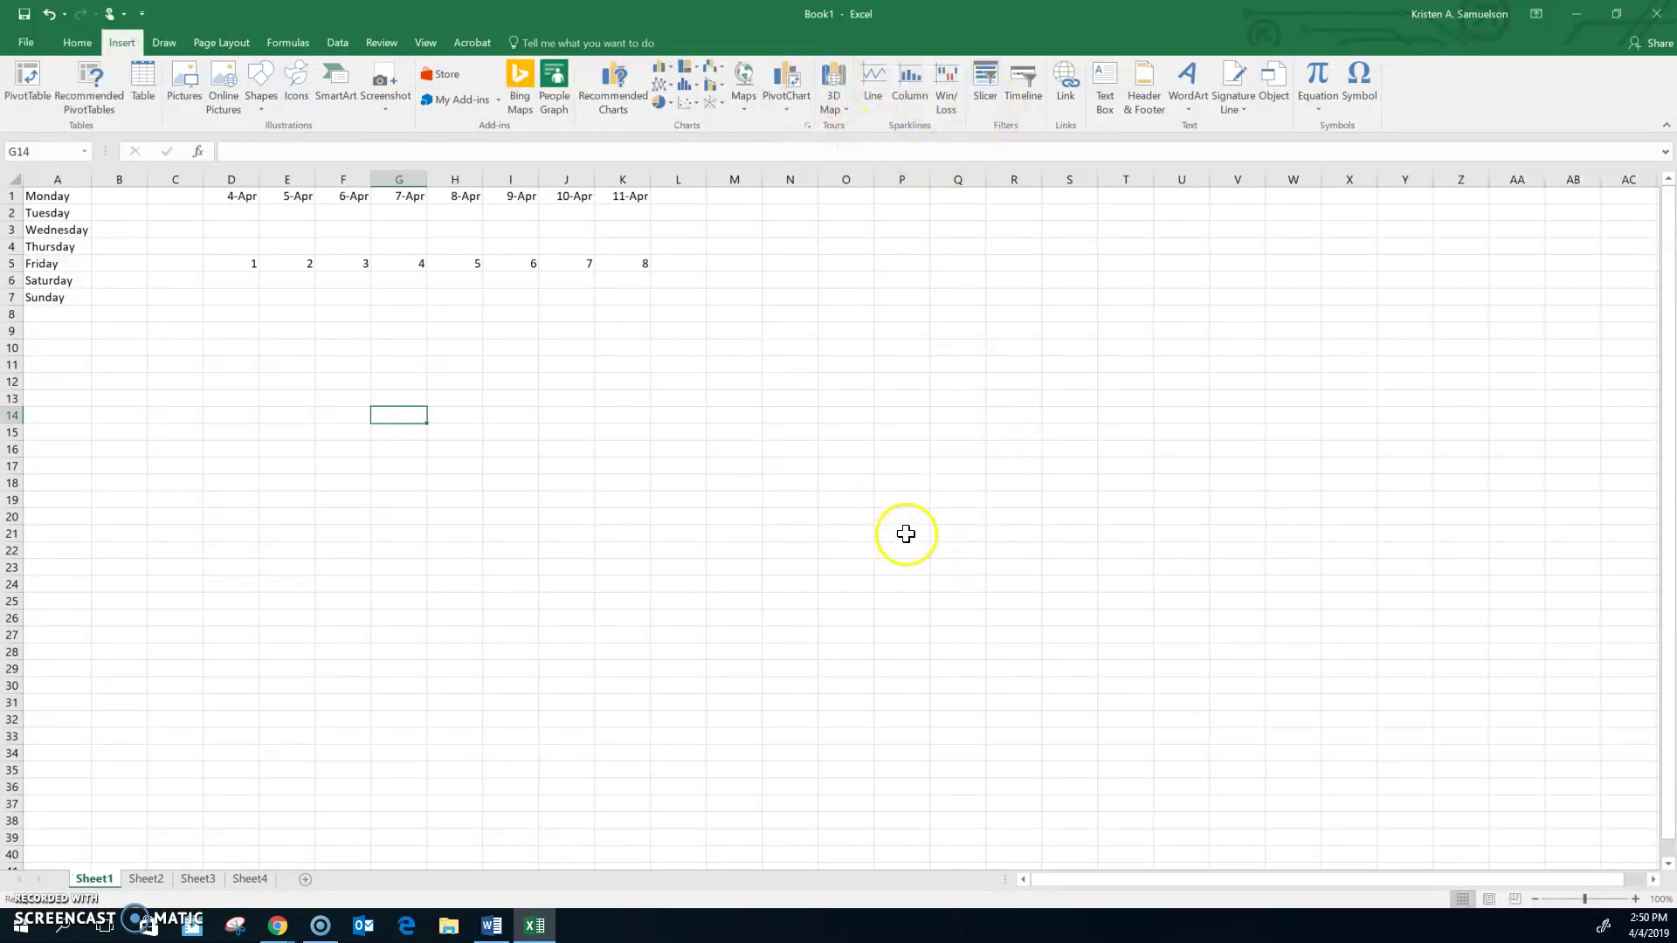
click(175, 42)
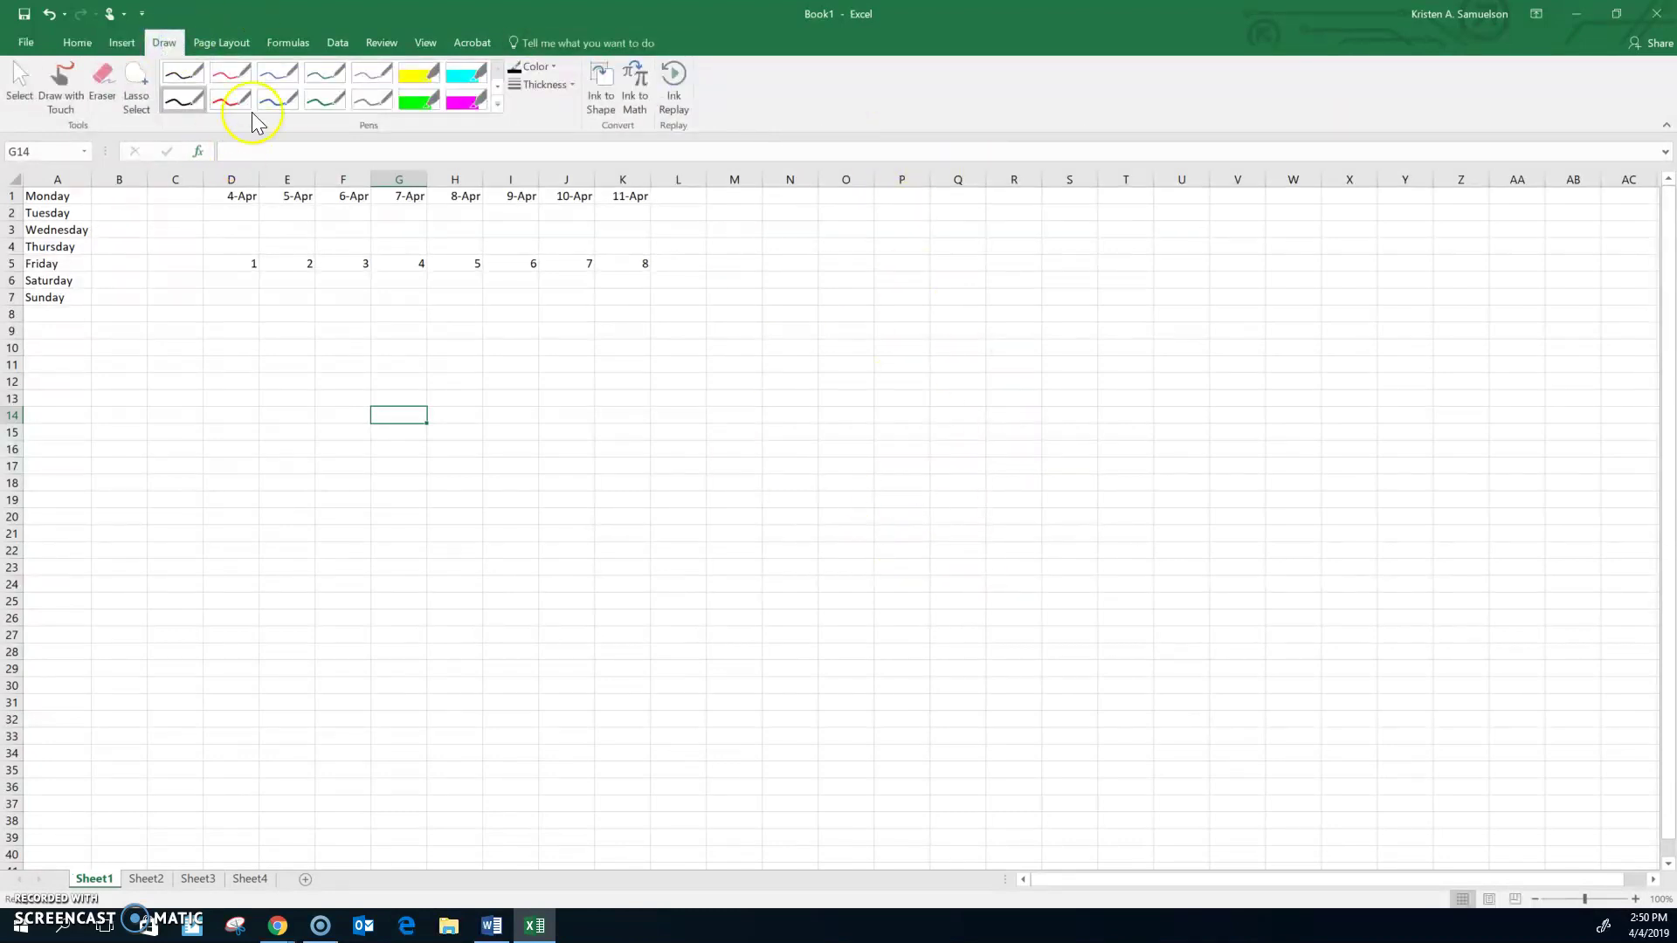
Set the gridlines of Sheet1 to print.
click(231, 40)
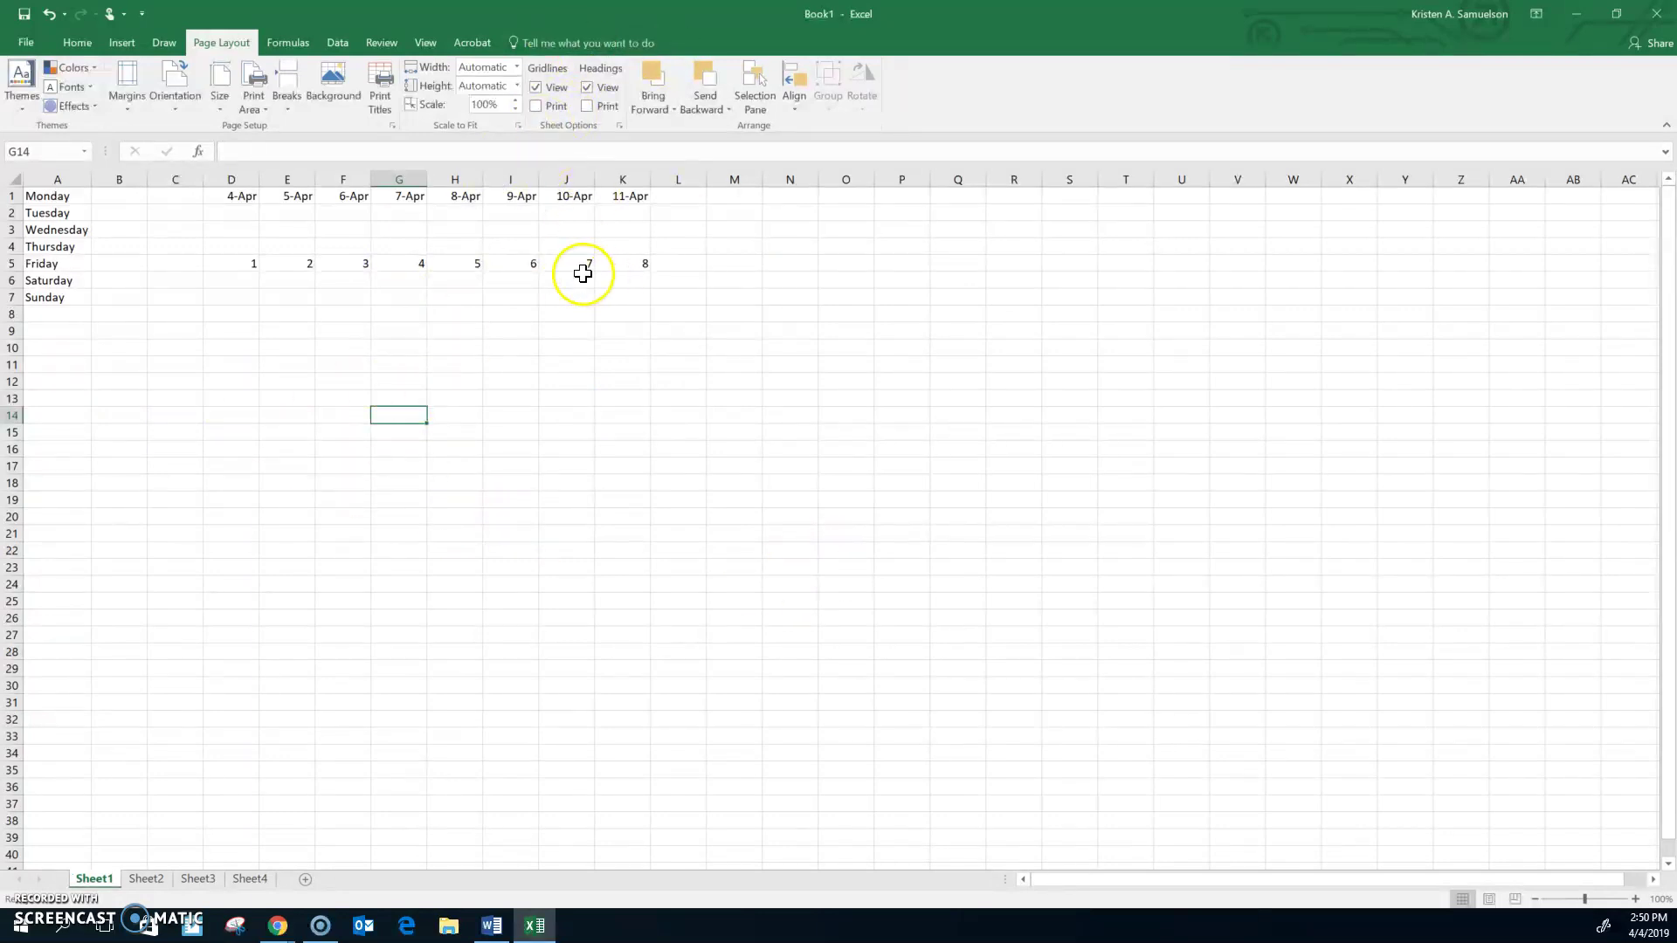
click(537, 104)
Examine the commands for formulas, data, reviewing, viewing and Acrobat, and return to the formatting and editing commands.
click(300, 42)
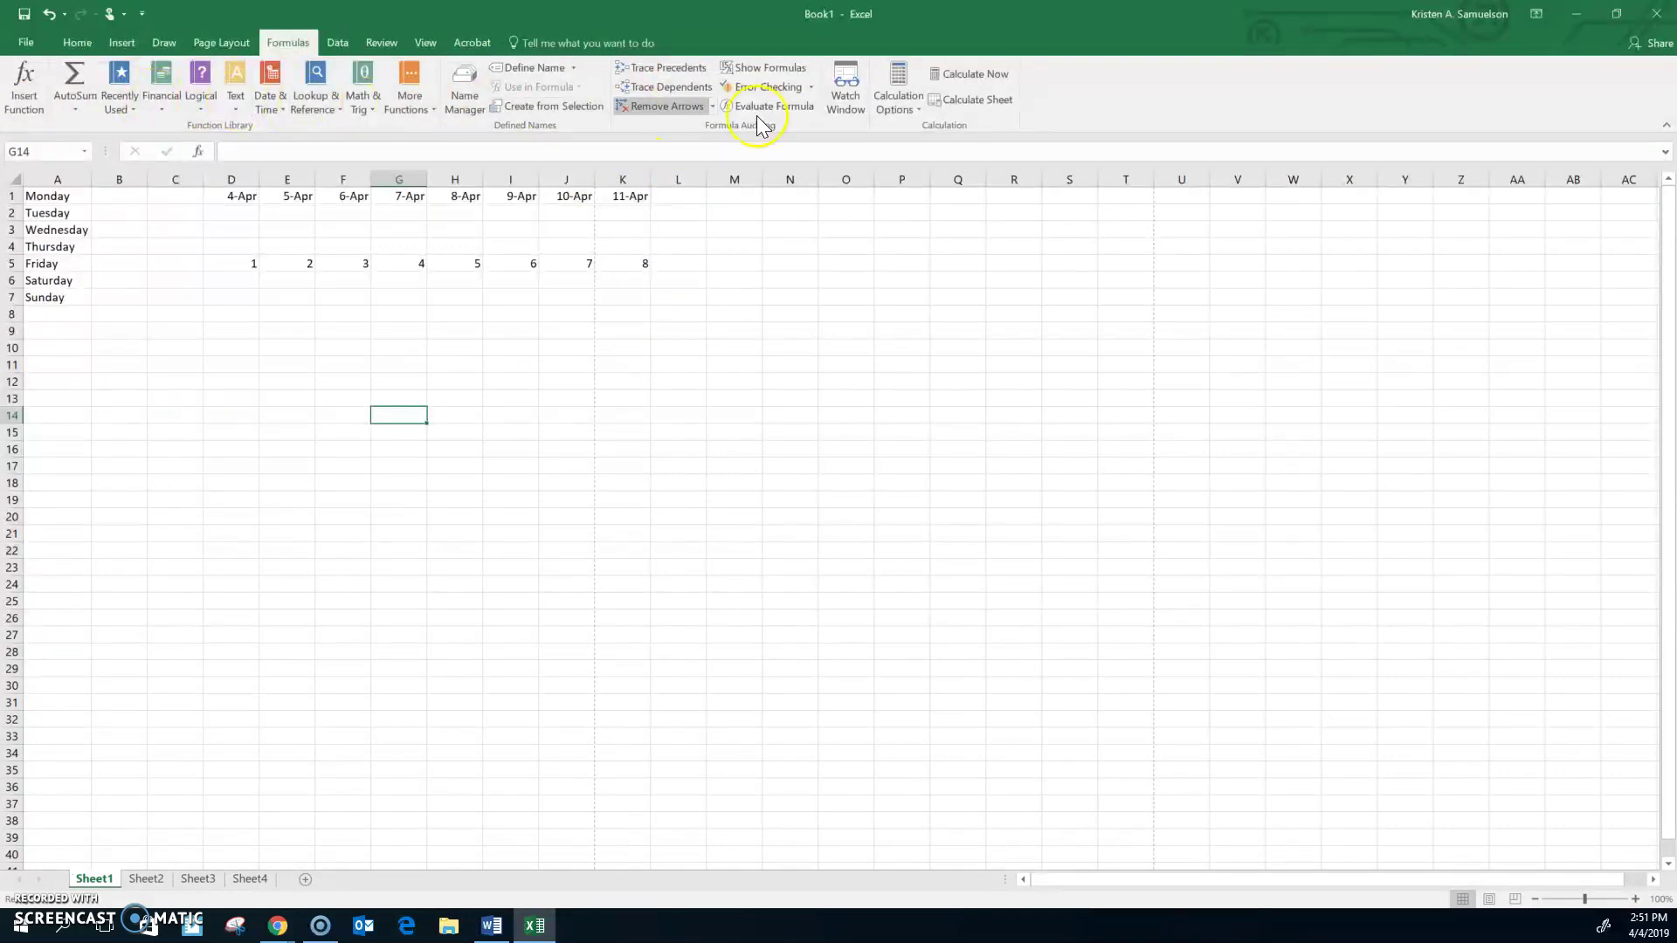
click(336, 42)
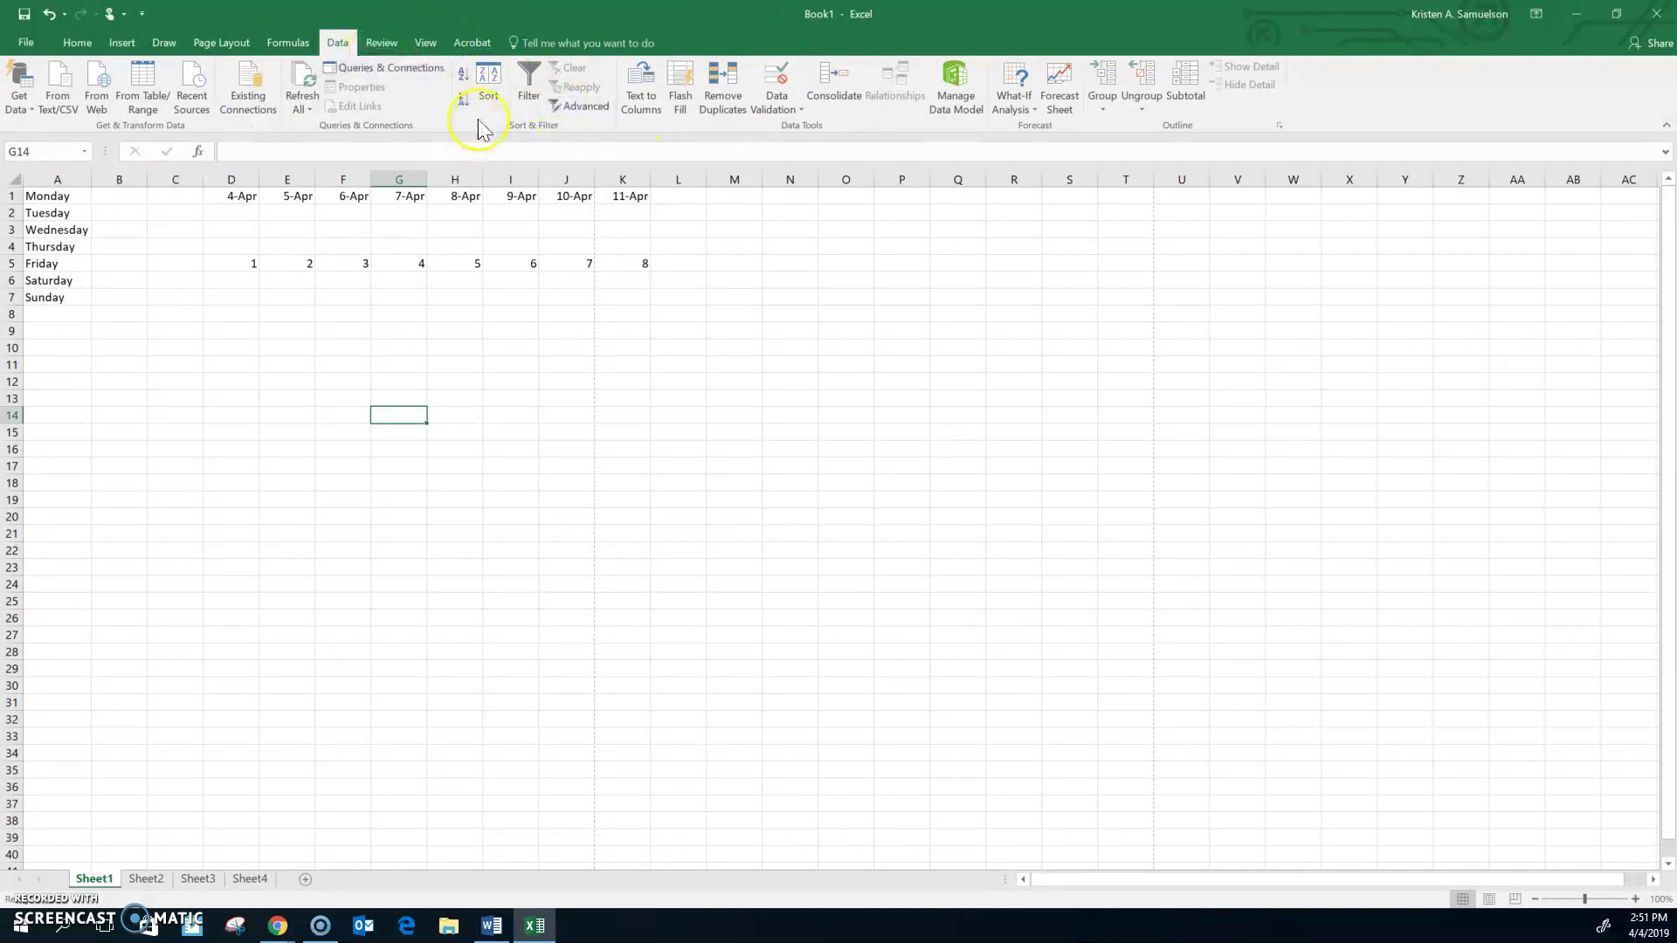
click(382, 44)
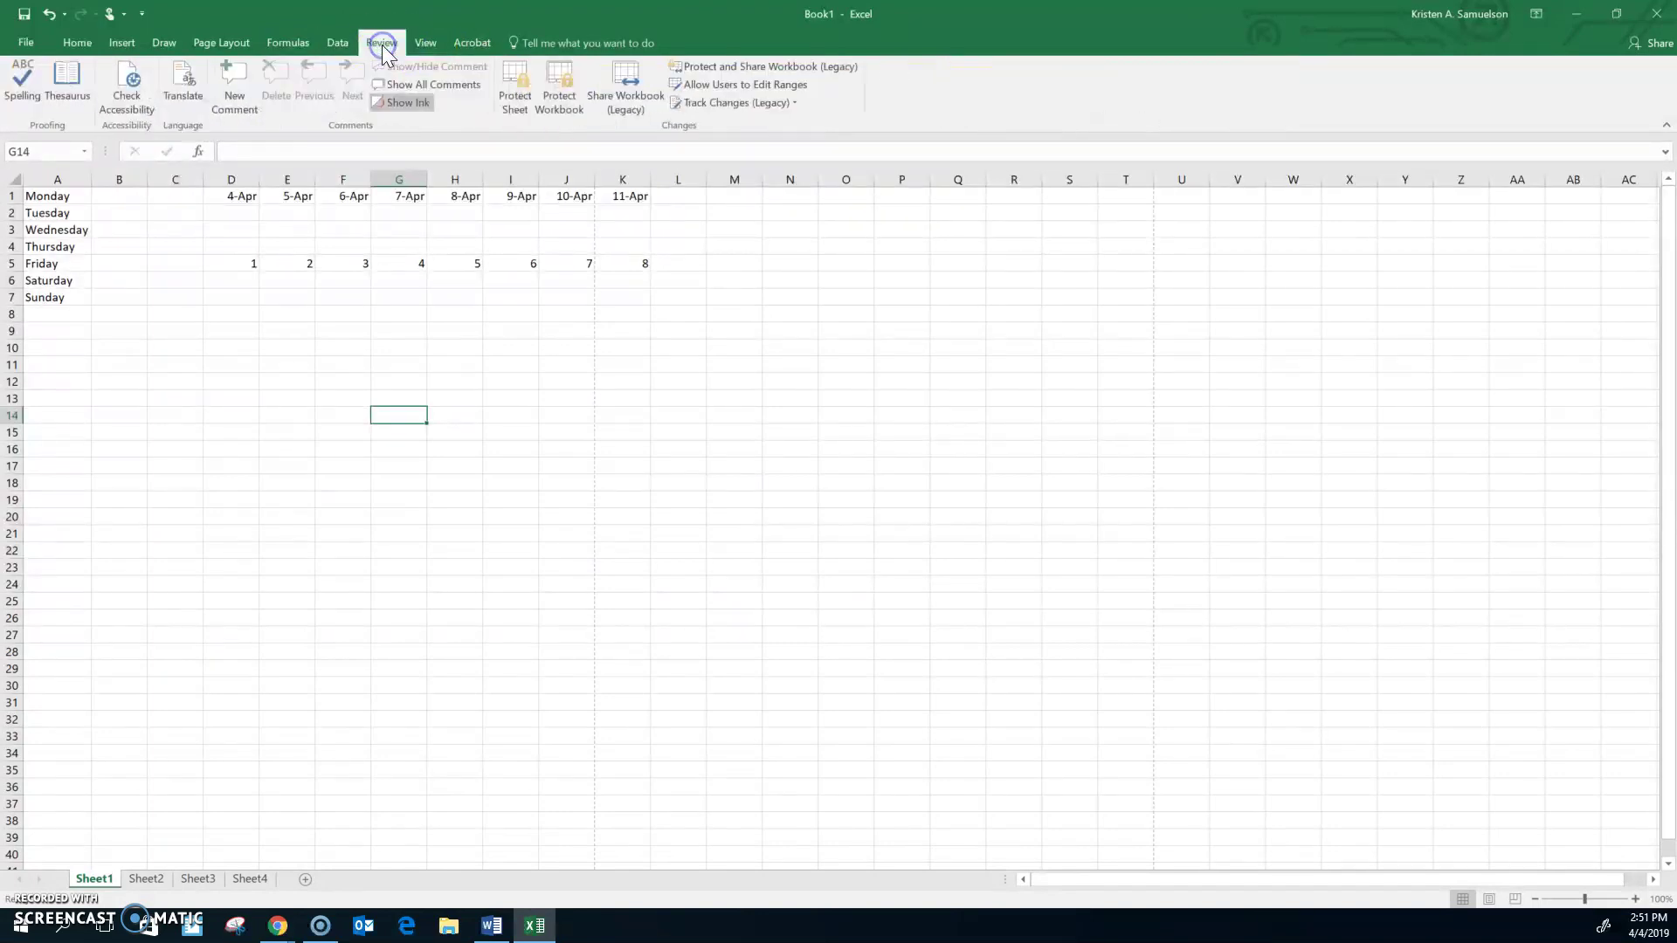
click(426, 43)
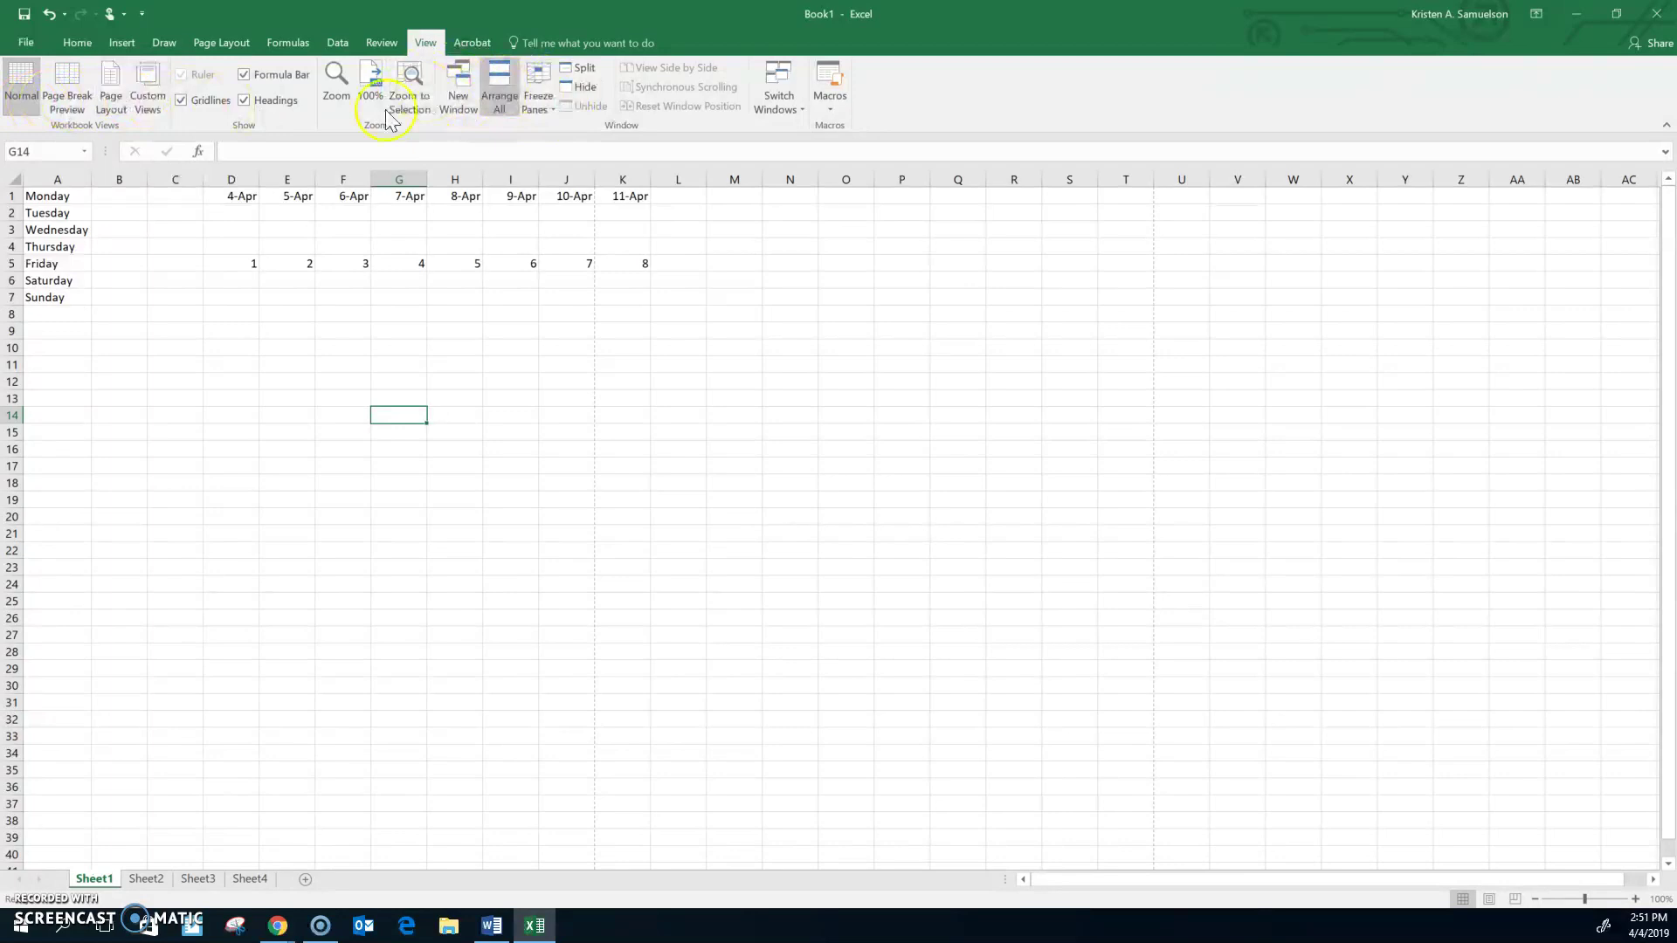
click(473, 43)
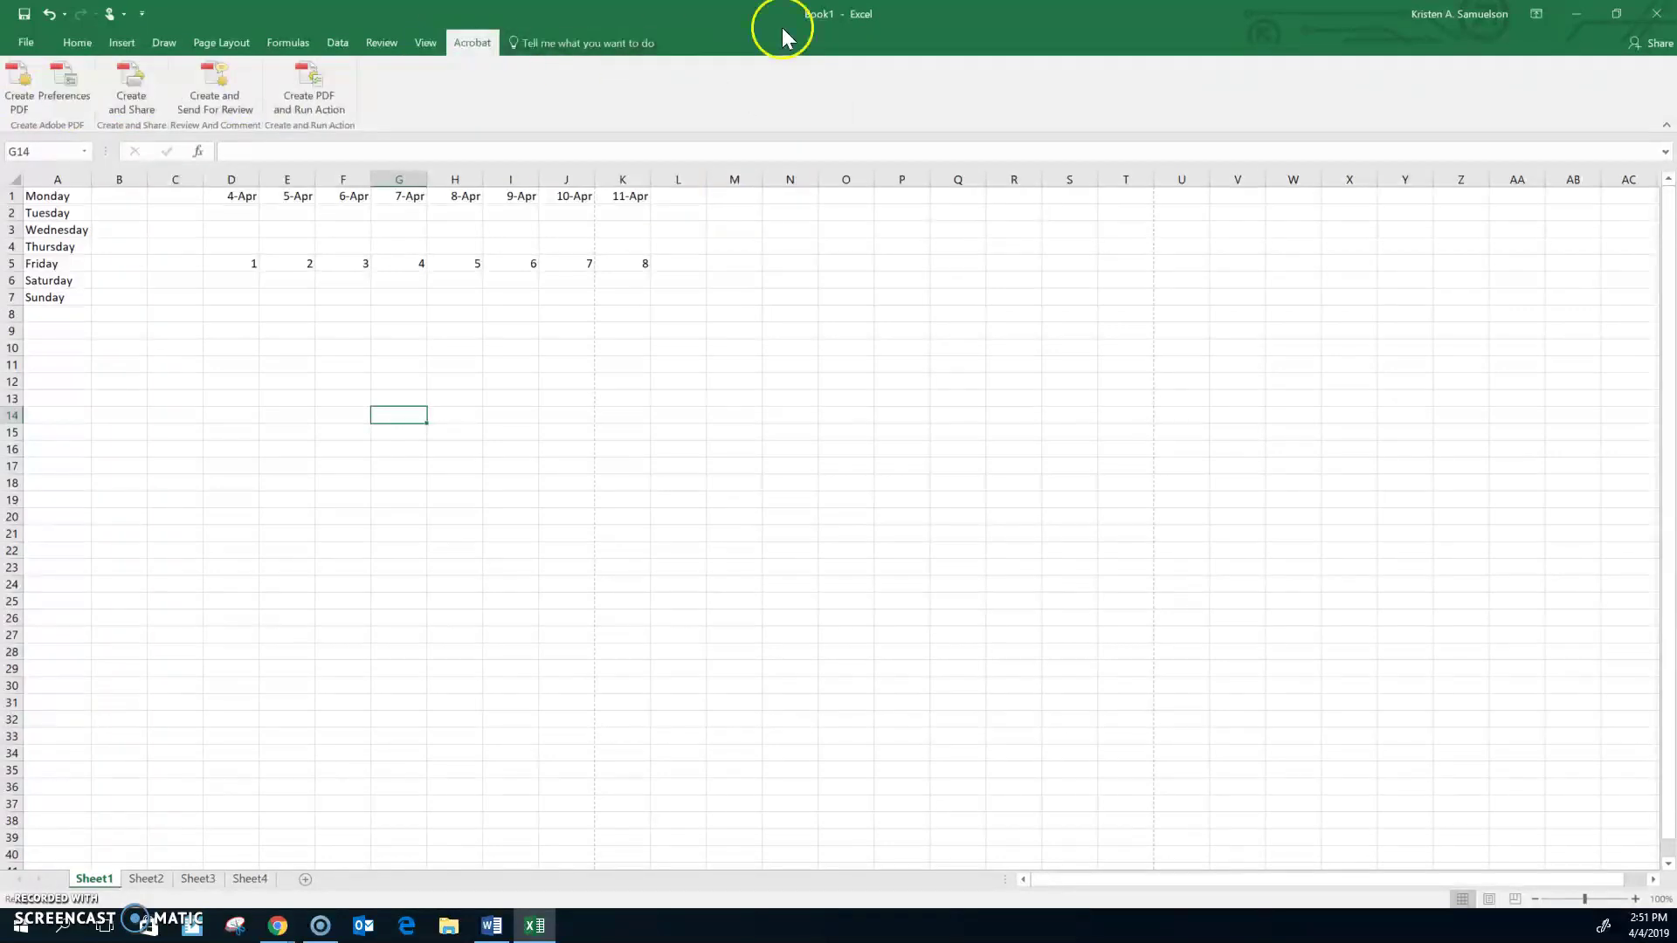
click(71, 44)
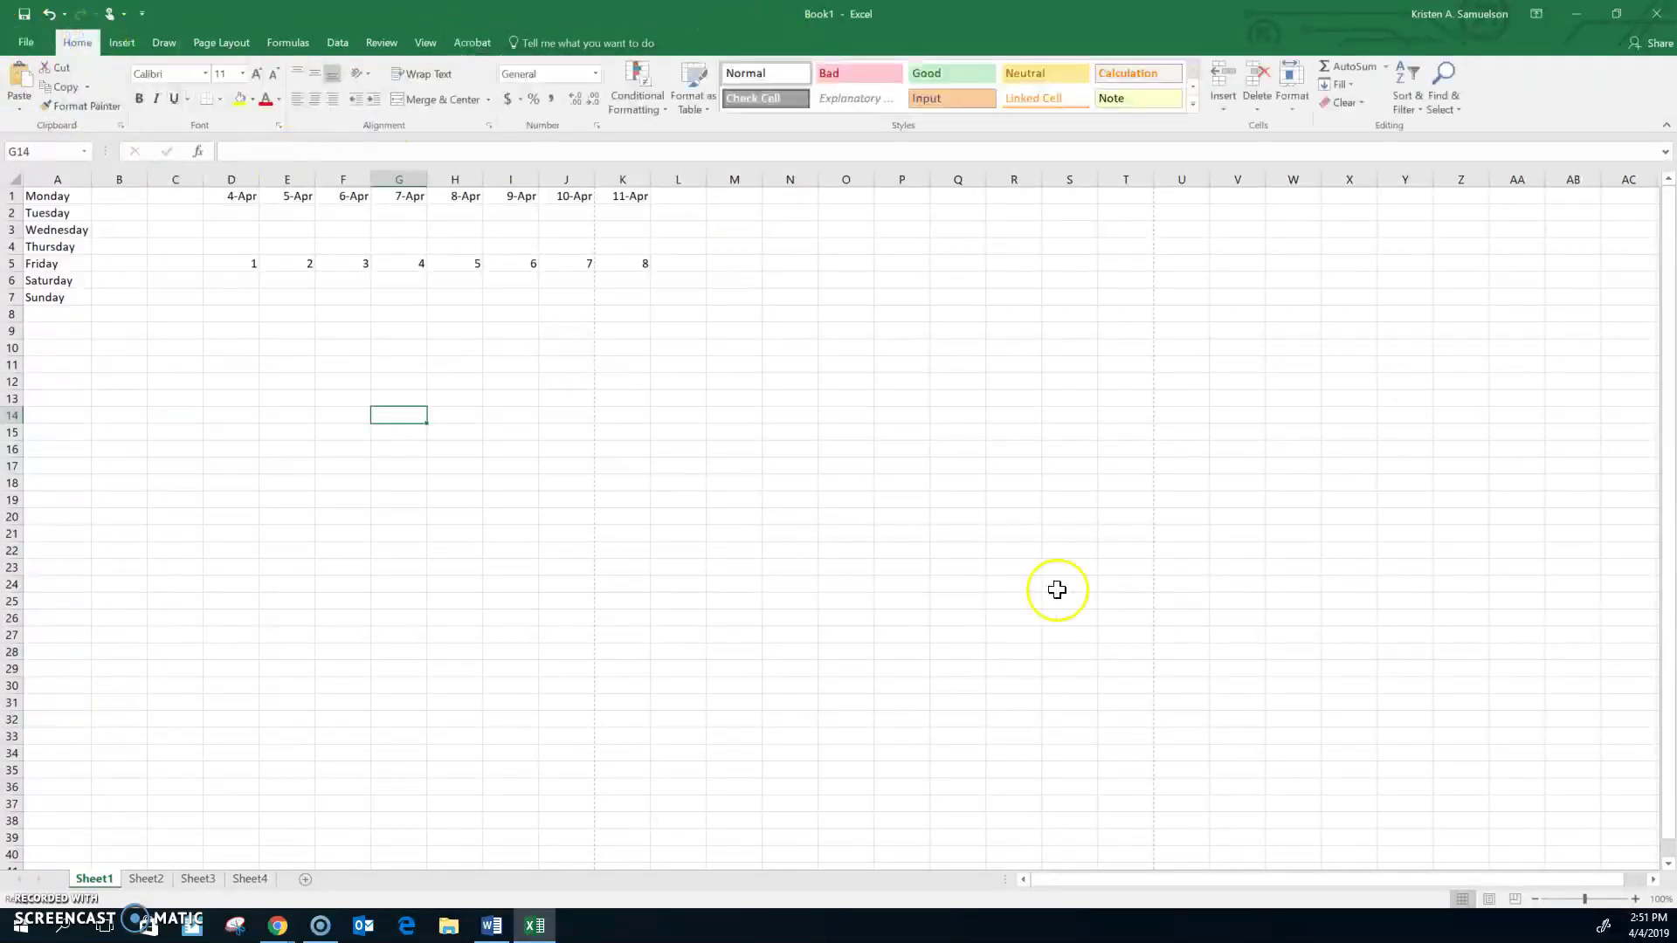
click(996, 565)
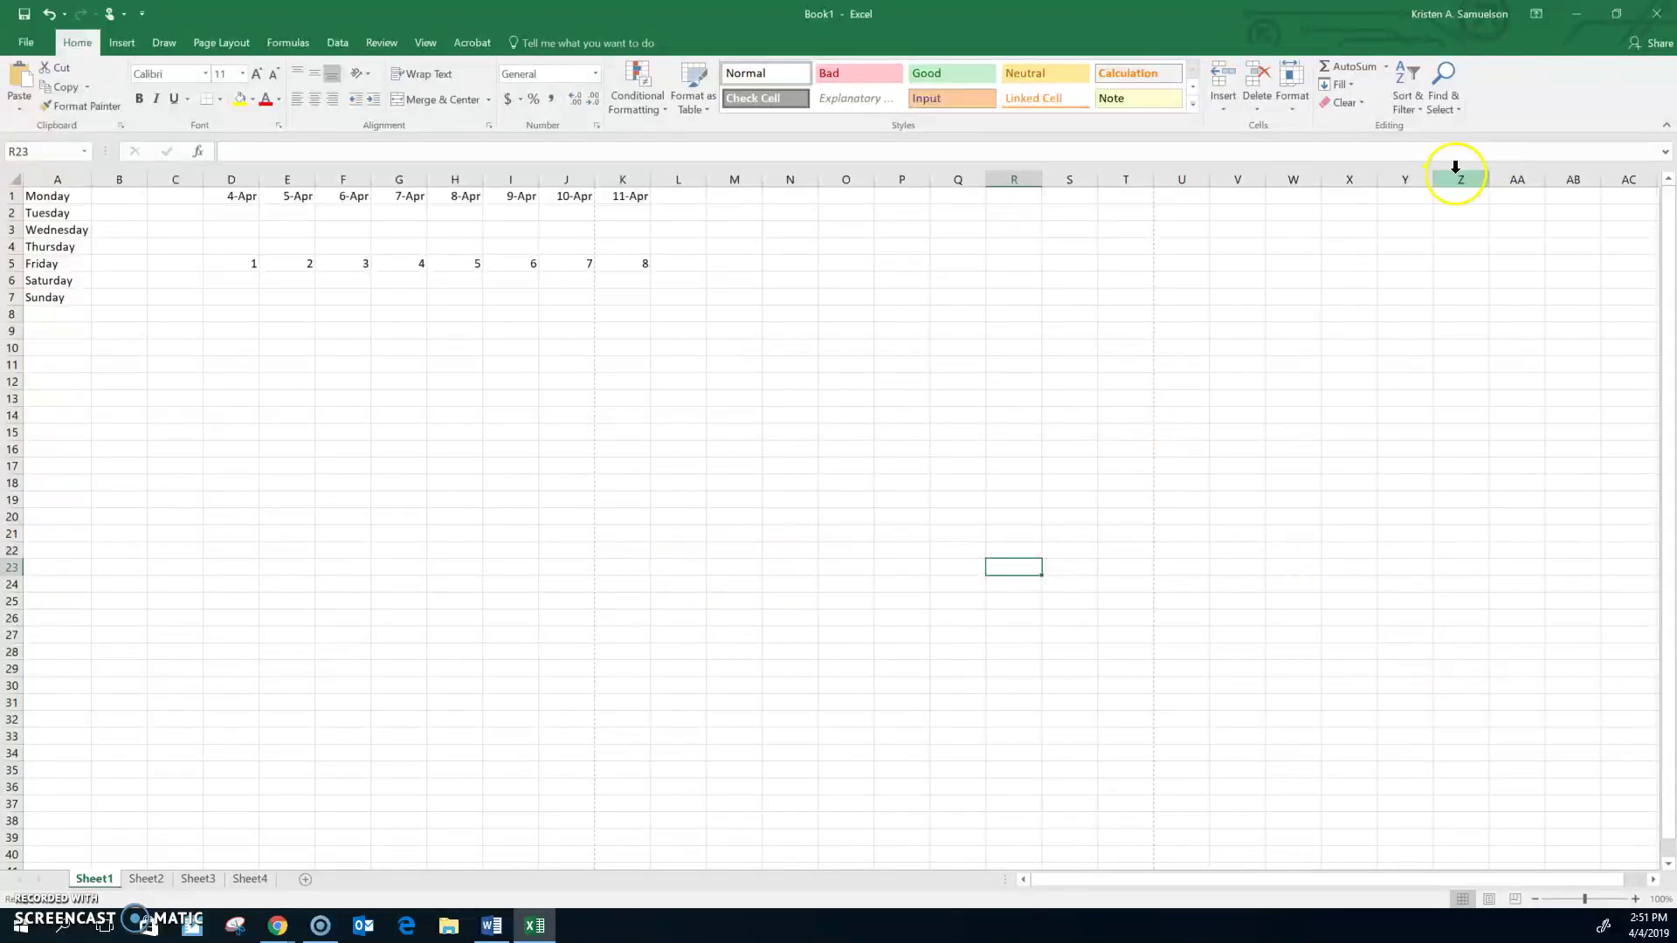
Enter an AutoSum formula in L5 that adds the numbers from E5 to K5.
click(692, 263)
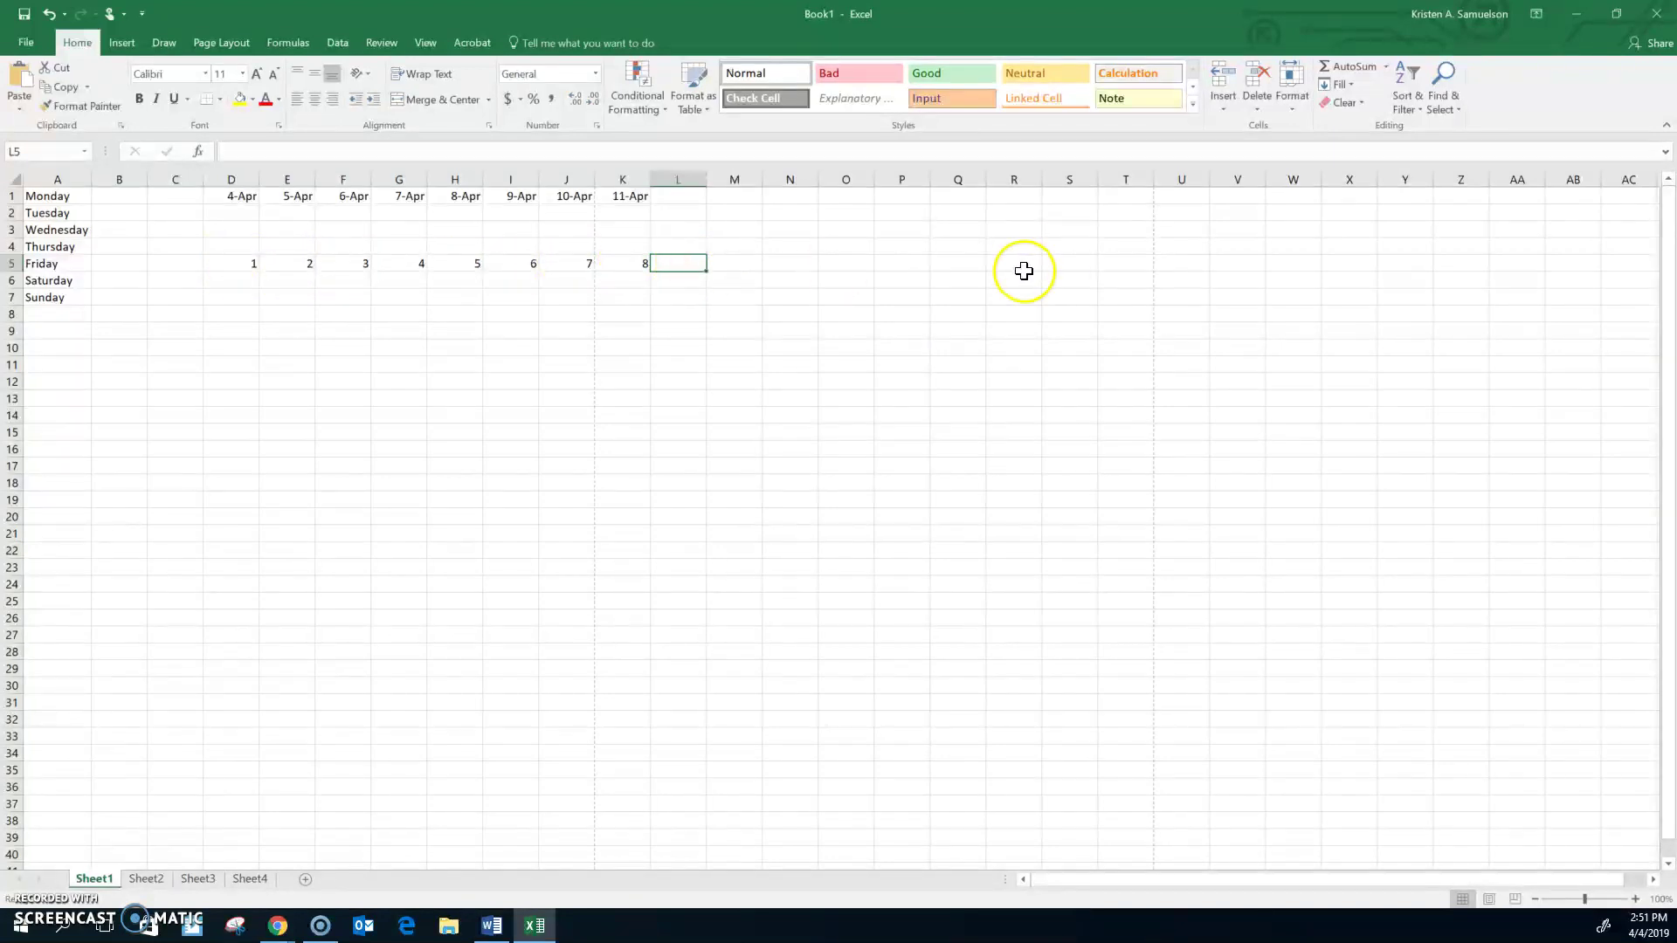
click(1362, 68)
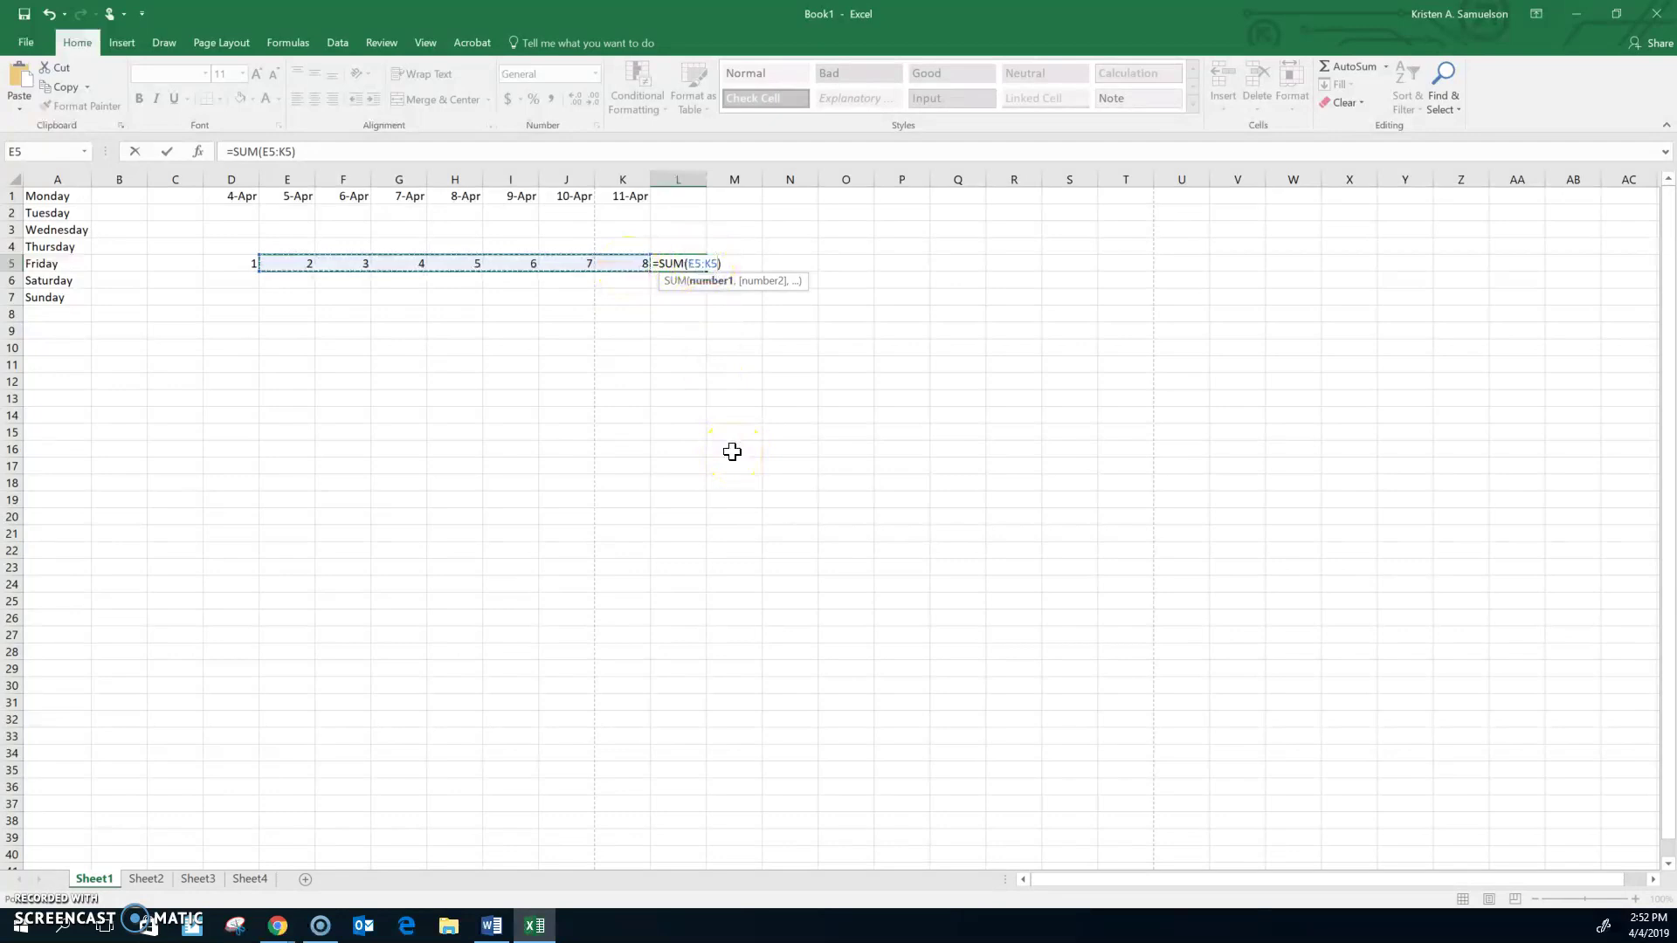
key(Return)
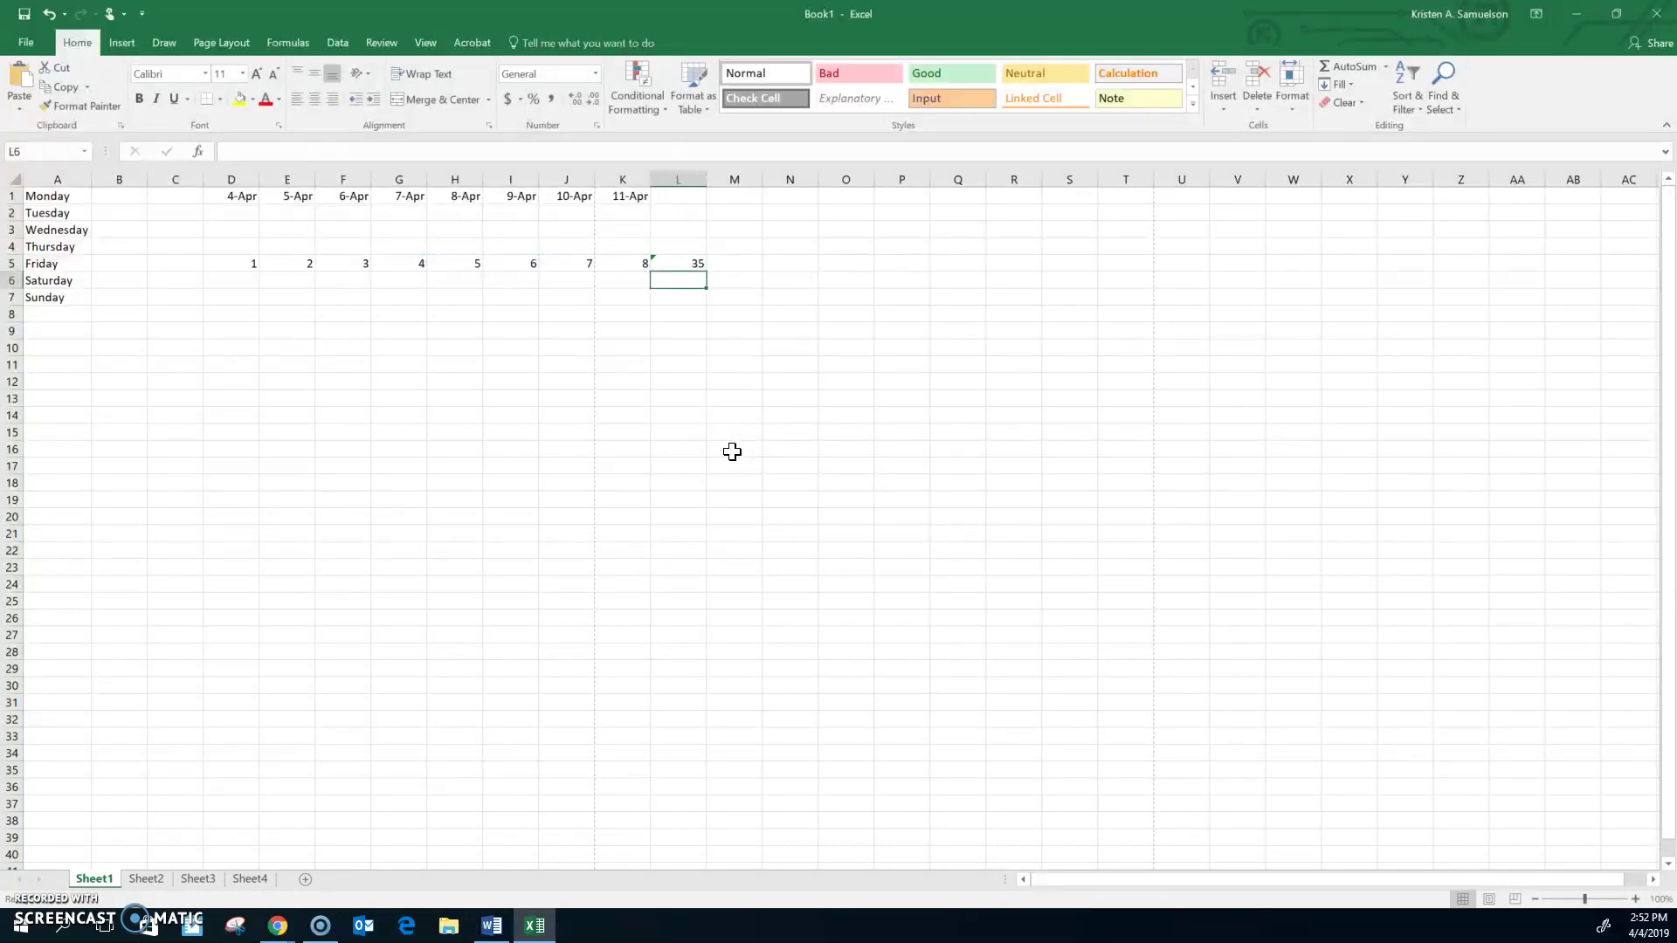
Examine the error indicator and the range used by the sum formula in L5, and compare it with the numbers in D5 to K5.
click(689, 263)
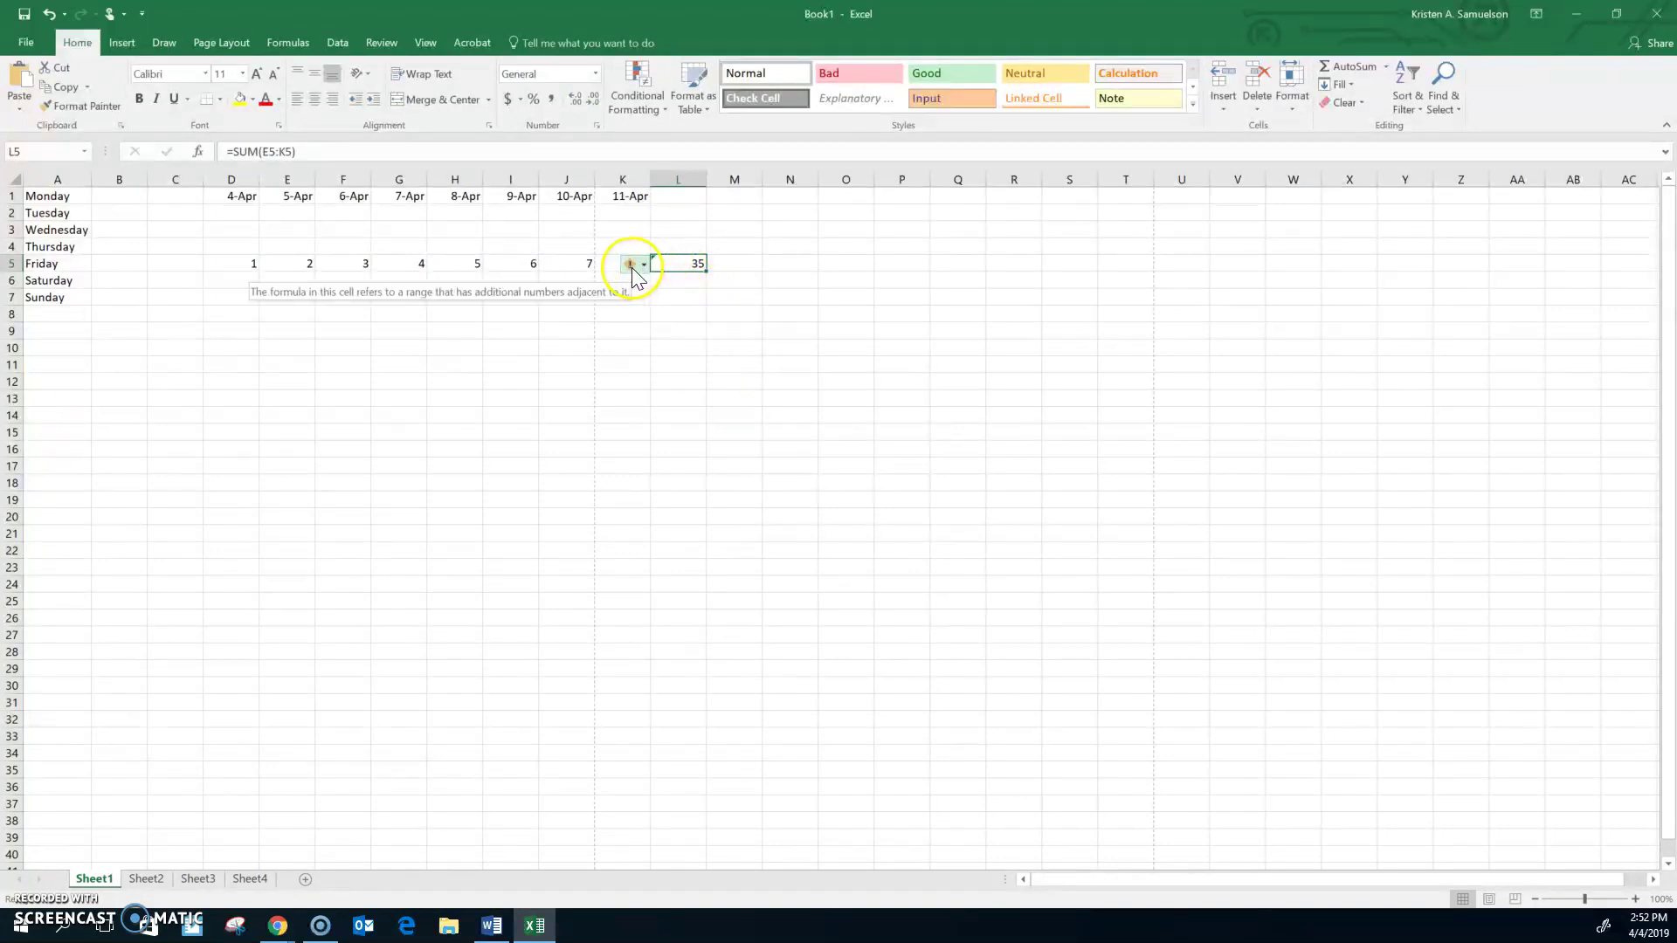
mouse_move(634, 276)
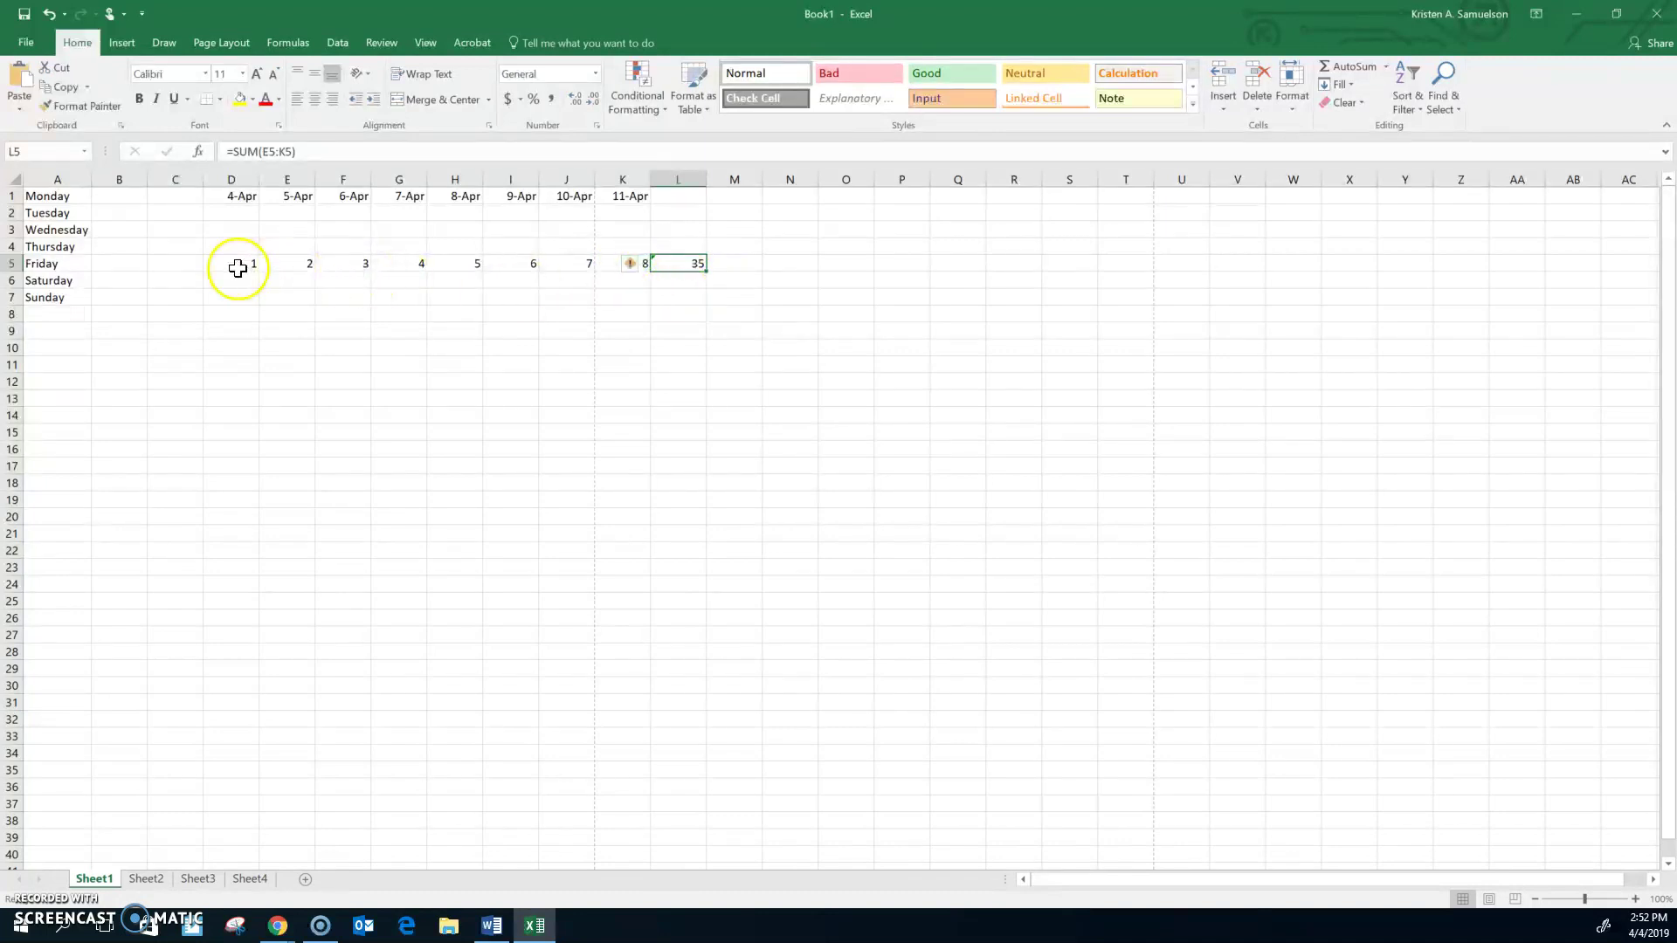
double_click(682, 263)
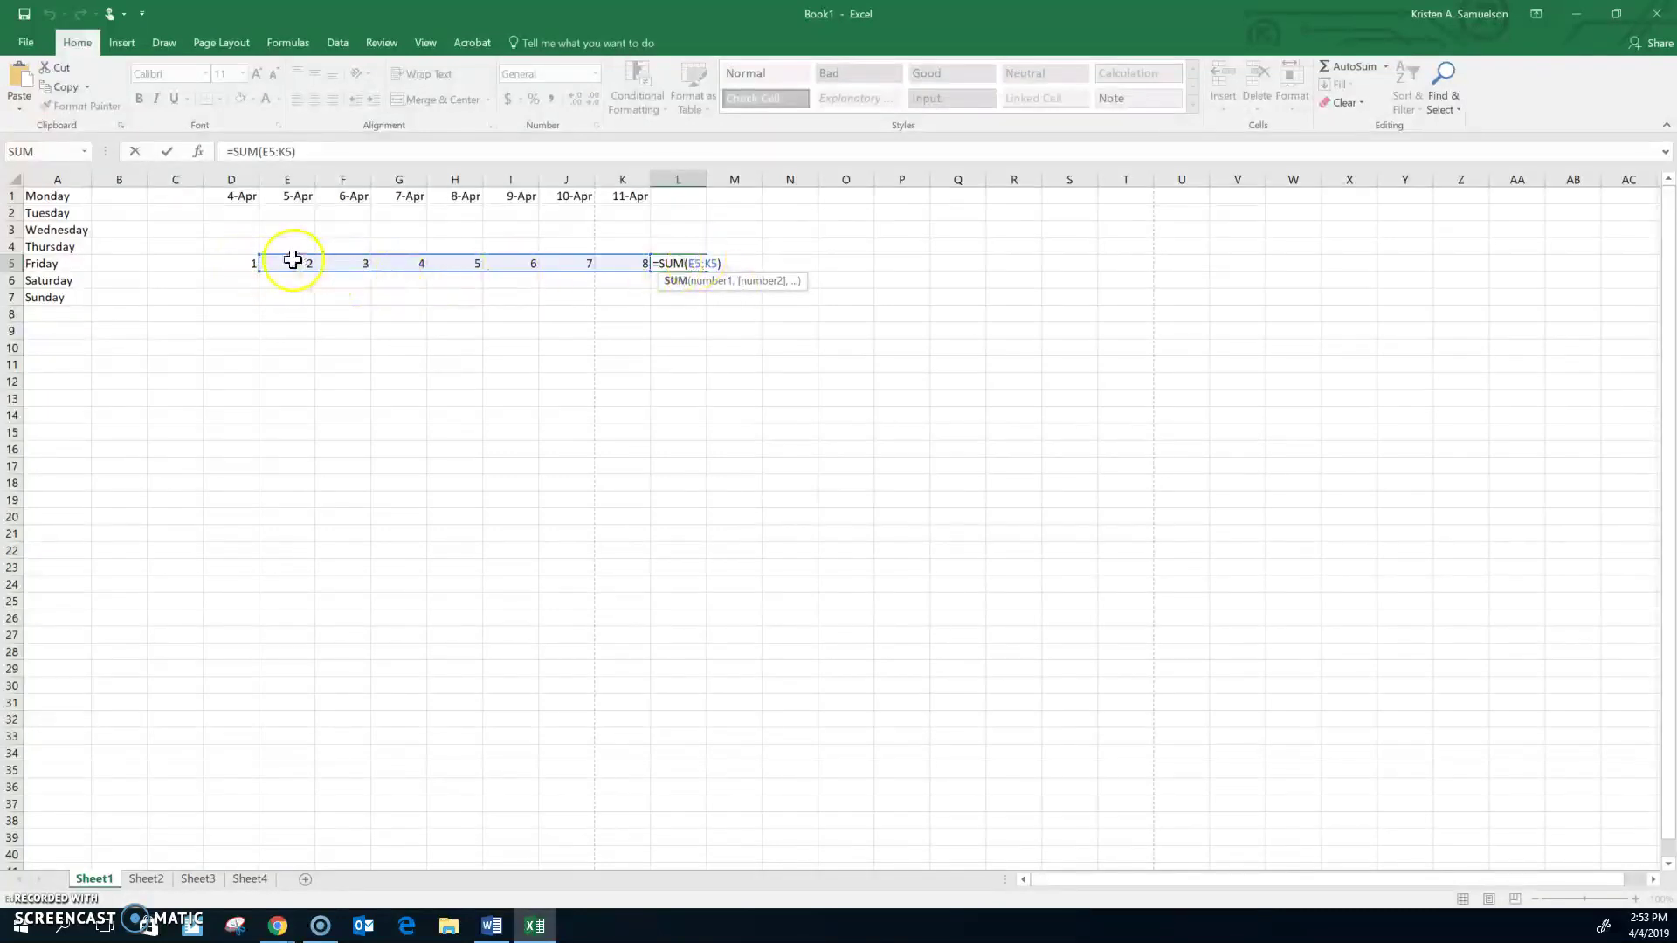
drag(239, 265, 614, 263)
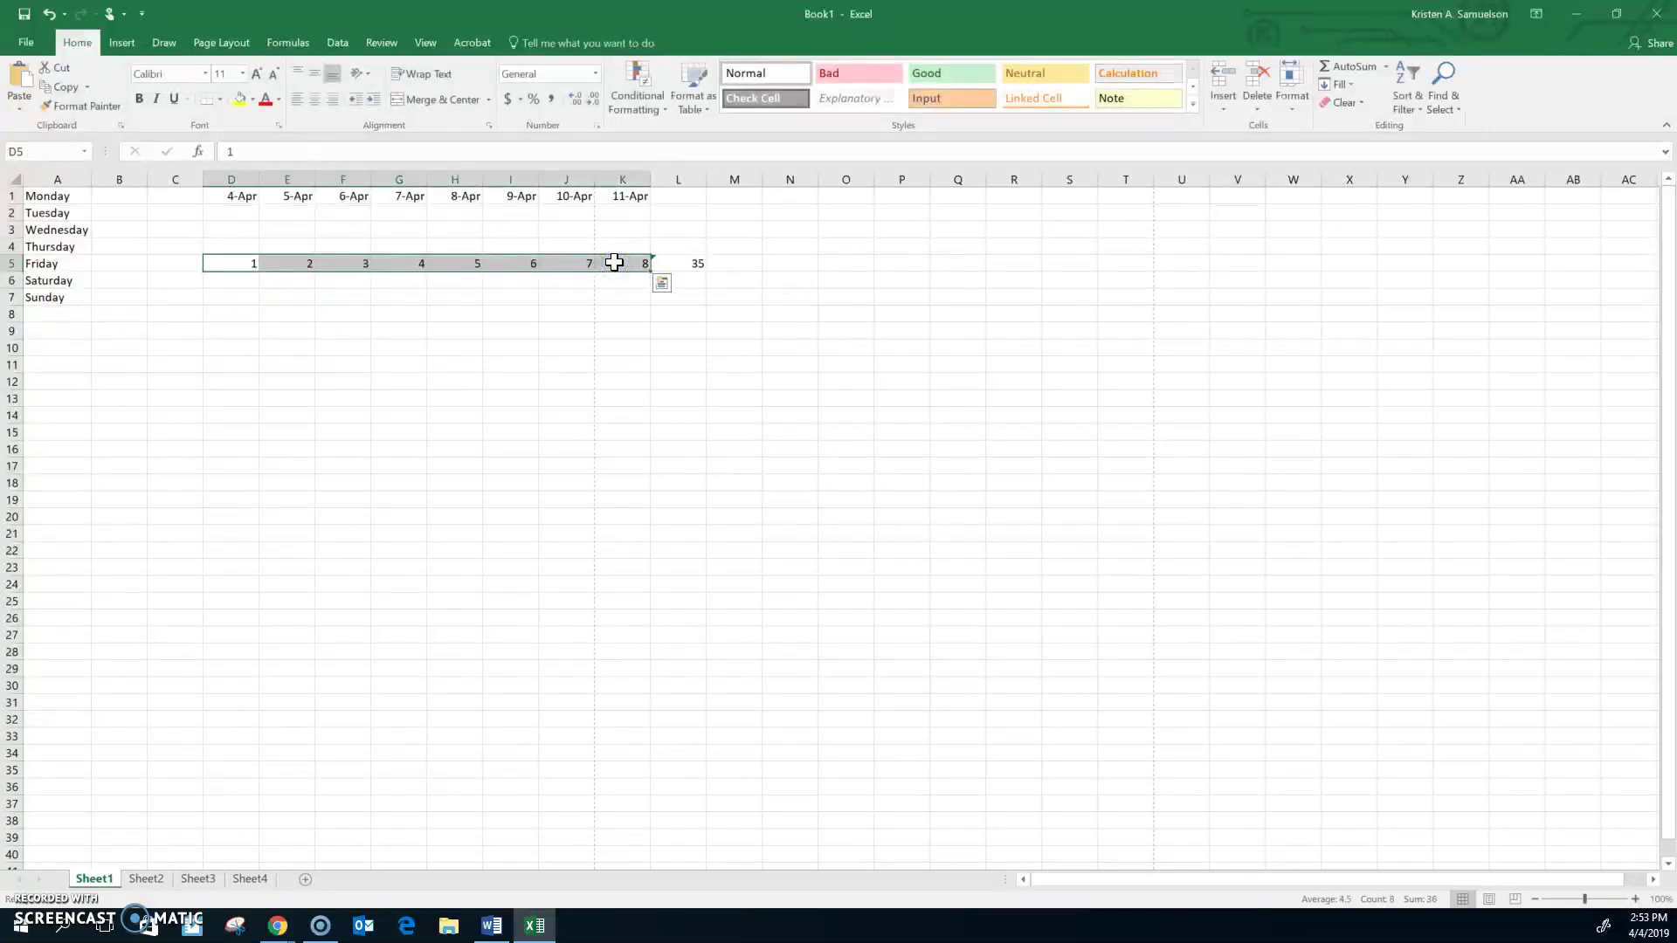
click(678, 330)
click(661, 262)
click(687, 262)
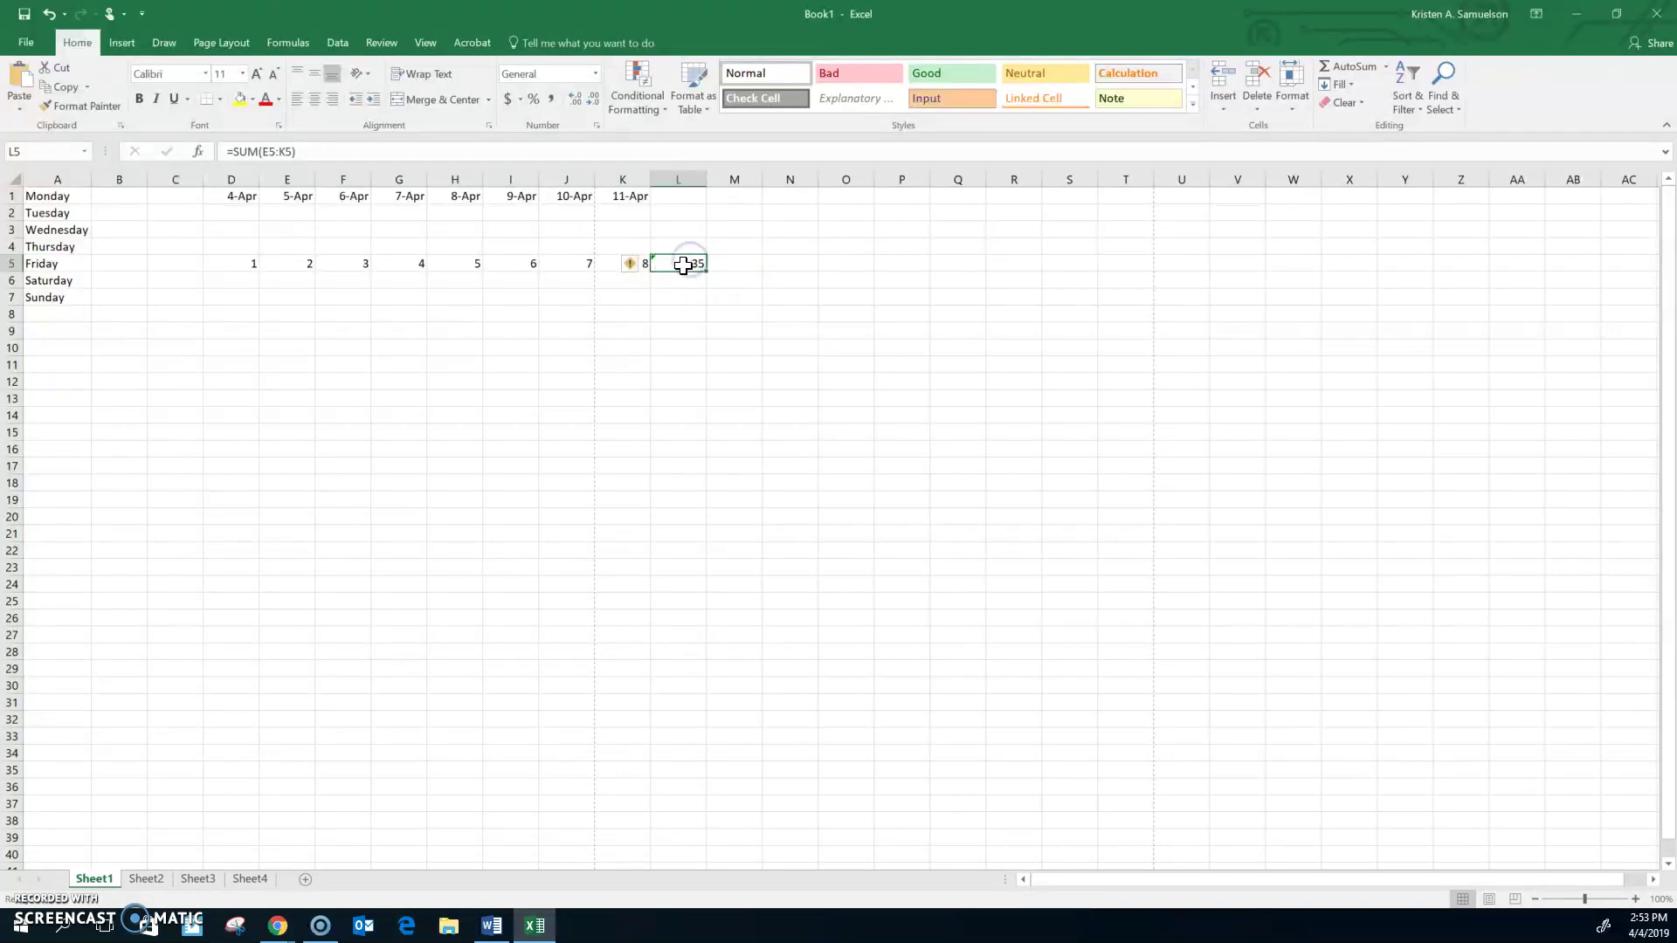
Correct the sum formula in L5 so that its range starts at D5, giving =SUM(D5:K5).
double_click(684, 264)
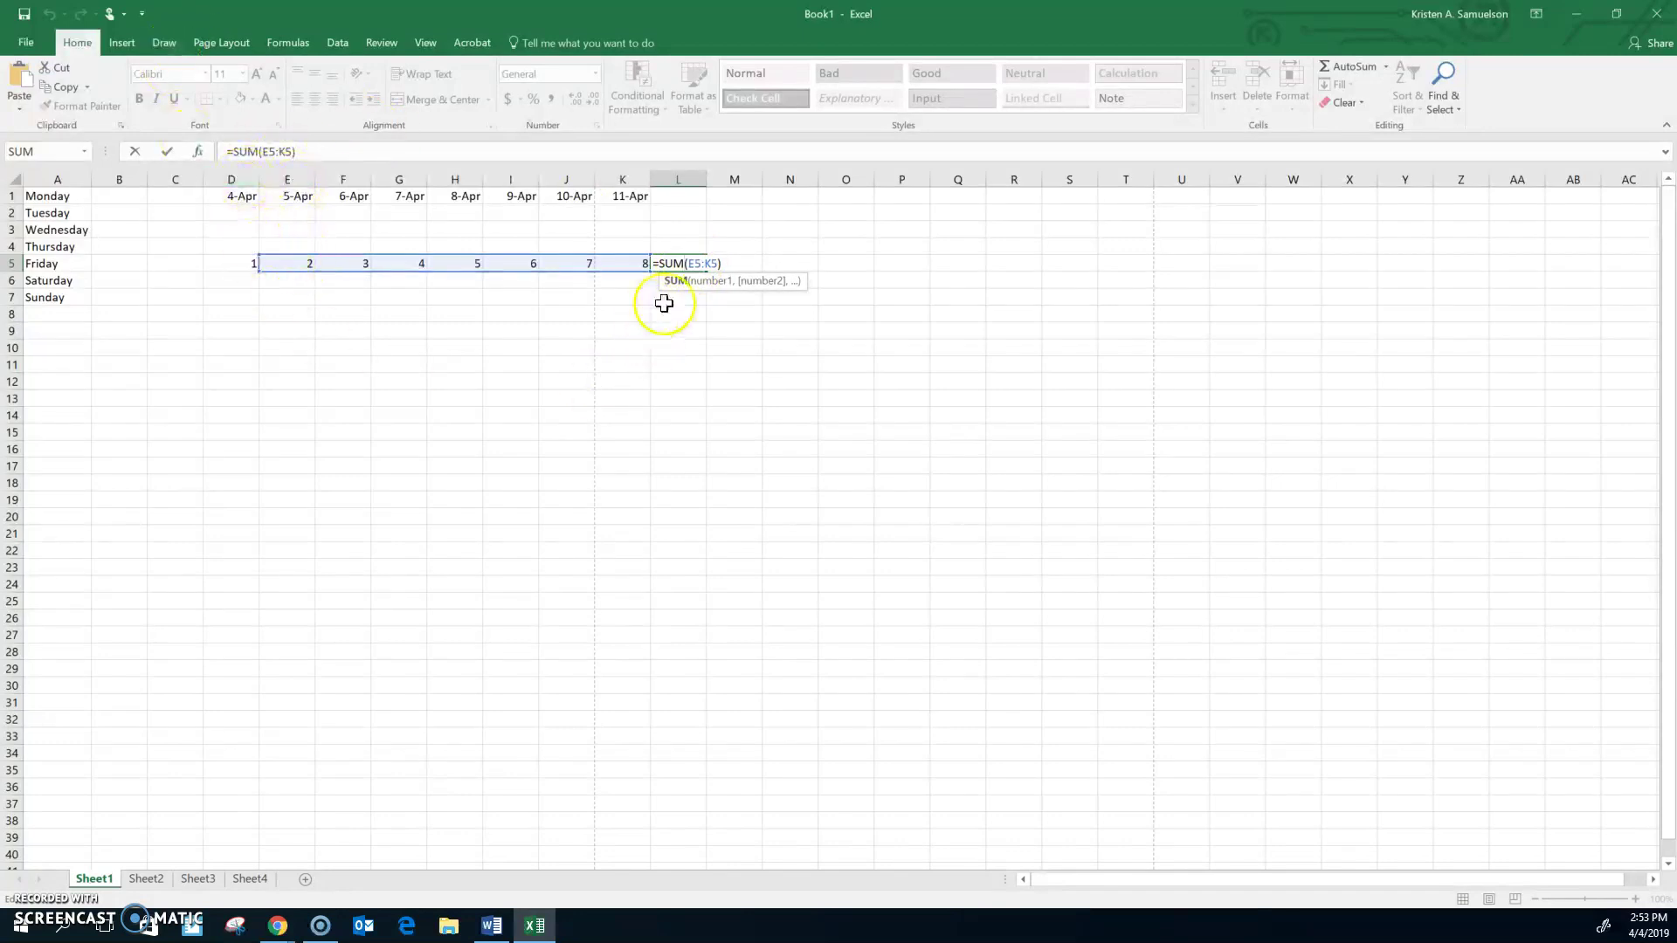
double_click(690, 262)
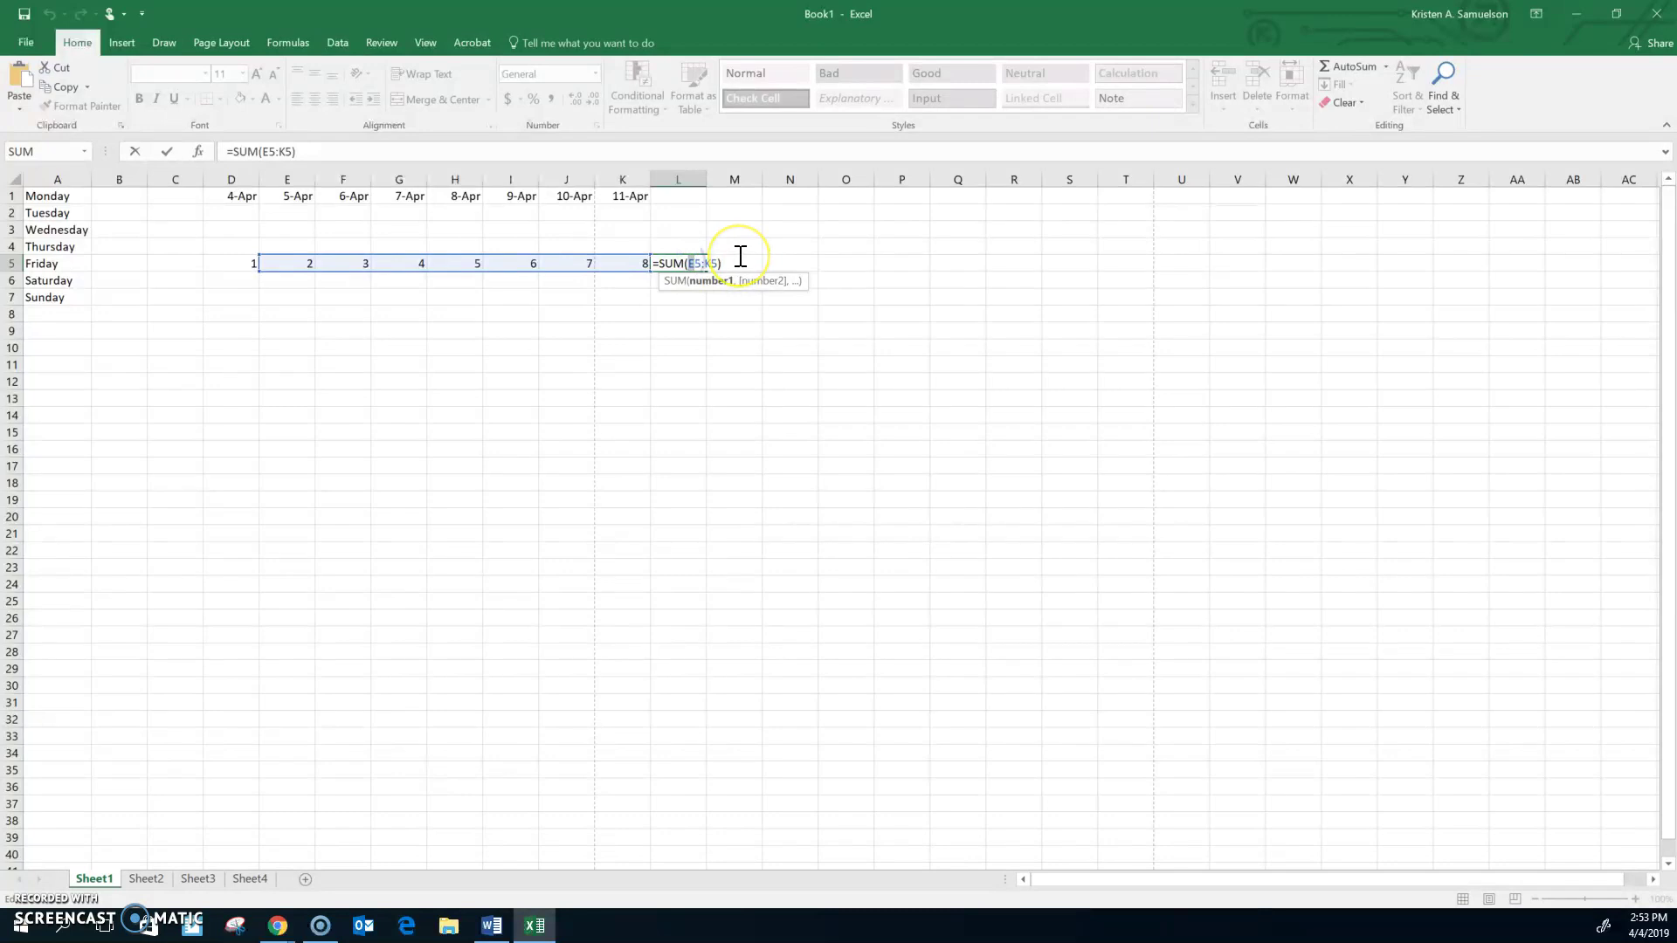
text(D)
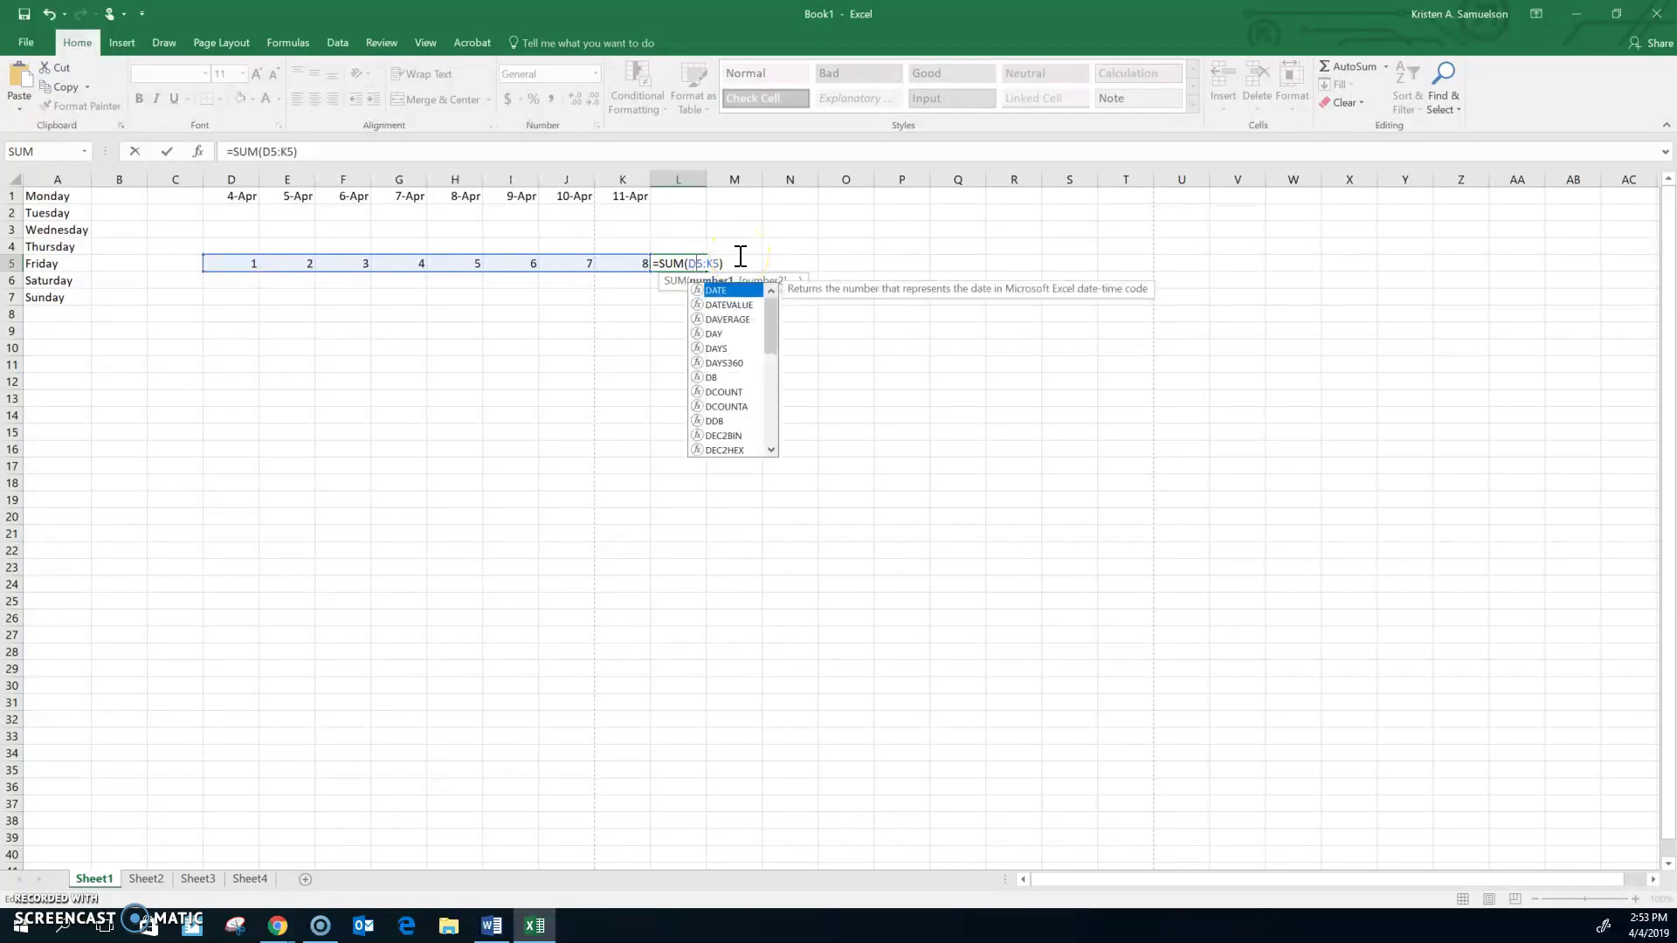
key(Return)
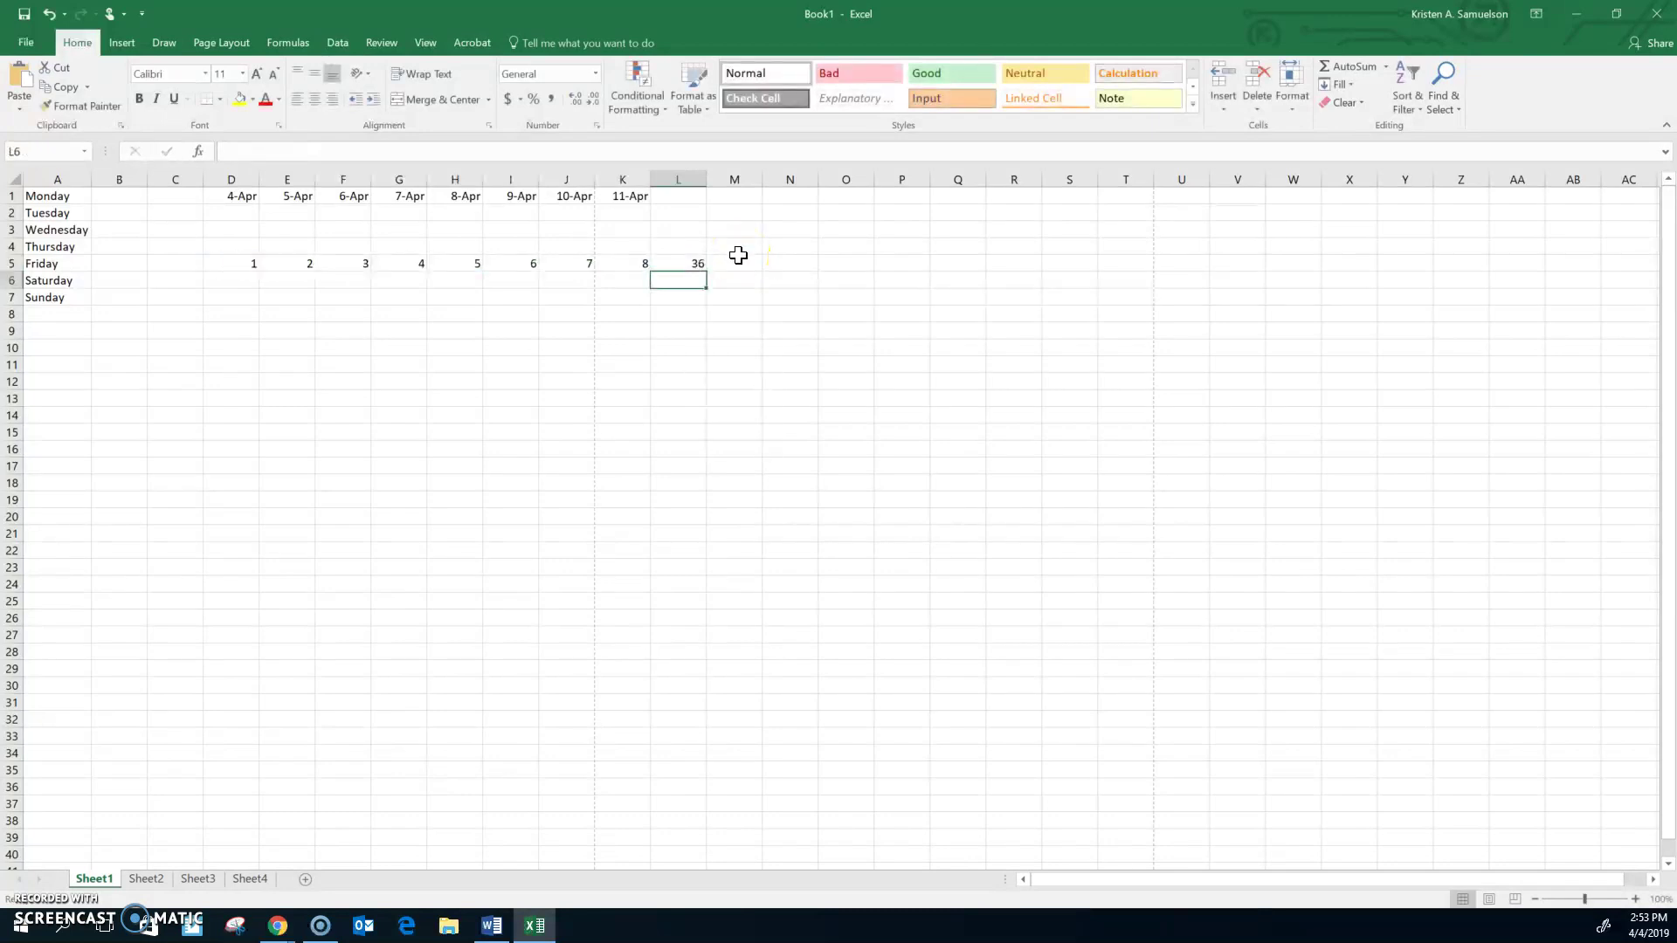